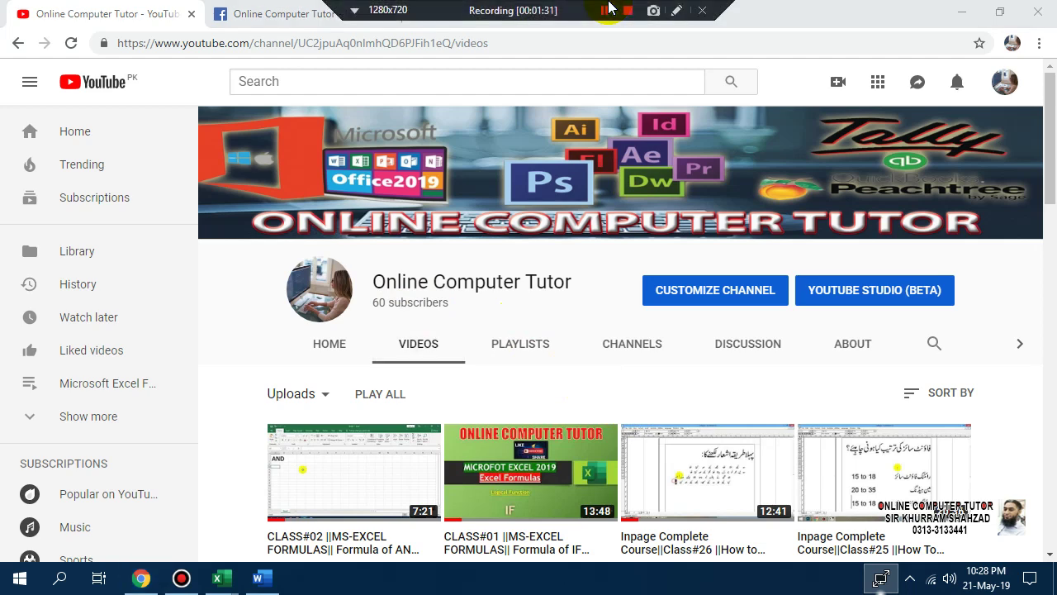
left_click(605, 10)
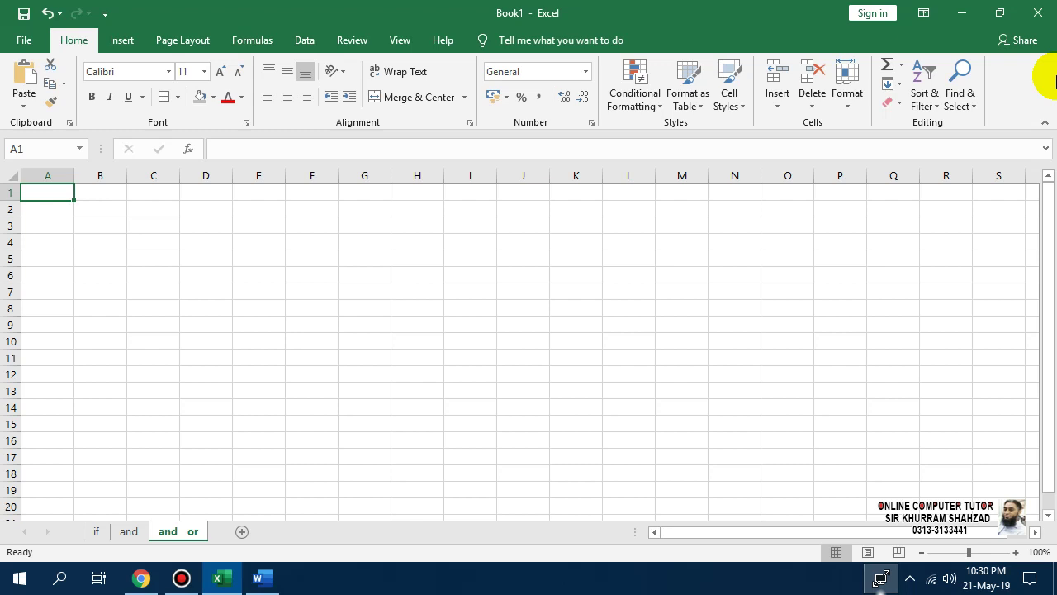
Enter the title "AND / OR CRITERIA" in cell A1 of the "and or" sheet
key("Down")
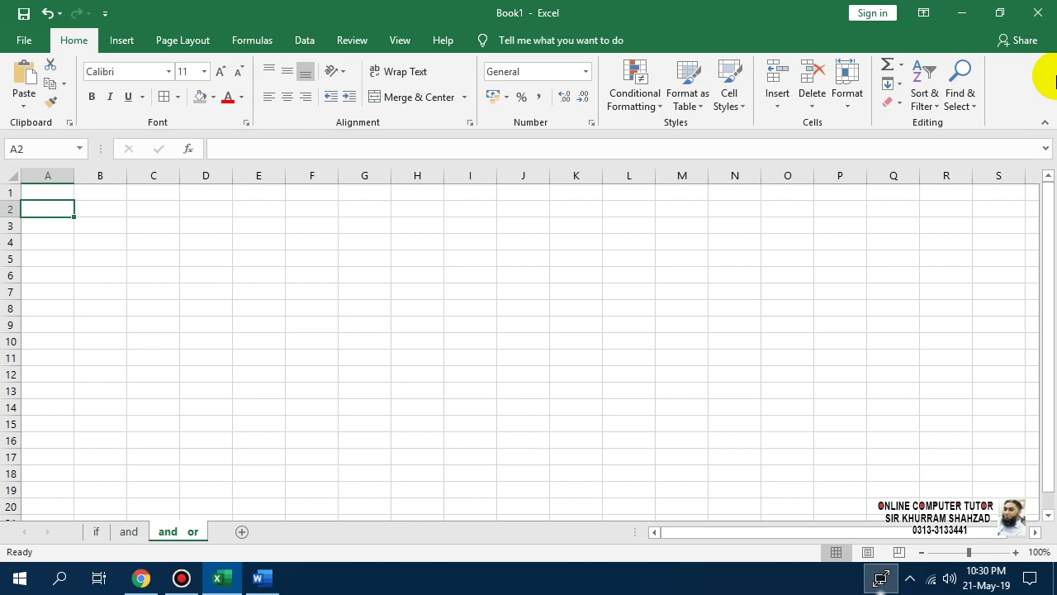
key("Up")
type("AND")
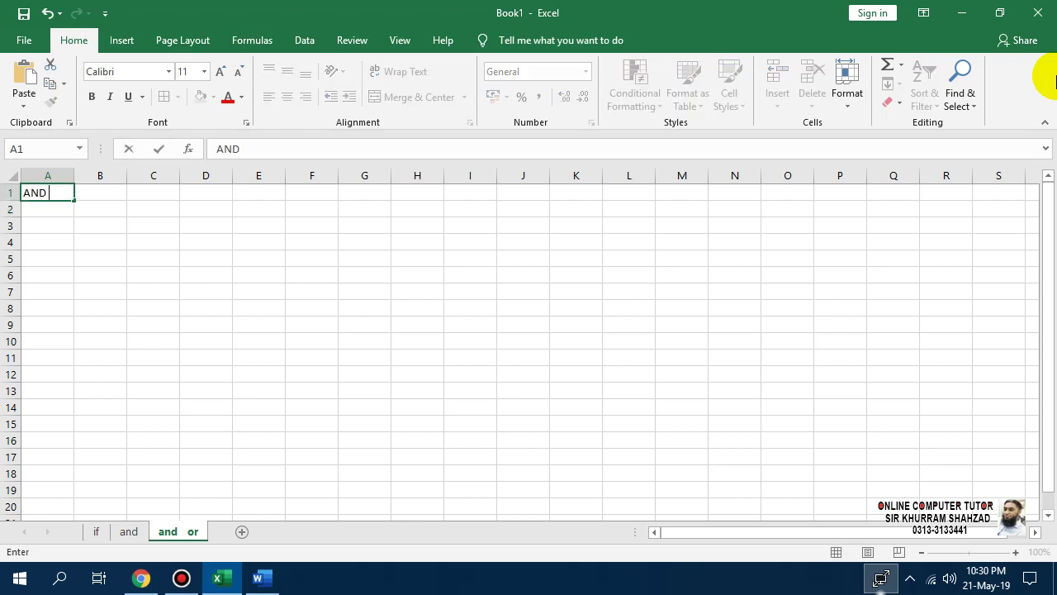
type(" / OR CRITERIA")
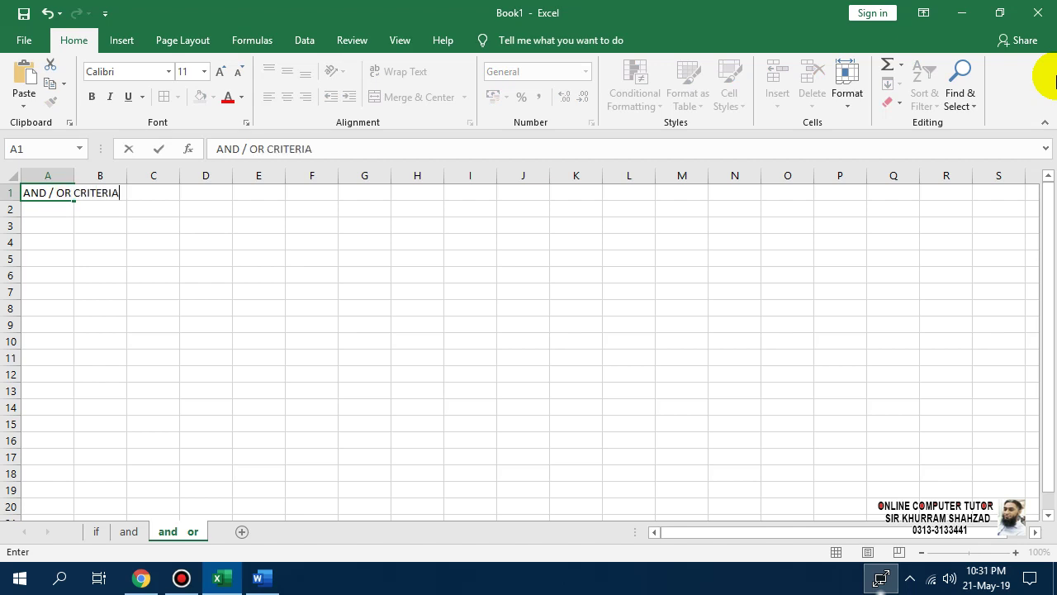
key("Return")
key("Return")
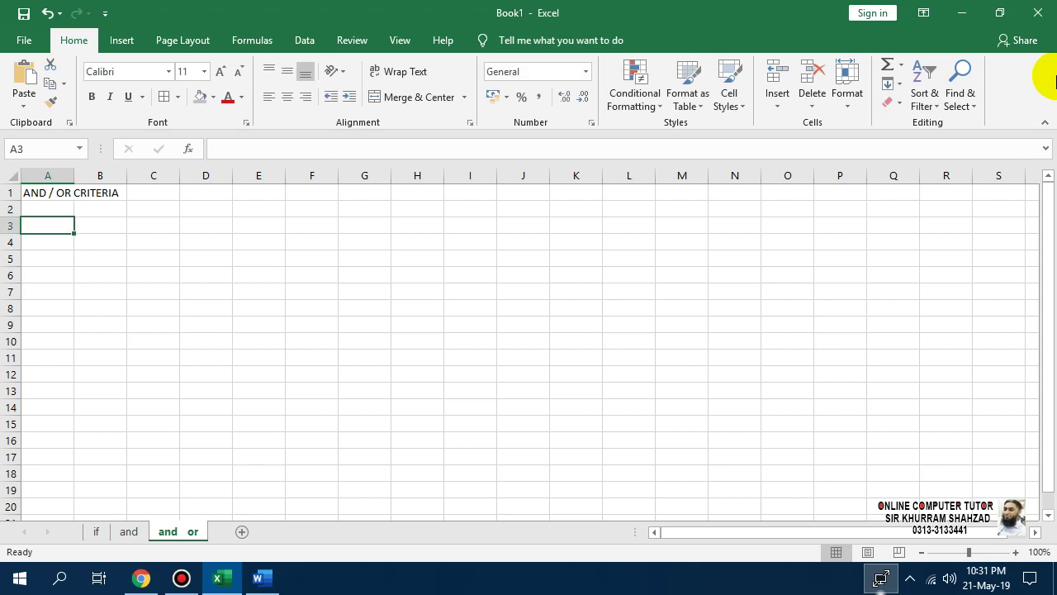
Enter the example heading "EXAMPLE - 01" in cell A3
type("EXA")
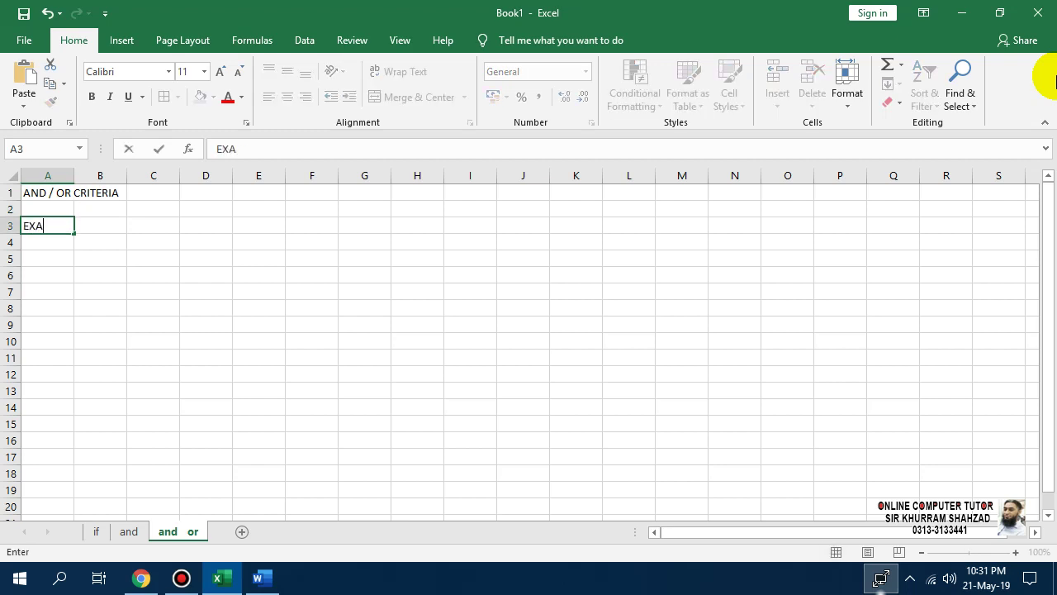
type("MPLE-")
key("BackSpace")
type("- 01")
key("Return")
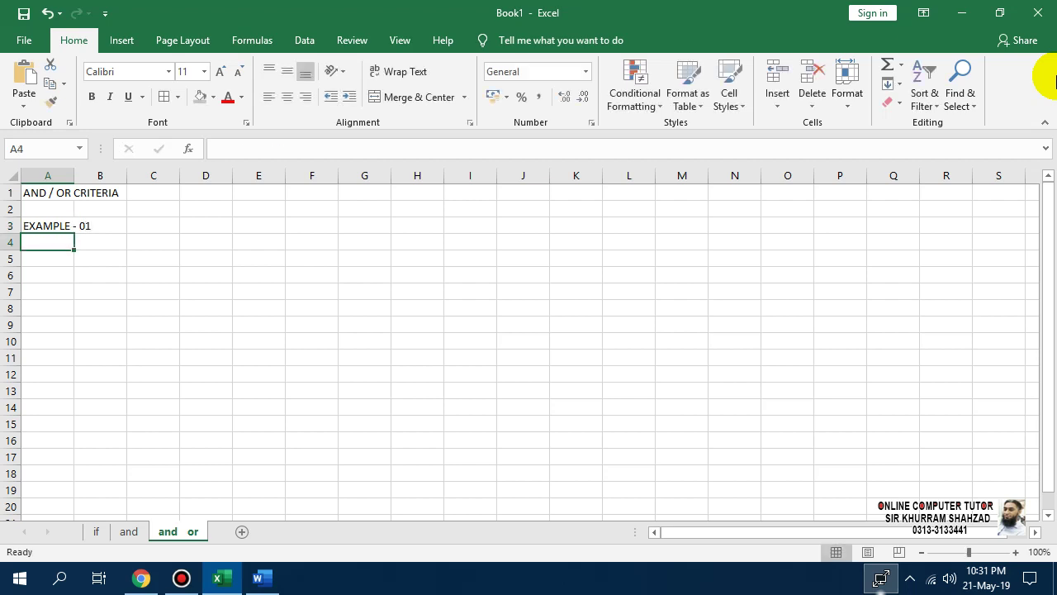
Enter the headers NAME, ENGLISH, COMPUTER and RESULT in cells A5 to D5 and widen columns A to D to fit
key("Return")
type("NAME")
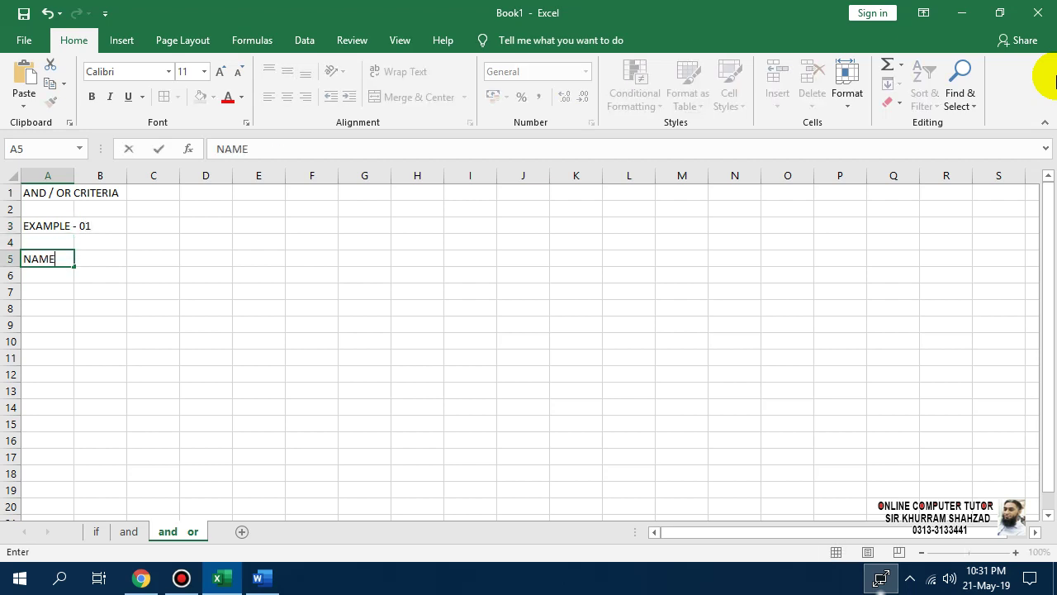
key("Tab")
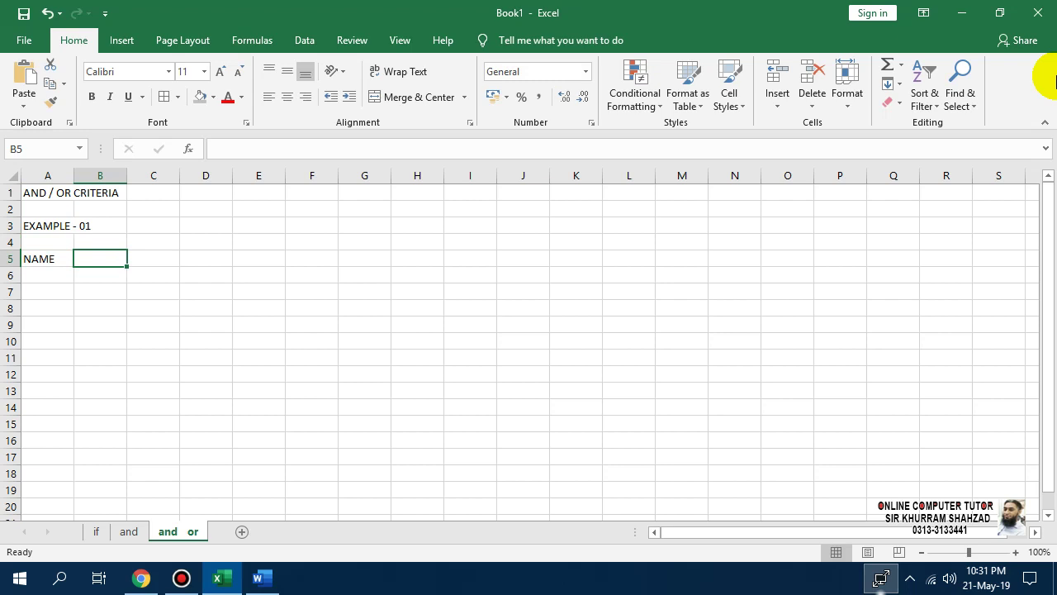
type("ENGLISH")
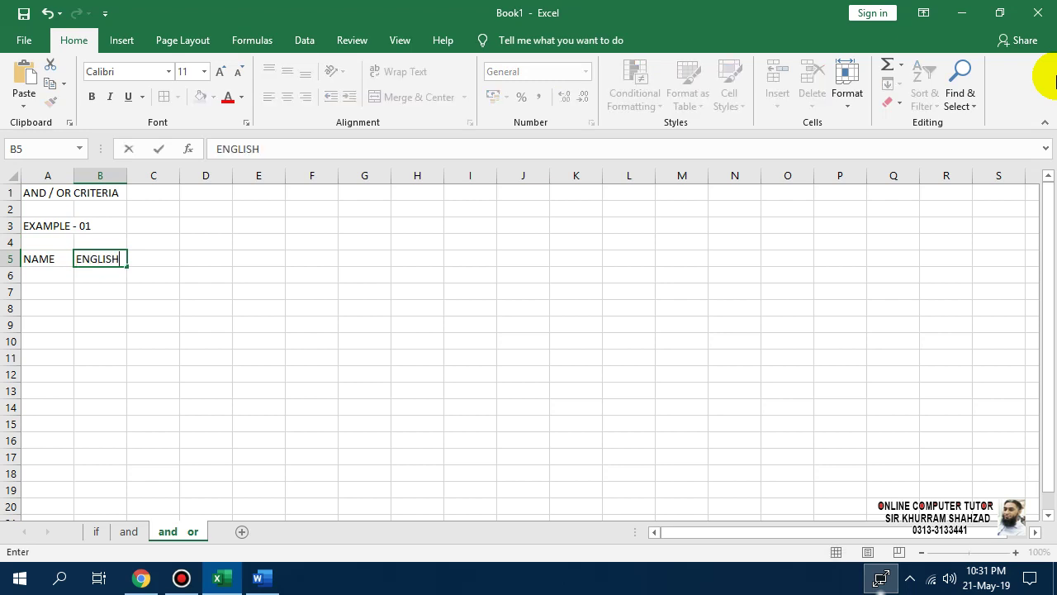
key("Tab")
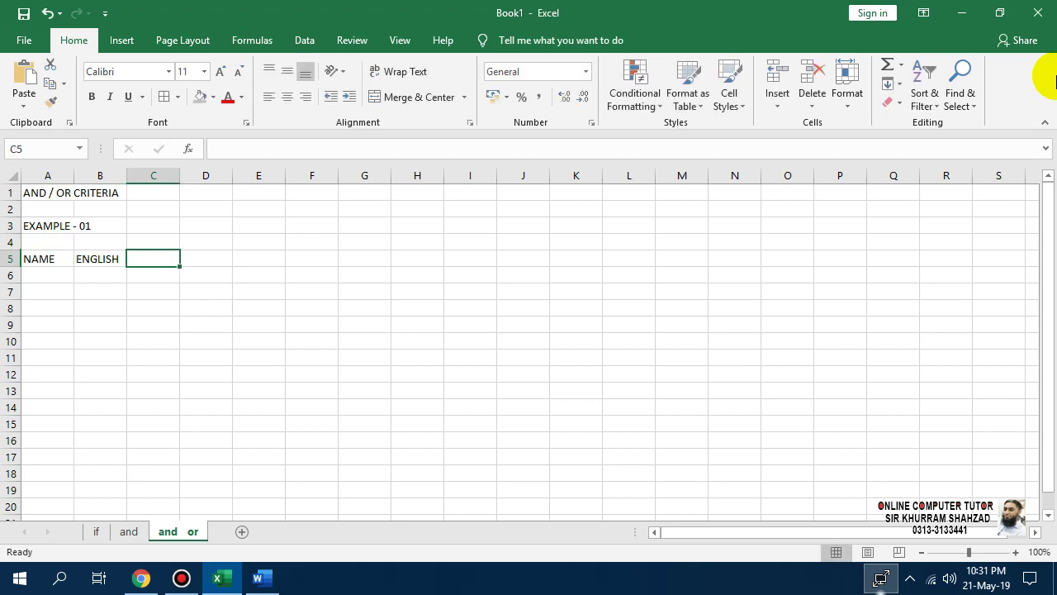
type("COMPUTER")
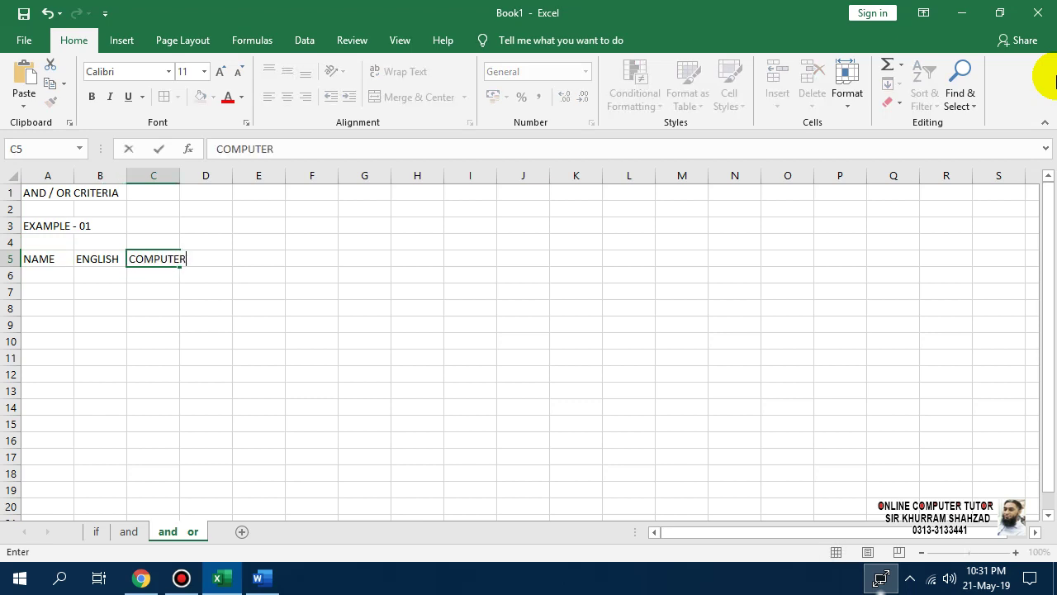
key("Tab")
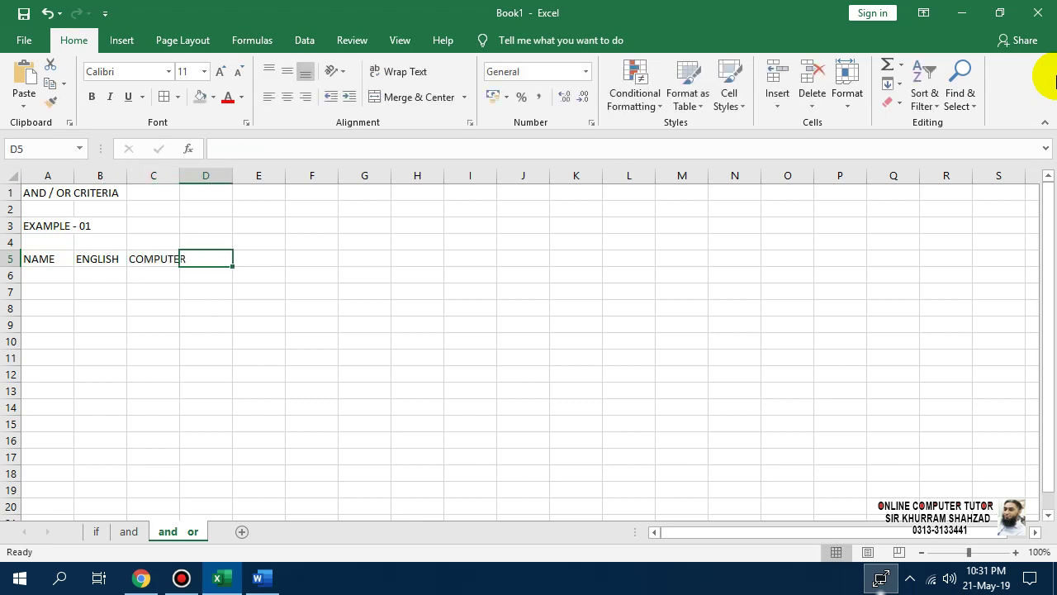
type("RESULT")
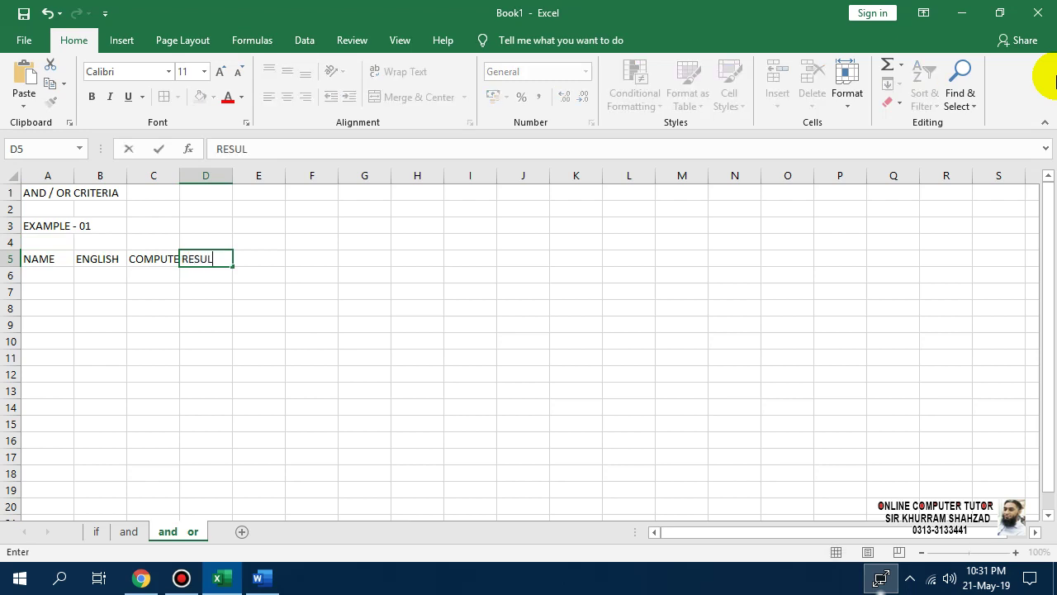
key("Return")
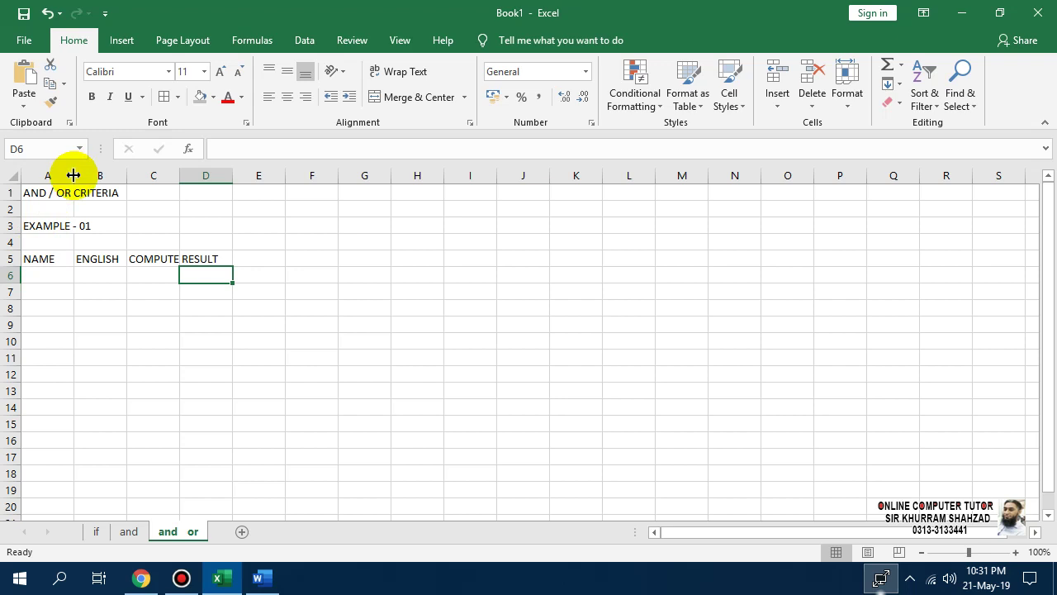
left_click_drag(72, 171, 99, 170)
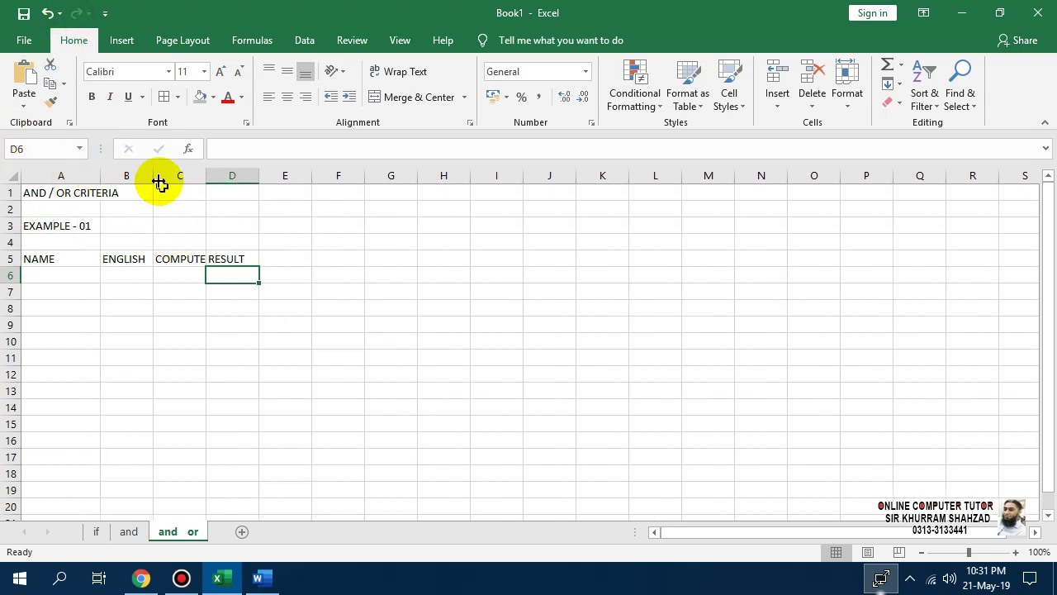
left_click_drag(153, 177, 342, 174)
Fill the NAME column with A, B, C and D in cells A6 to A9
left_click(51, 275)
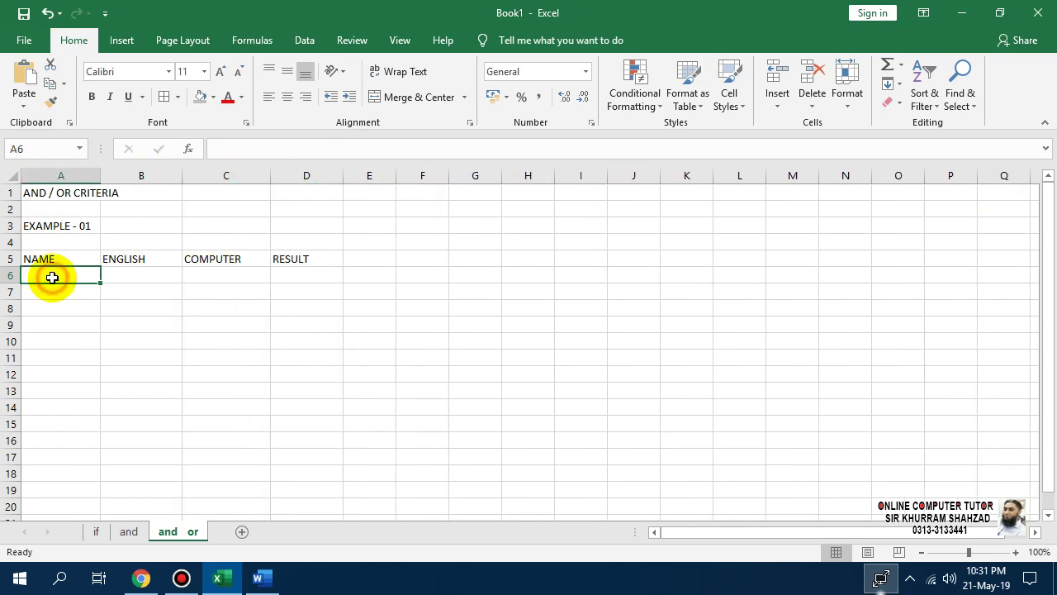
type("A")
key("Return")
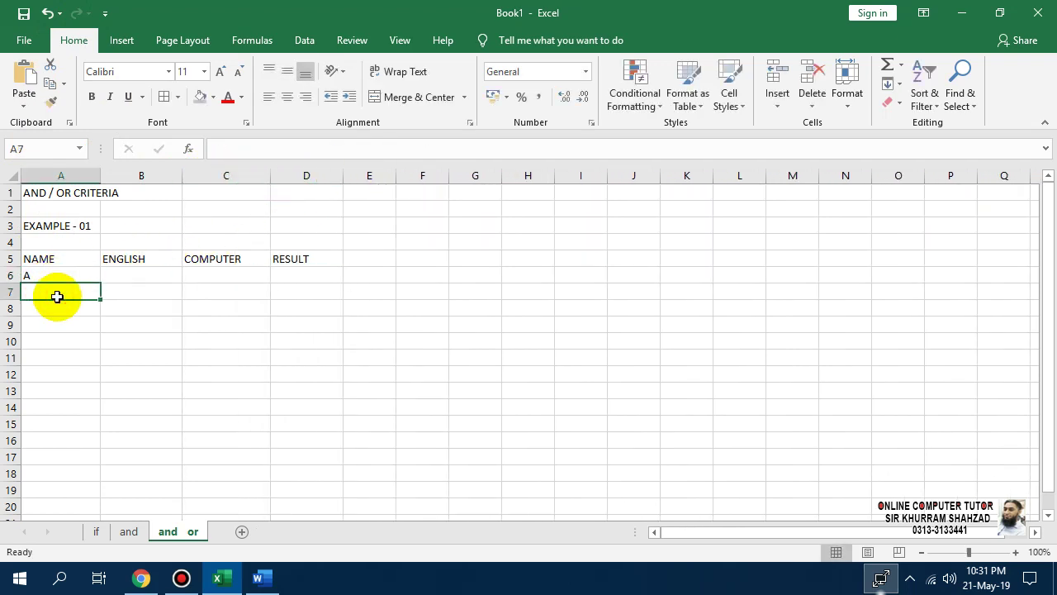
type("B")
key("Return")
type("C")
key("Return")
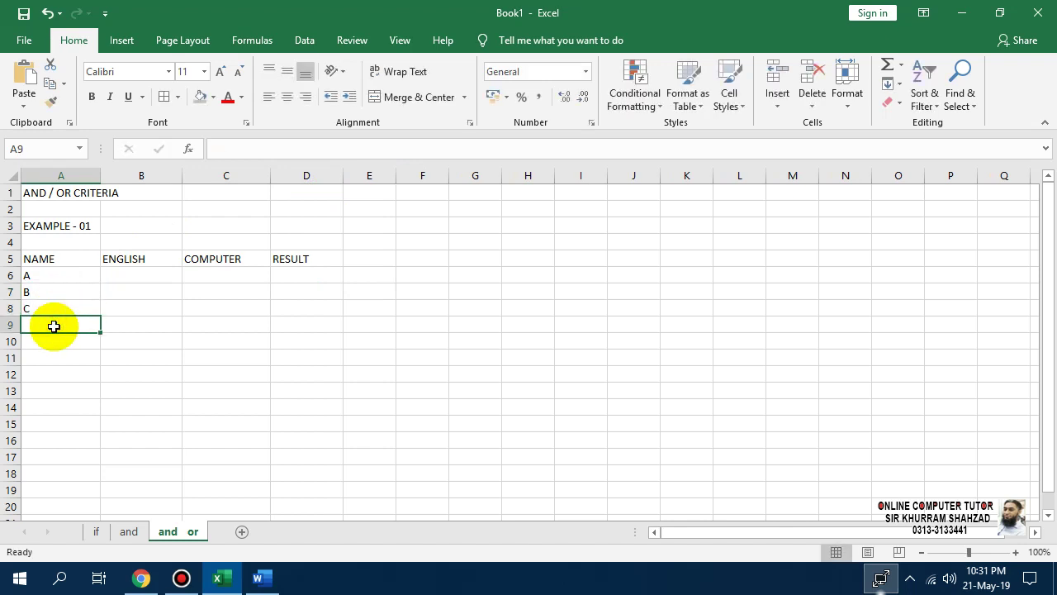
type("D")
Enter the English and Computer marks for A as 80 and 90, and for B as 65 and 85
left_click(120, 278)
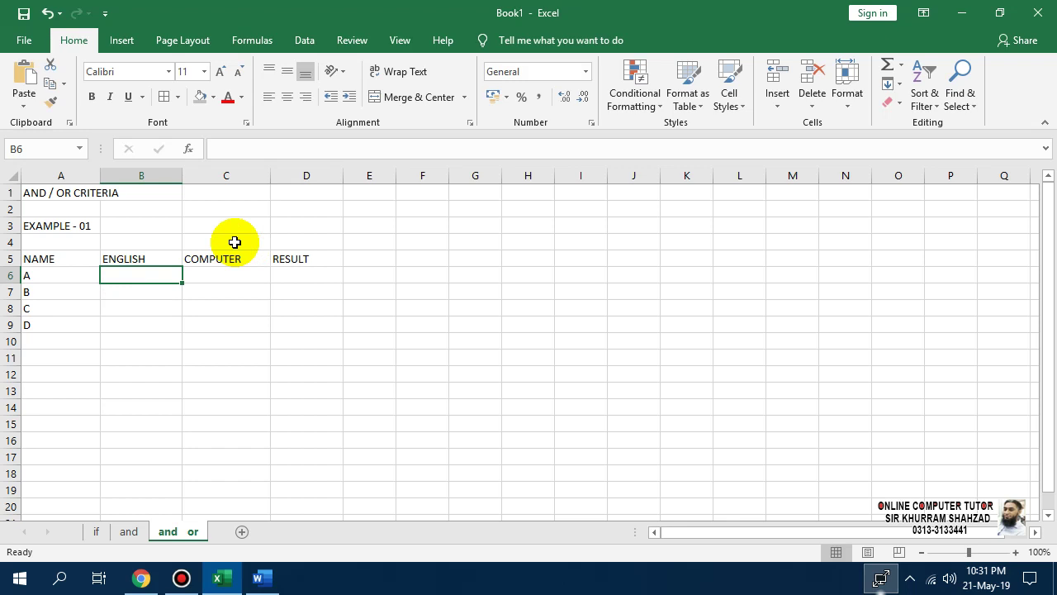
type("80")
key("Tab")
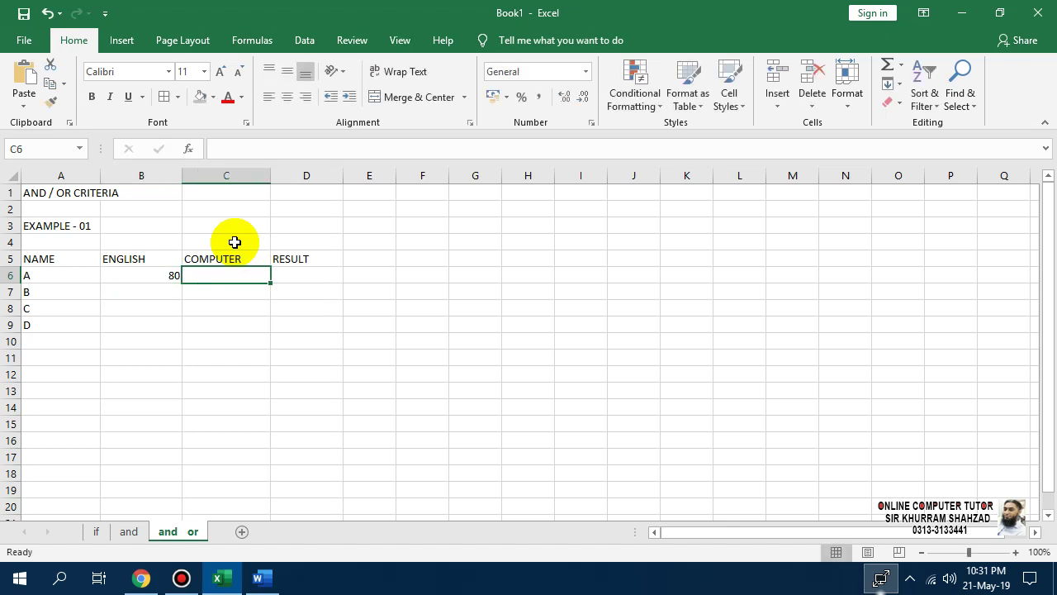
type("90")
key("Return")
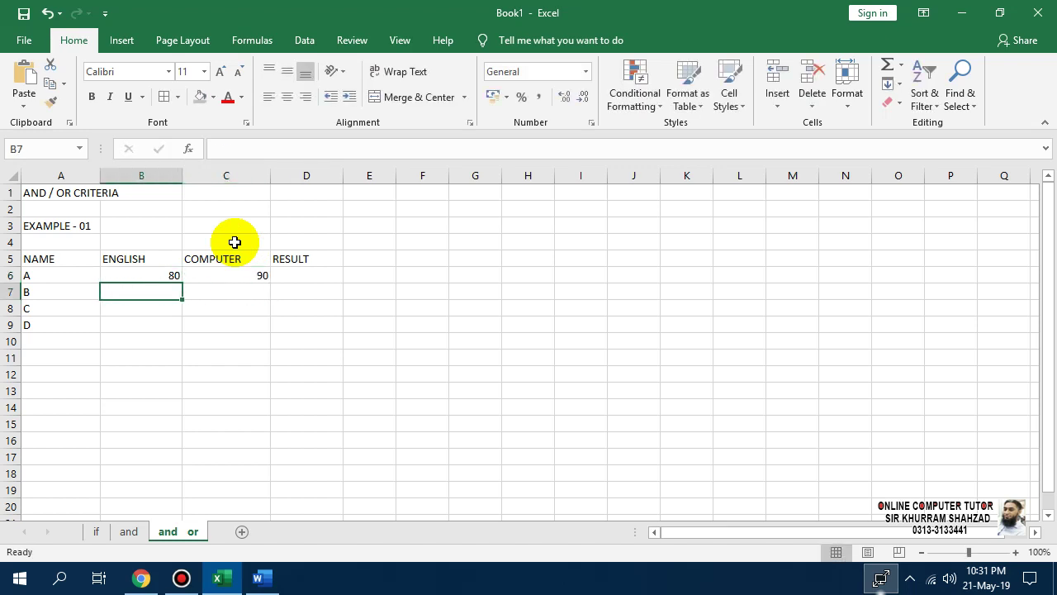
type("65")
key("Tab")
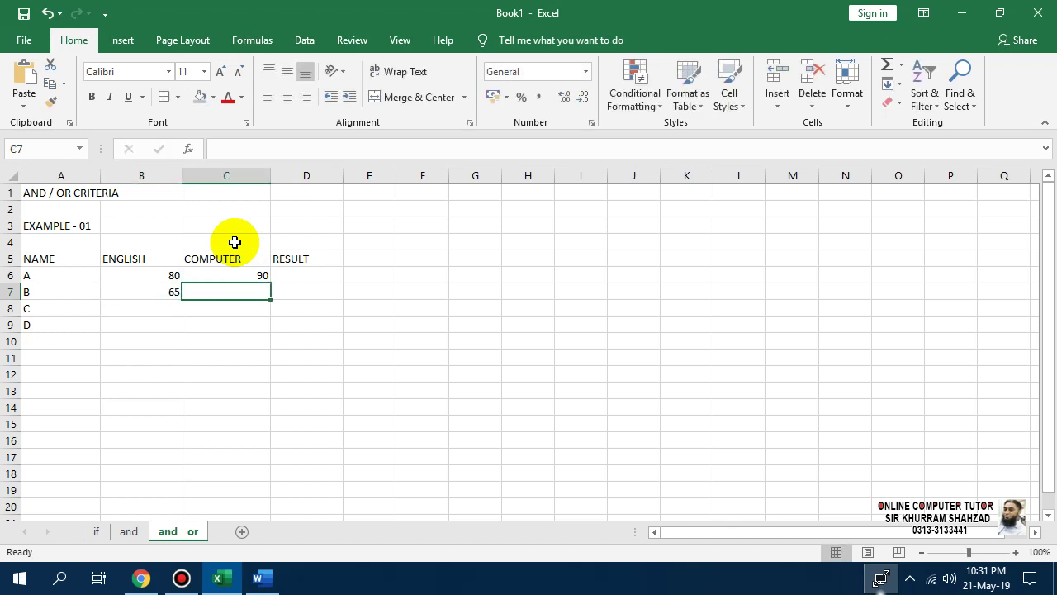
type("85")
key("Return")
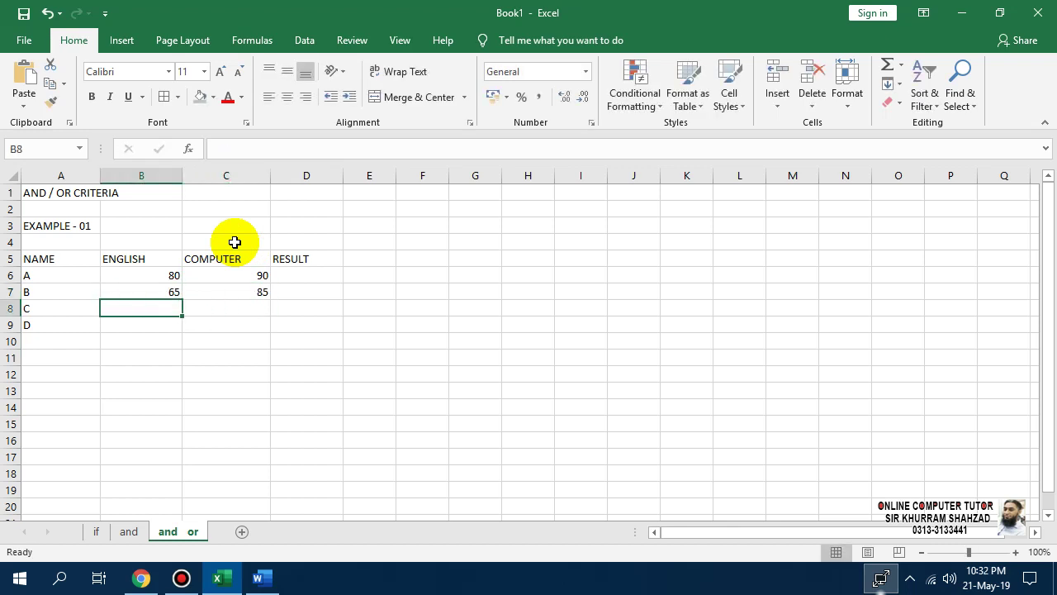
Enter the English and Computer marks for C as 55 and 60, and for D as 91 and 33
type("55")
key("Tab")
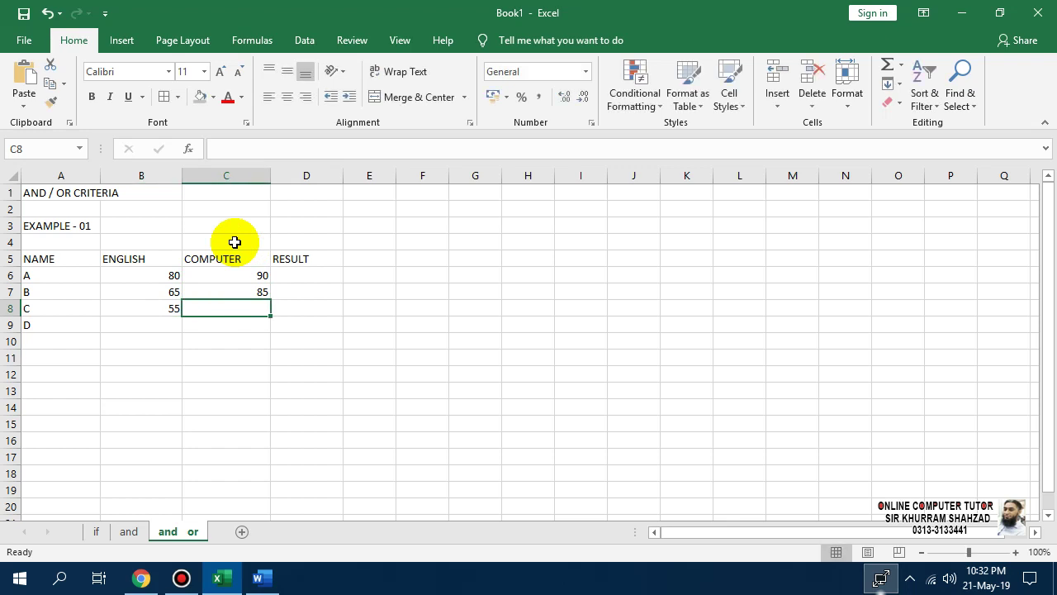
type("60")
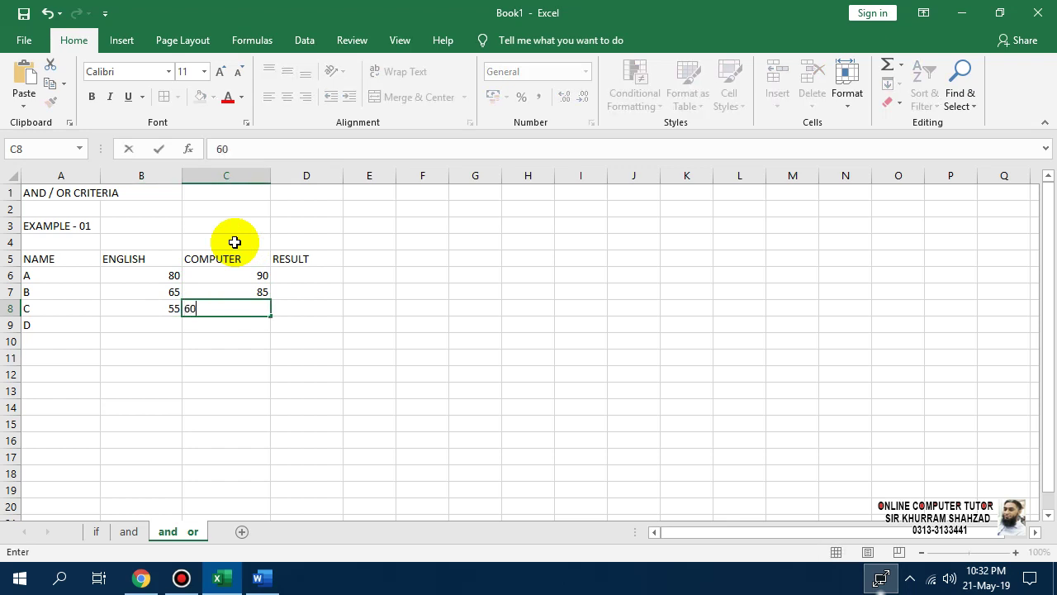
key("Return")
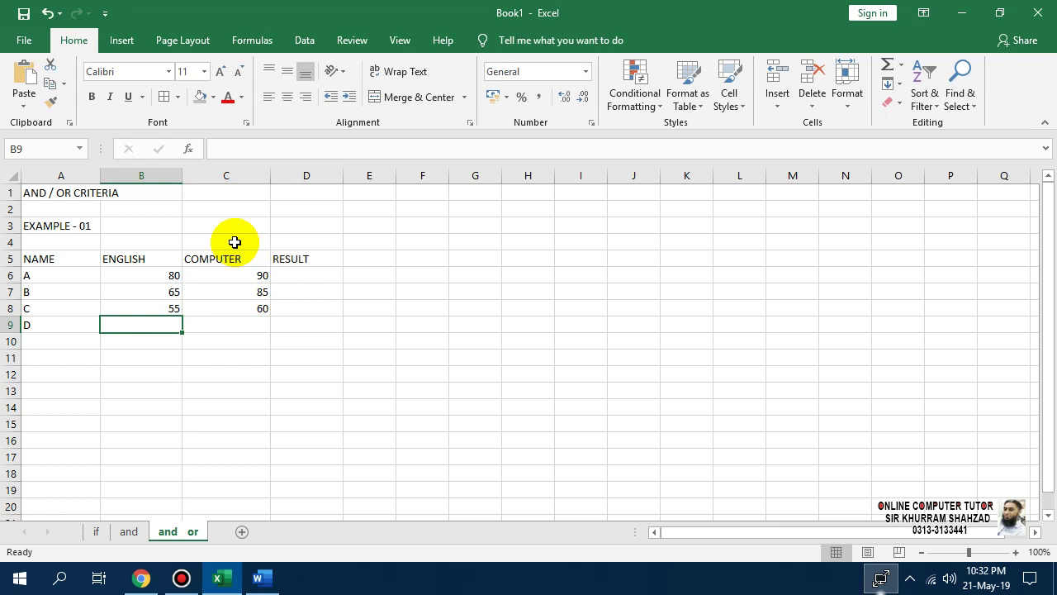
type("91")
key("Tab")
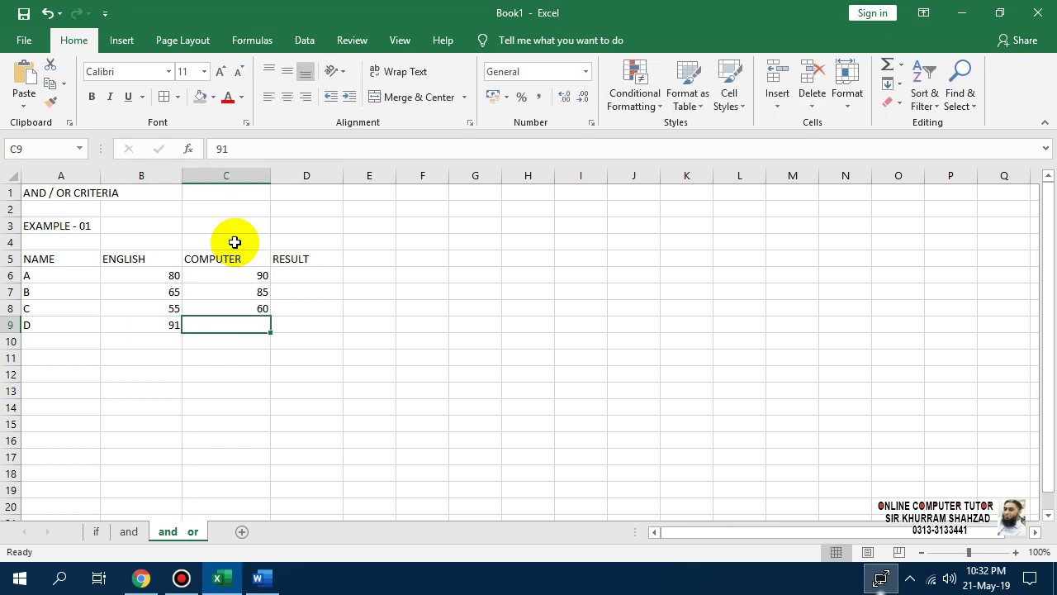
type("33")
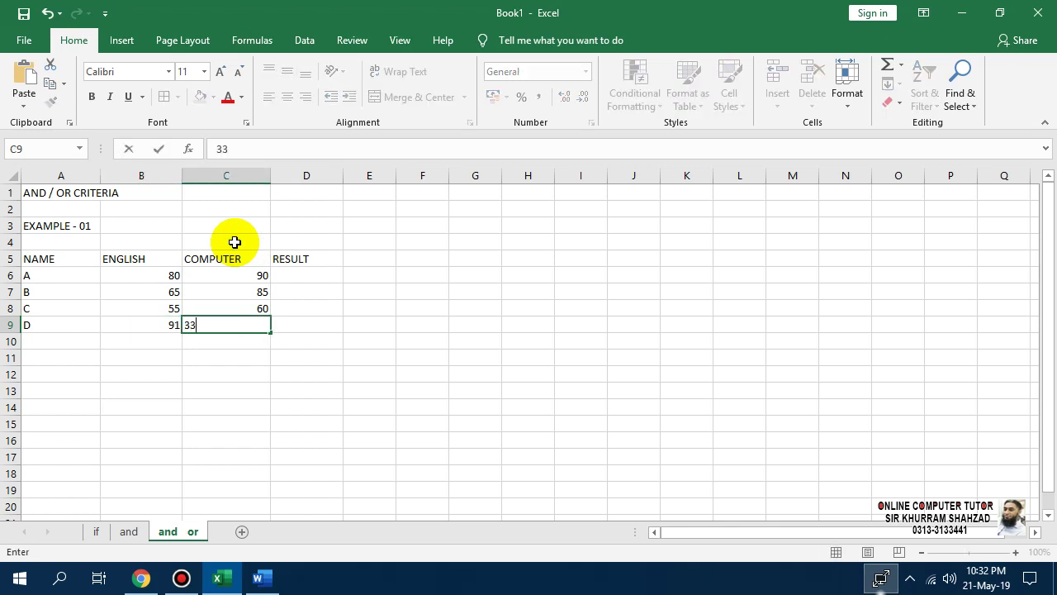
key("Tab")
Center the marks table A5:D9 horizontally and vertically, and apply borders to all its cells
key("Up")
key("Up")
key("Up")
key("Up")
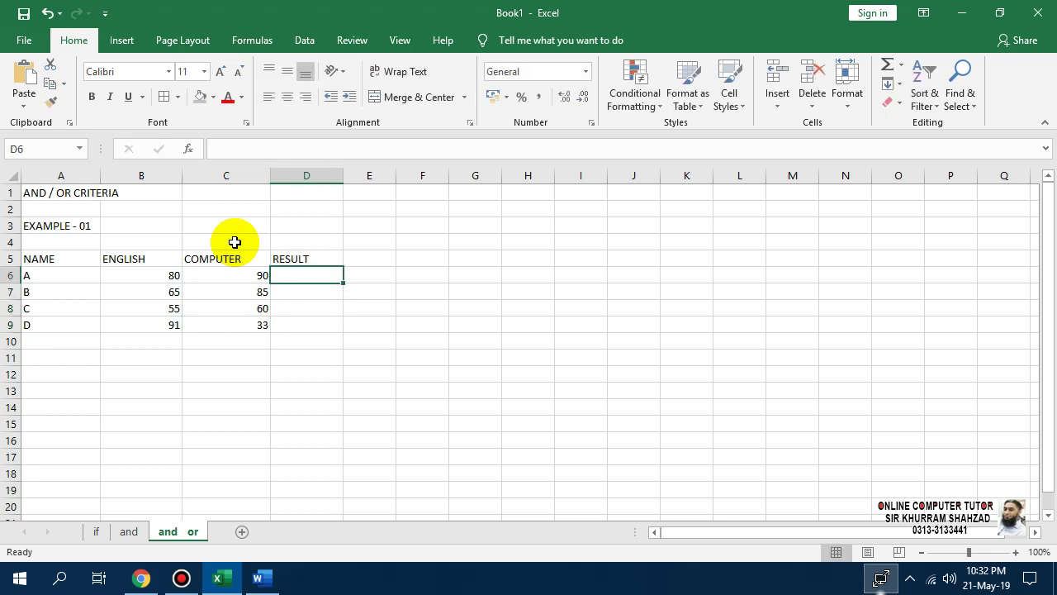
key("shift+Left")
key("shift+Left")
key("shift+Left")
key("shift+Down")
key("shift+Down")
key("shift+Down")
key("shift+Down")
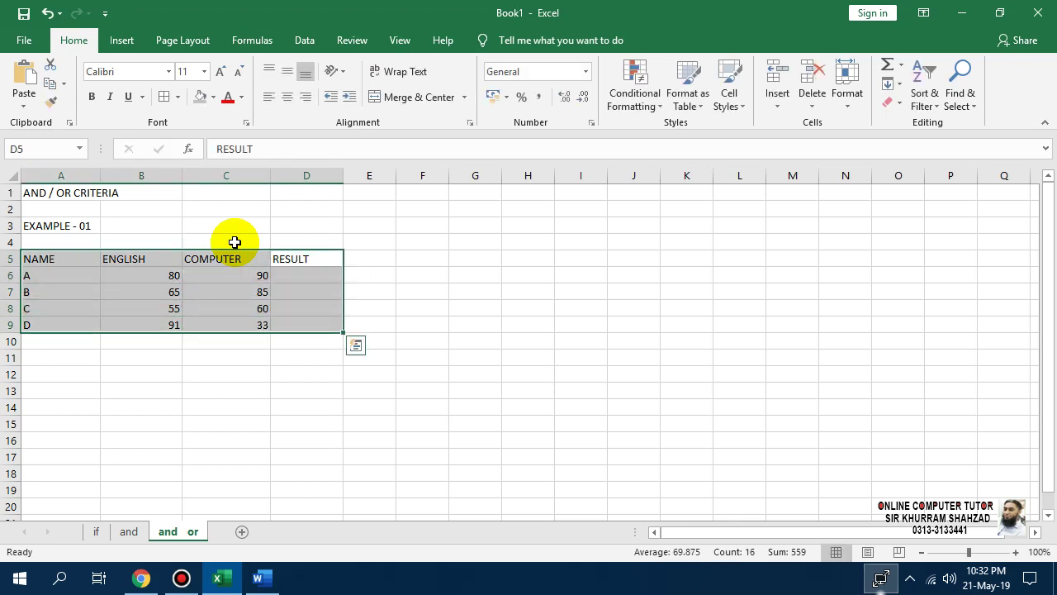
left_click(287, 96)
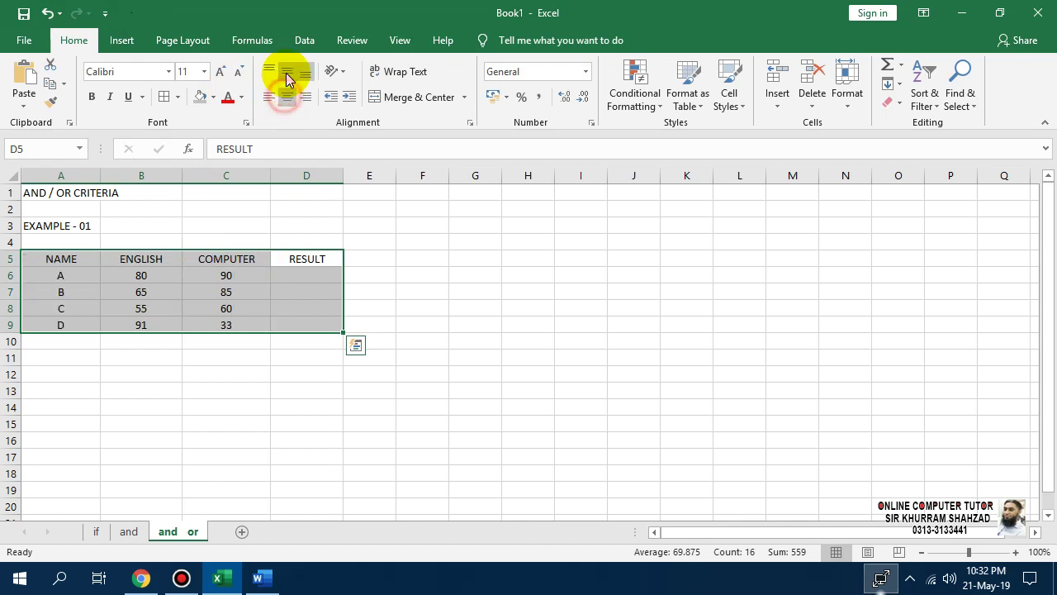
left_click(287, 71)
left_click(164, 97)
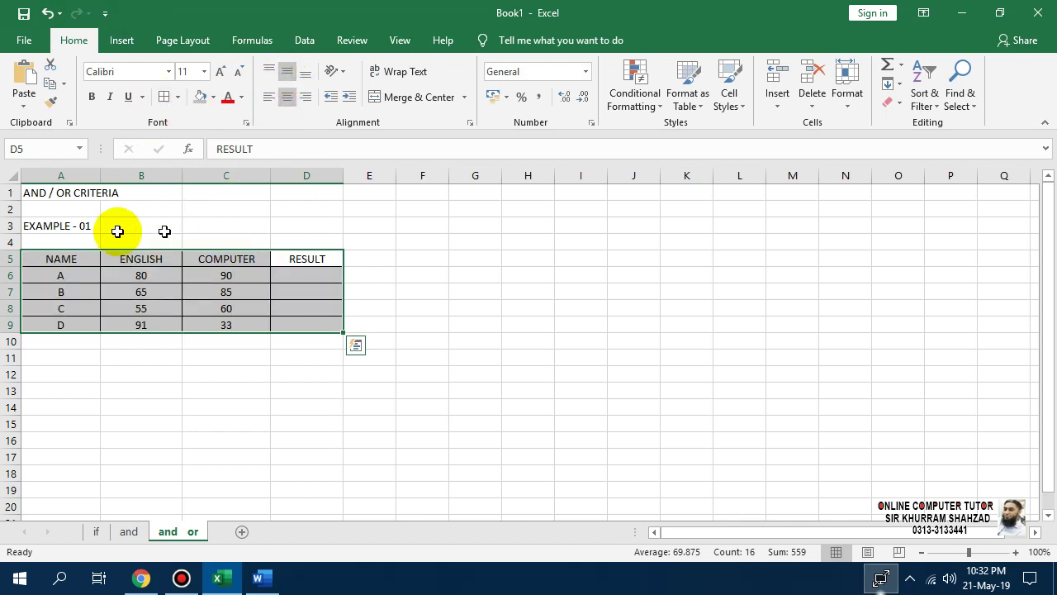
Center the heading row cells A3:D3 horizontally and align them to the middle vertically
left_click_drag(55, 225, 299, 224)
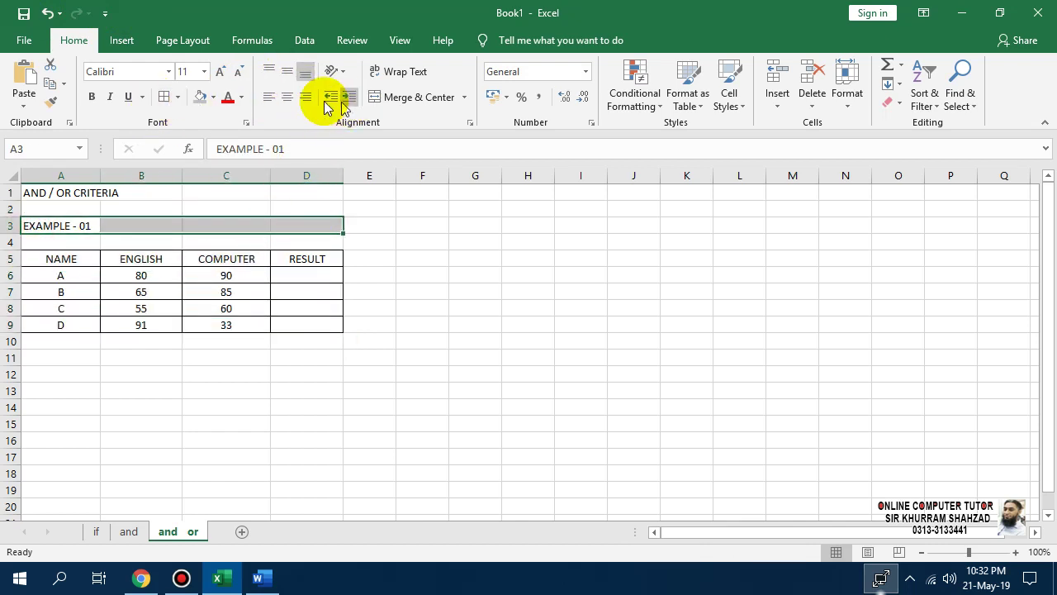
left_click(286, 97)
left_click(287, 71)
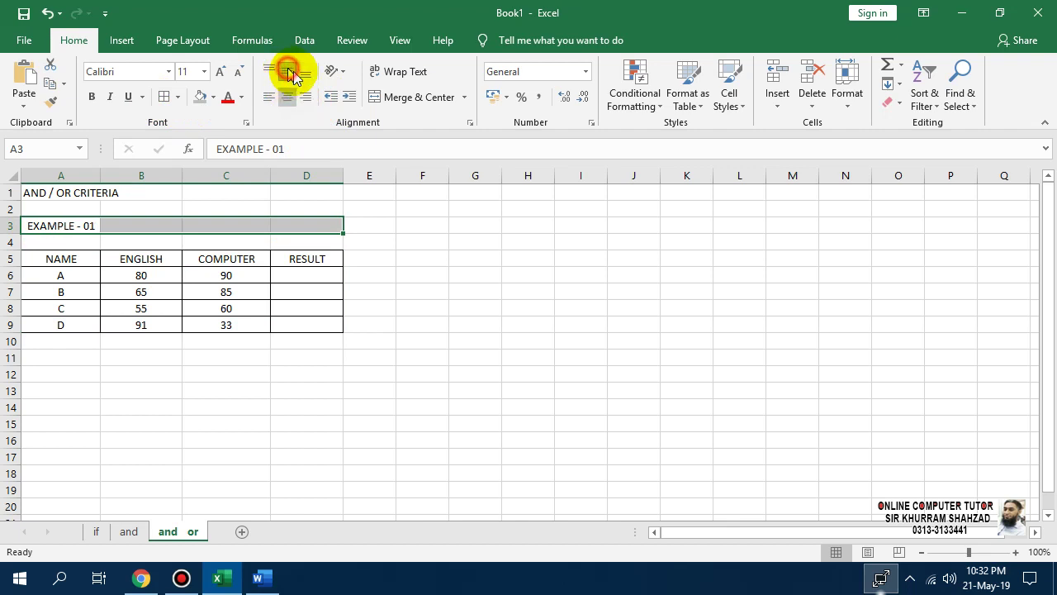
Merge and center the EXAMPLE - 01 heading across A3:D3 and format it bold, size 20, red on a grey fill
left_click(405, 96)
left_click(92, 97)
left_click(220, 71)
left_click(221, 71)
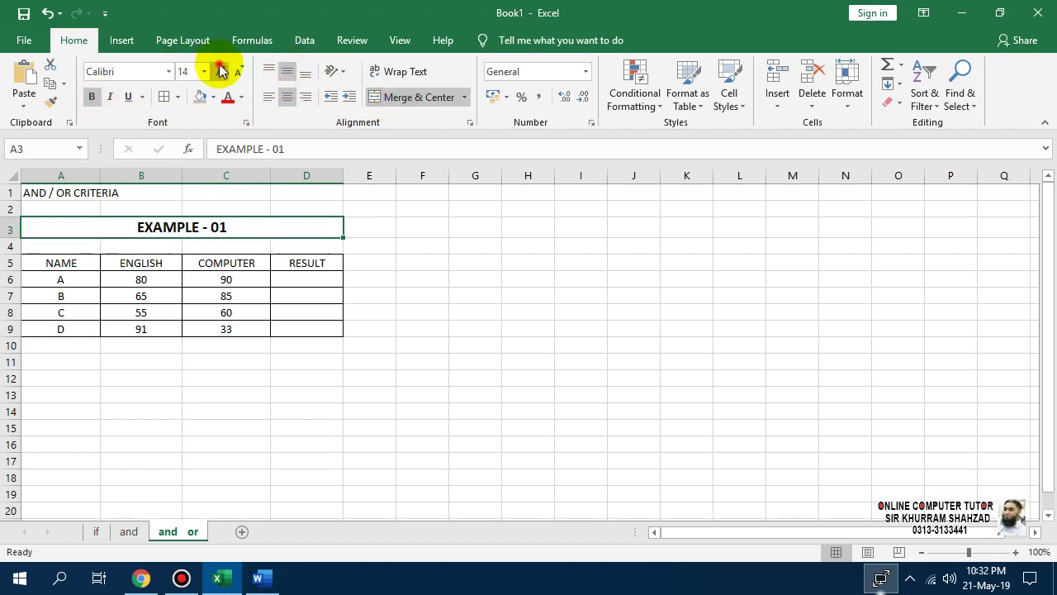
left_click(219, 71)
left_click(219, 71)
left_click(219, 71)
left_click(201, 96)
left_click(227, 97)
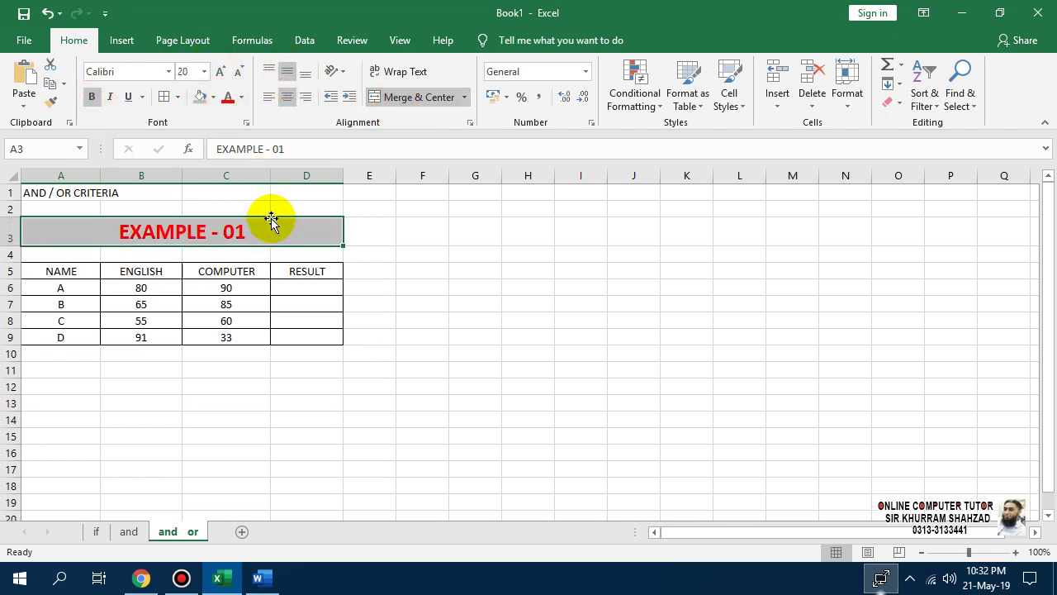
Format the table header cells A5:D5 in bold, size 14, with a grey fill
left_click_drag(295, 271, 83, 271)
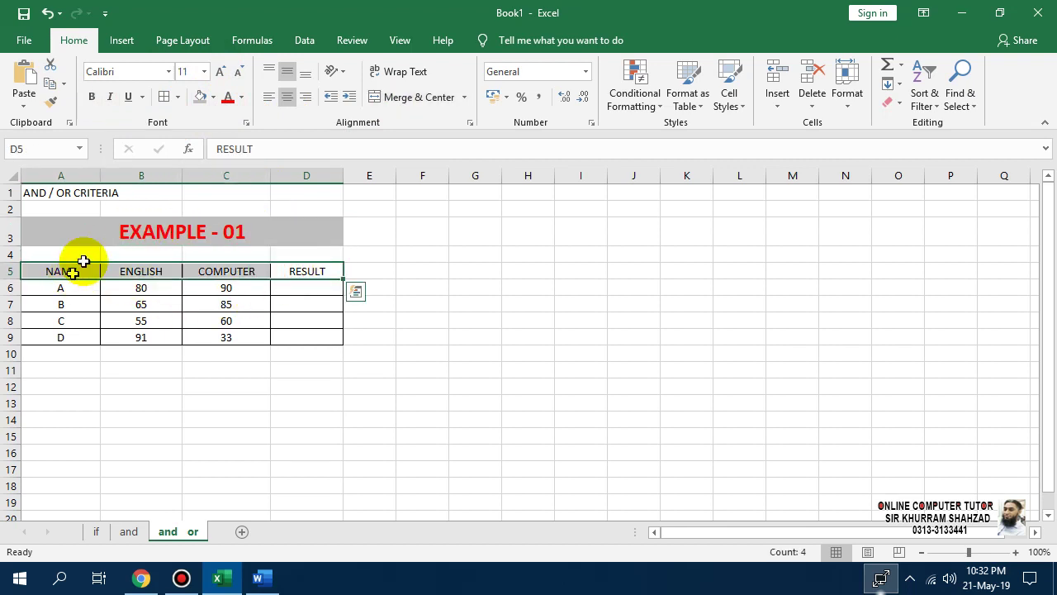
left_click(91, 97)
left_click(202, 97)
left_click(219, 72)
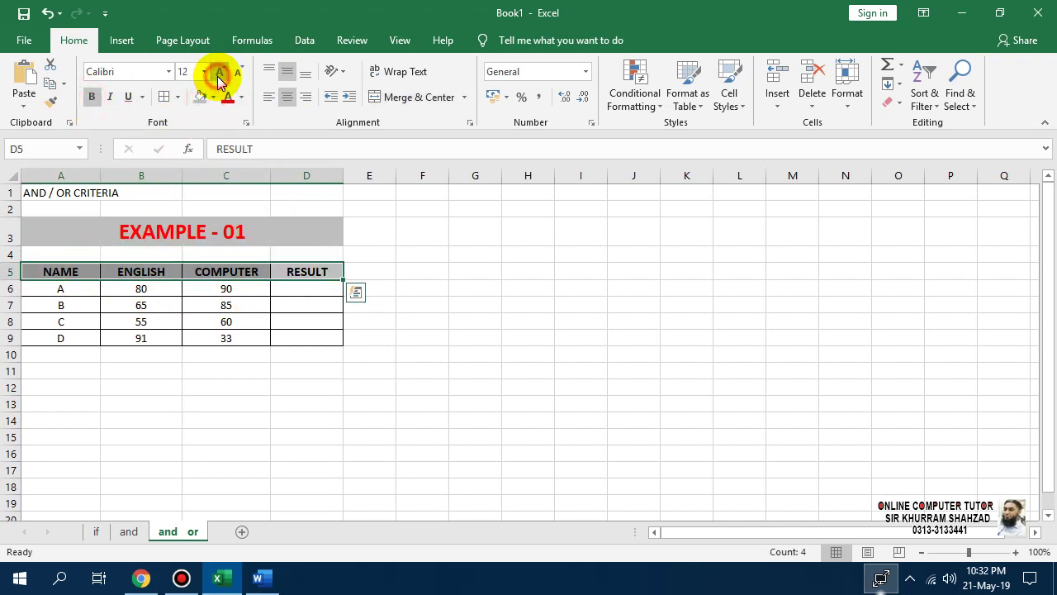
left_click(219, 72)
left_click(283, 272)
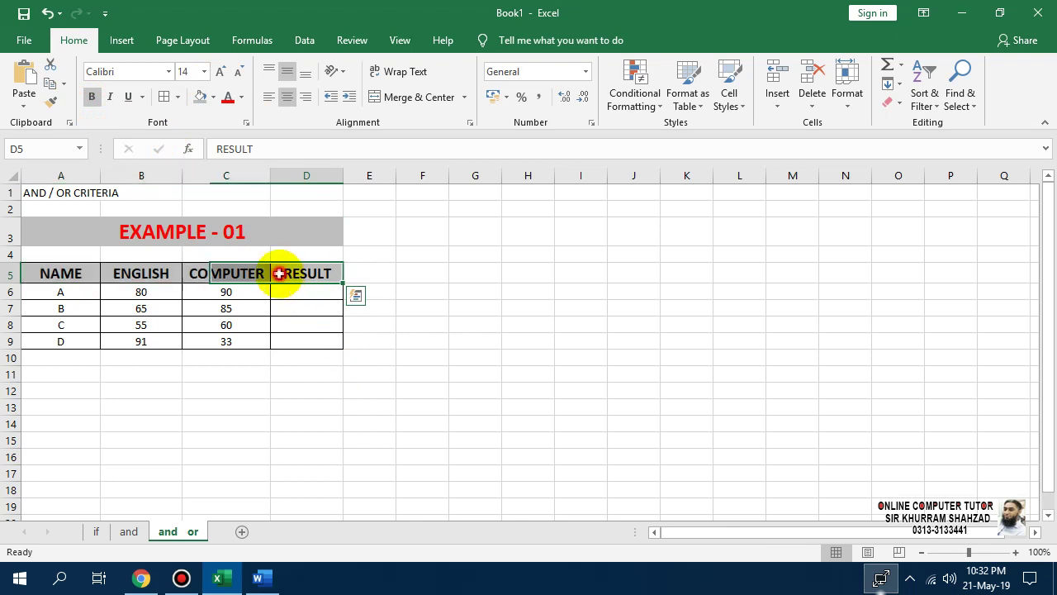
Merge and center the empty cells A4:D4 between the heading and the table header
left_click_drag(47, 255, 325, 248)
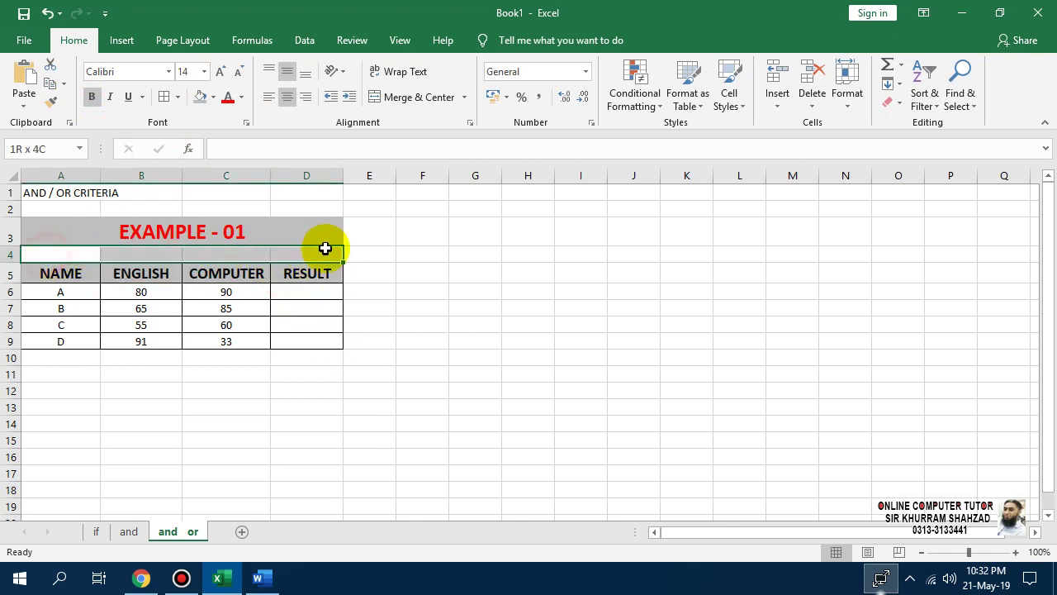
left_click(385, 97)
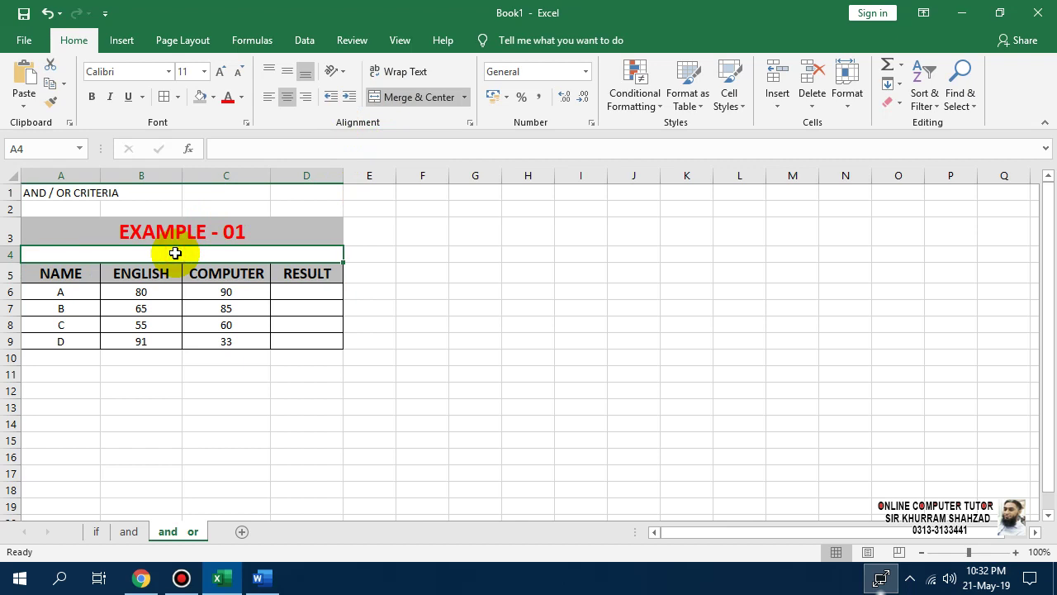
type("if Function")
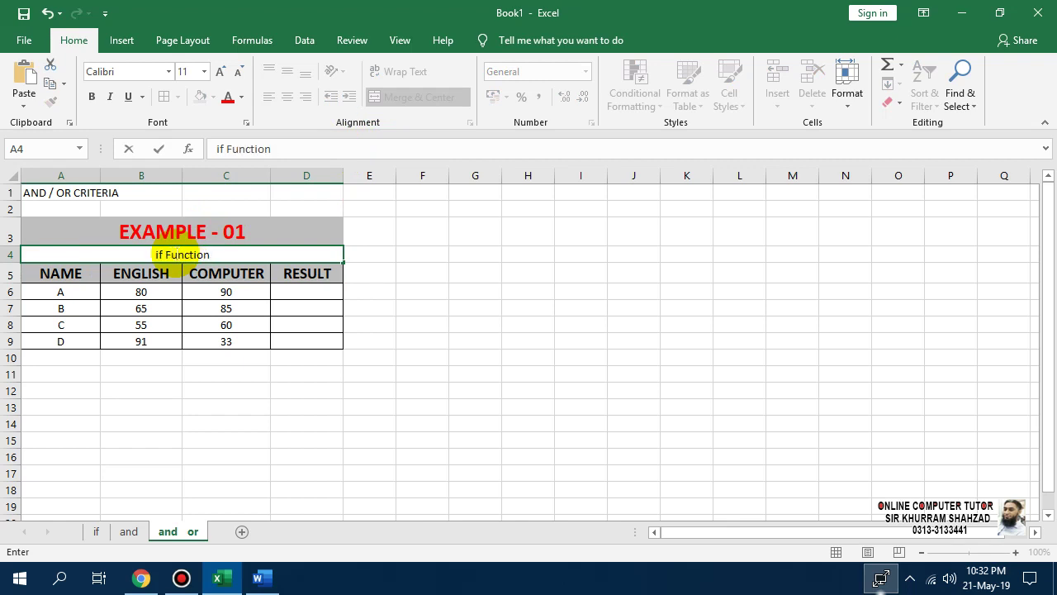
key("BackSpace")
key("BackSpace")
key("BackSpace")
key("BackSpace")
key("BackSpace")
key("BackSpace")
key("BackSpace")
key("BackSpace")
key("BackSpace")
key("BackSpace")
key("BackSpace")
key("BackSpace")
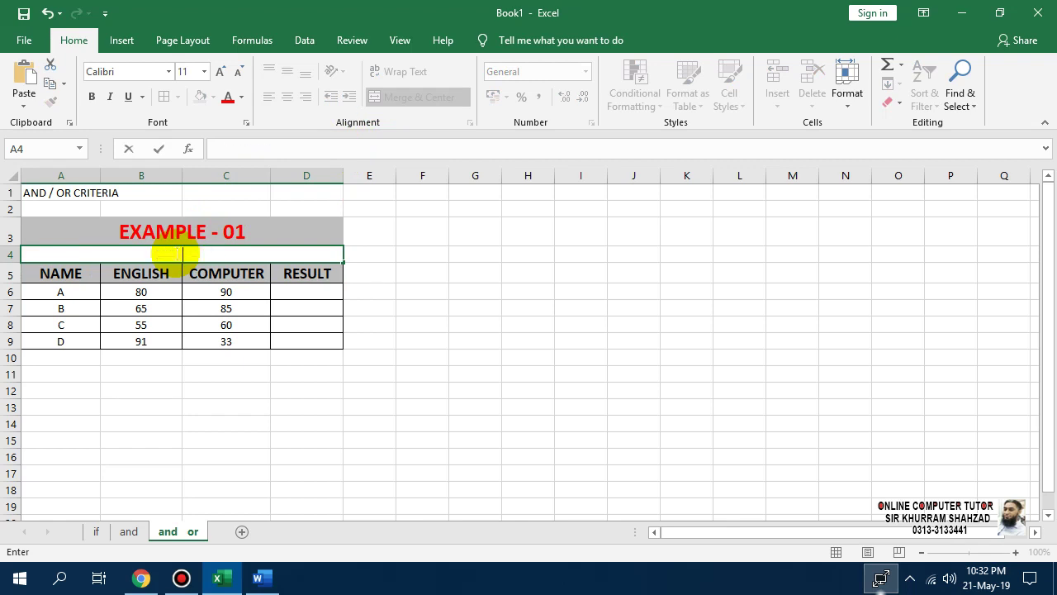
Enter the subtitle "IF Function in with combination with the AND" in the merged cell A4
type("IF Function in wi")
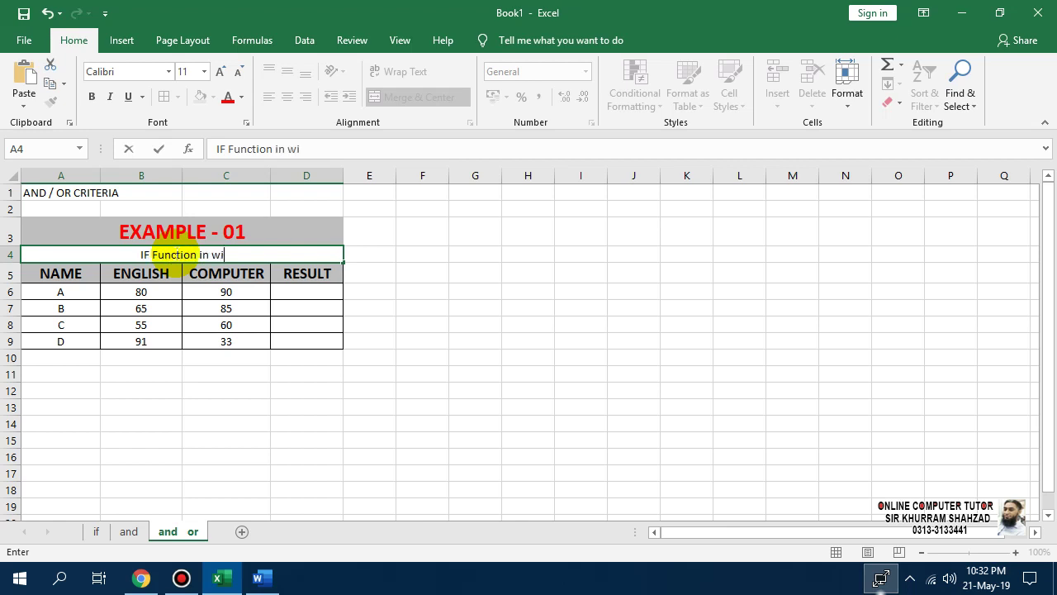
type("th combi")
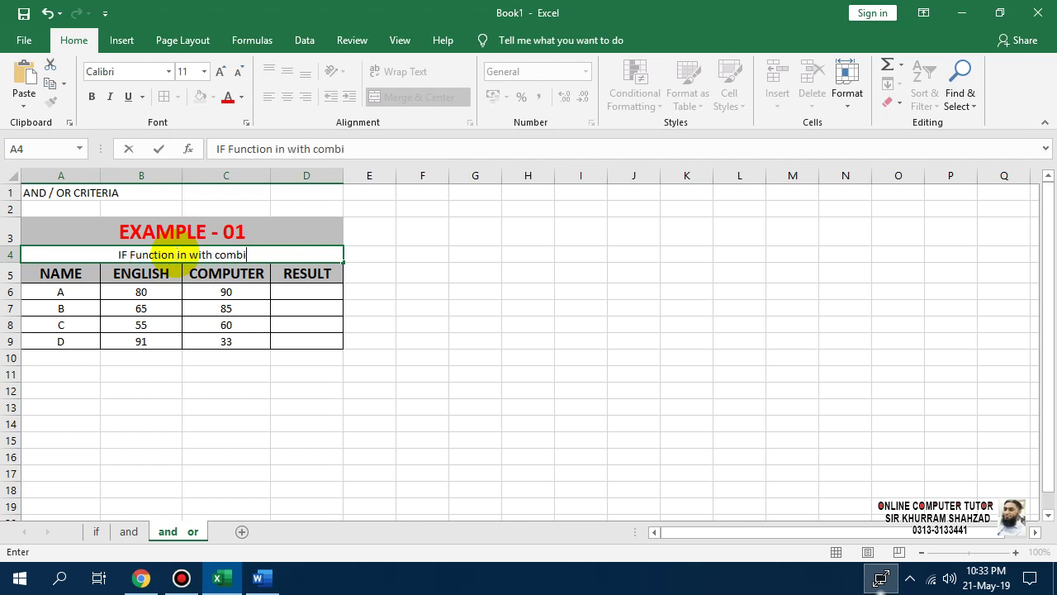
type("nation ")
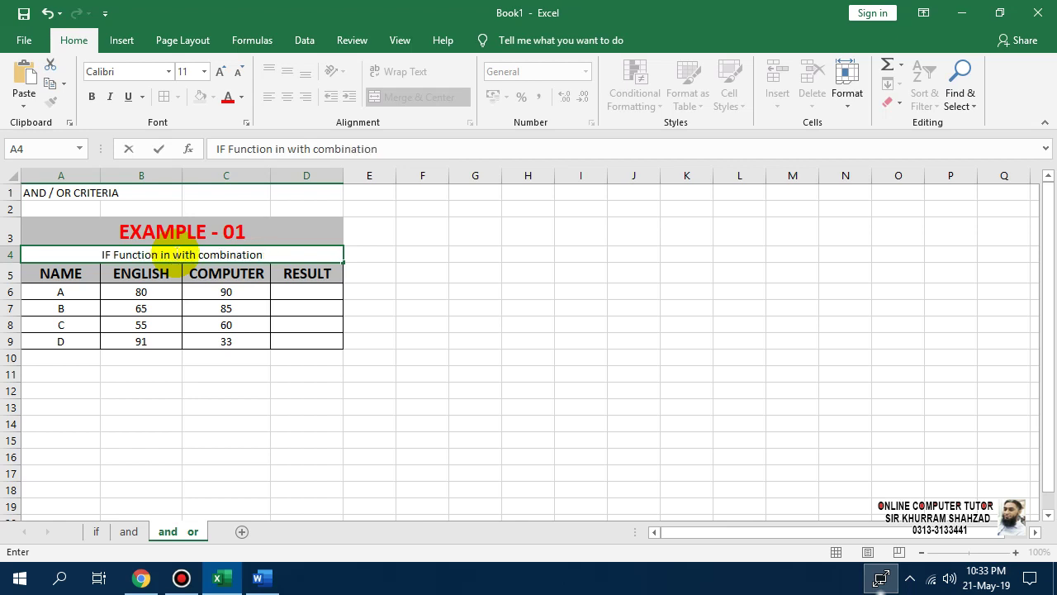
type("with ")
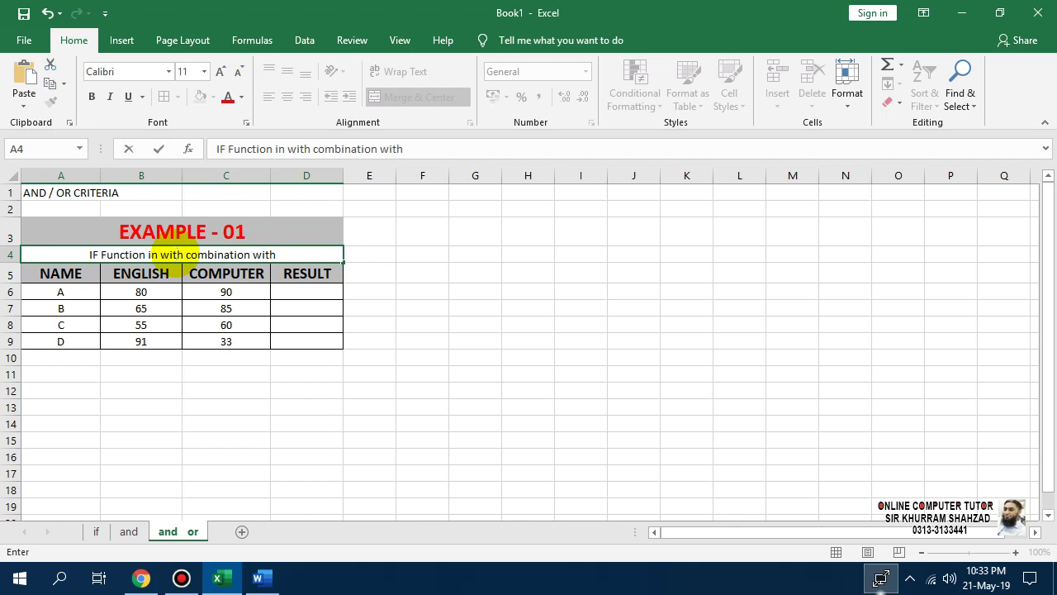
type("the AN")
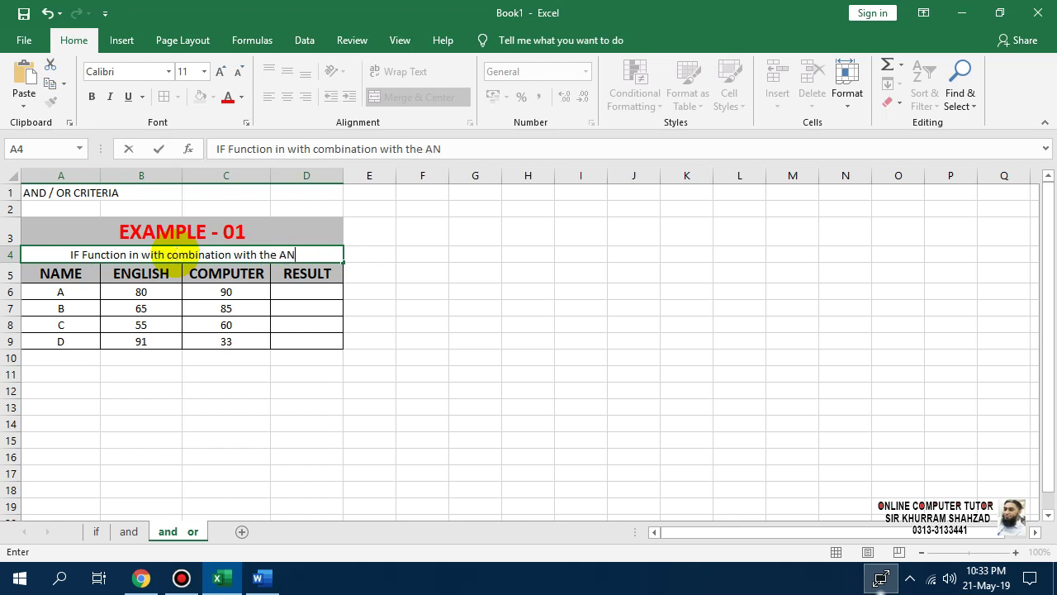
type("D")
key("Return")
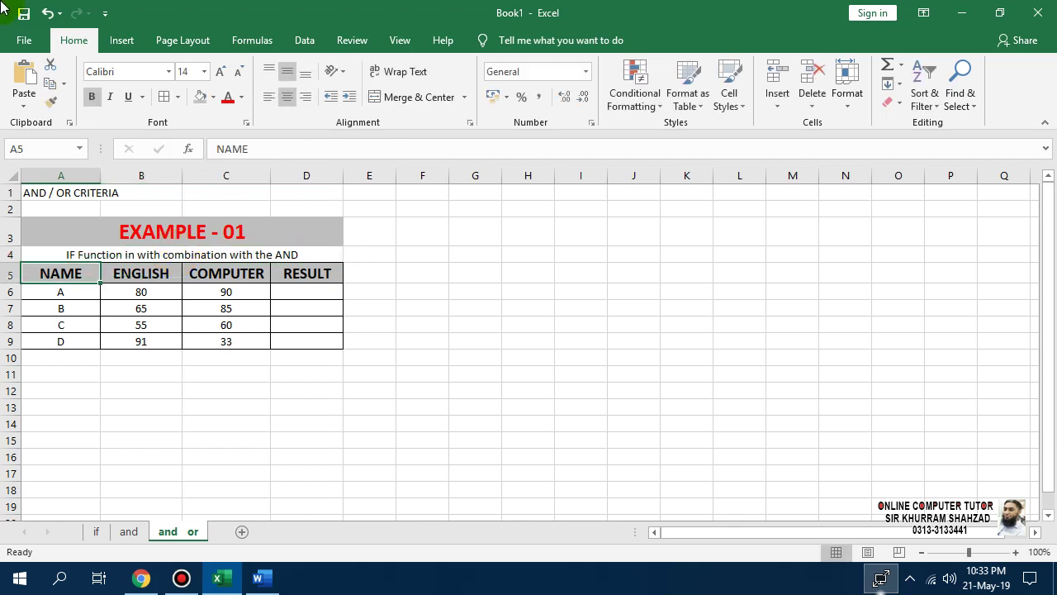
Align the A4 subtitle to the middle, make it bold at size 16, and widen column D to fit it
left_click(188, 254)
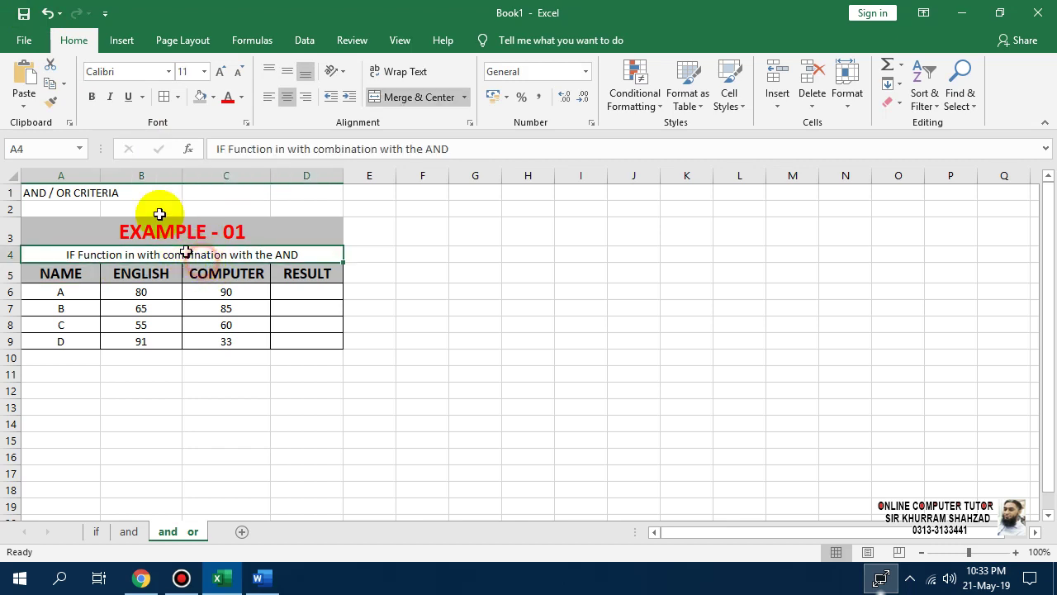
left_click(287, 71)
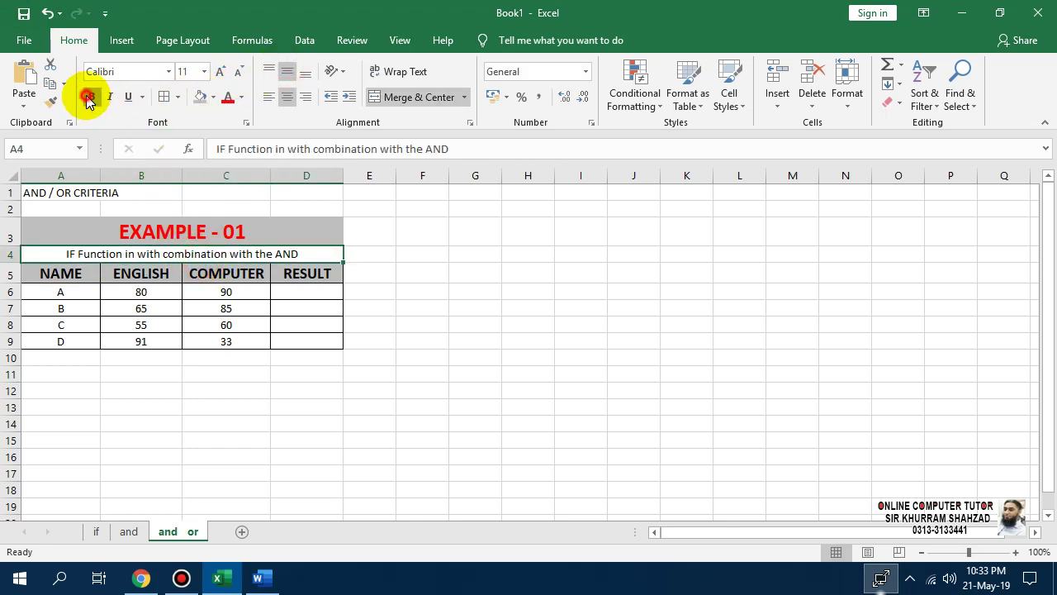
left_click(89, 97)
left_click(221, 71)
left_click(222, 71)
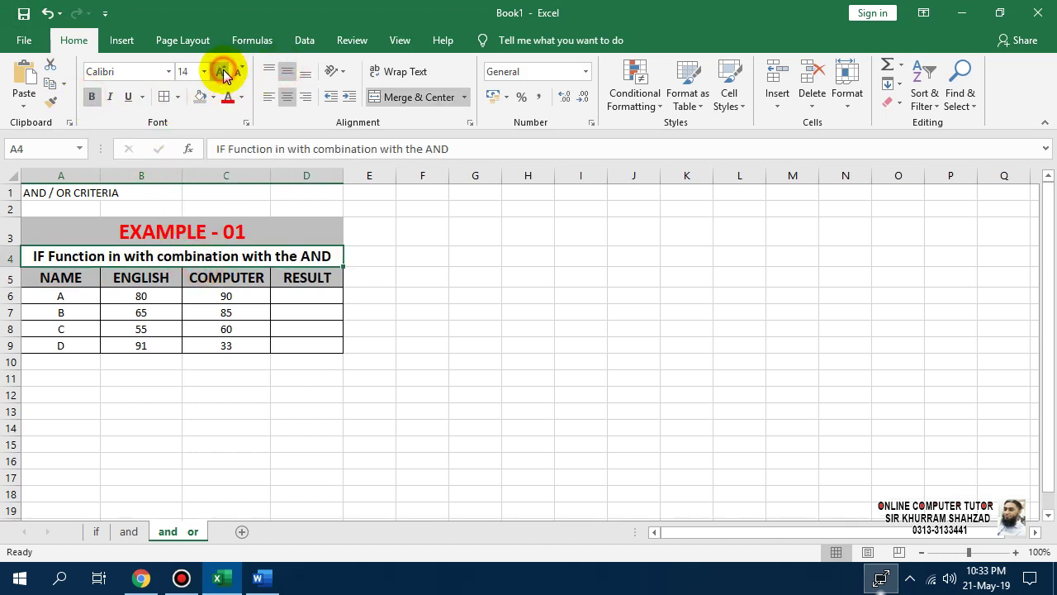
left_click(222, 71)
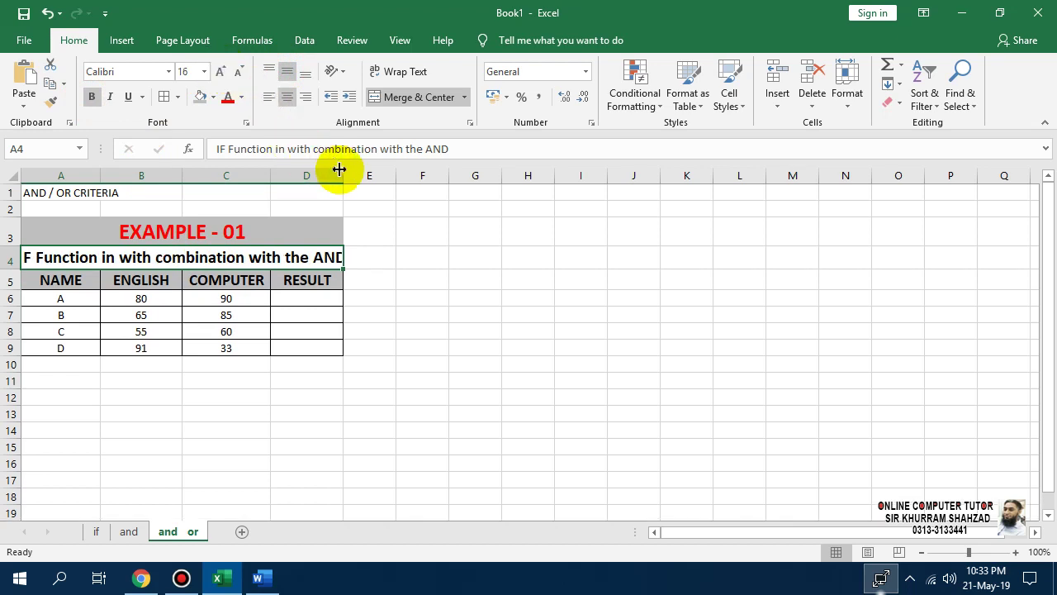
left_click_drag(338, 169, 361, 174)
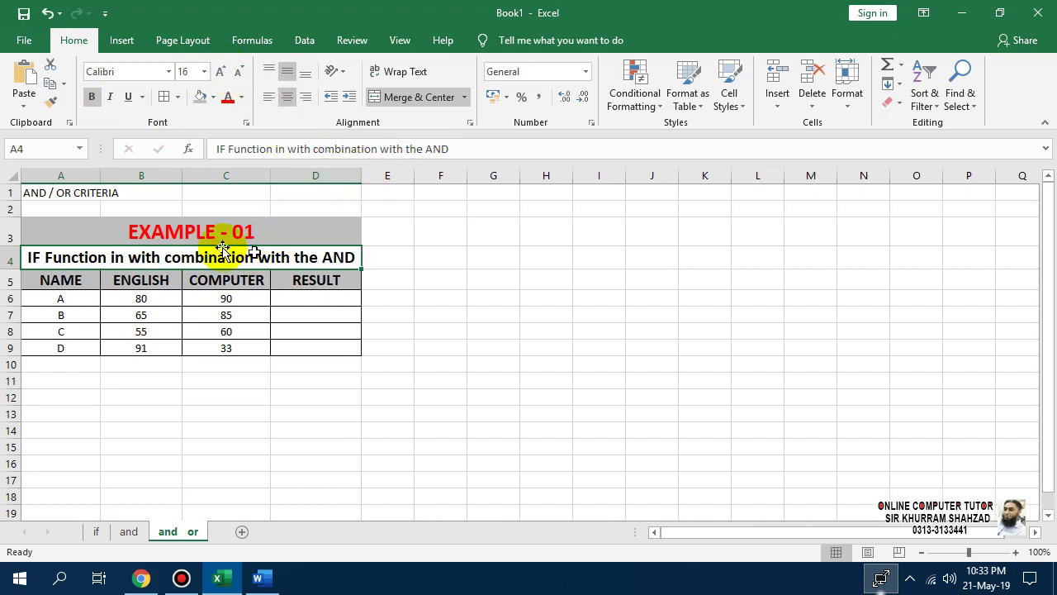
Give the A4 subtitle a black fill and a white font
left_click(241, 97)
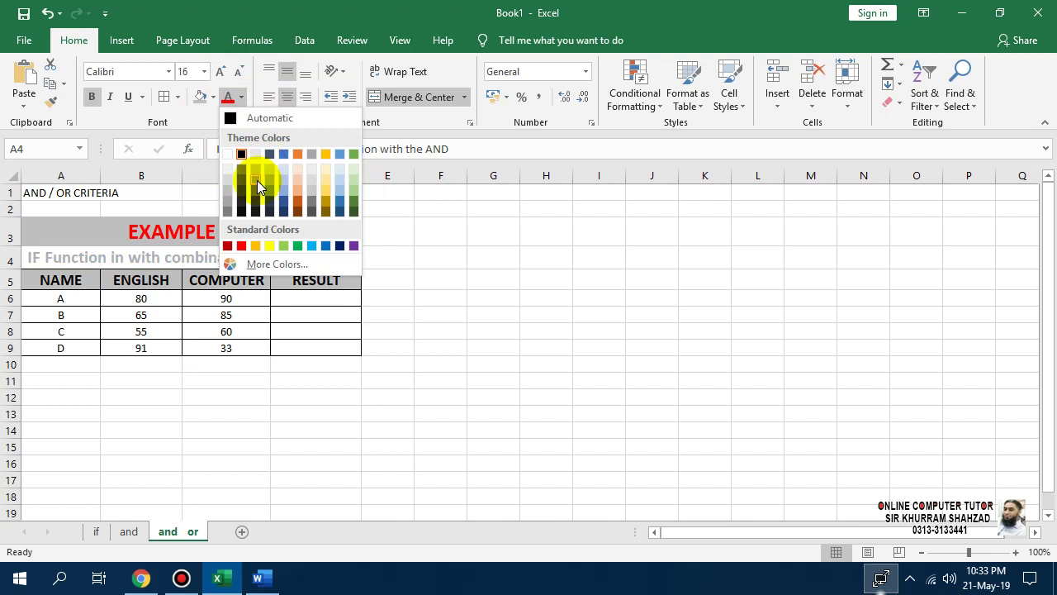
left_click(255, 180)
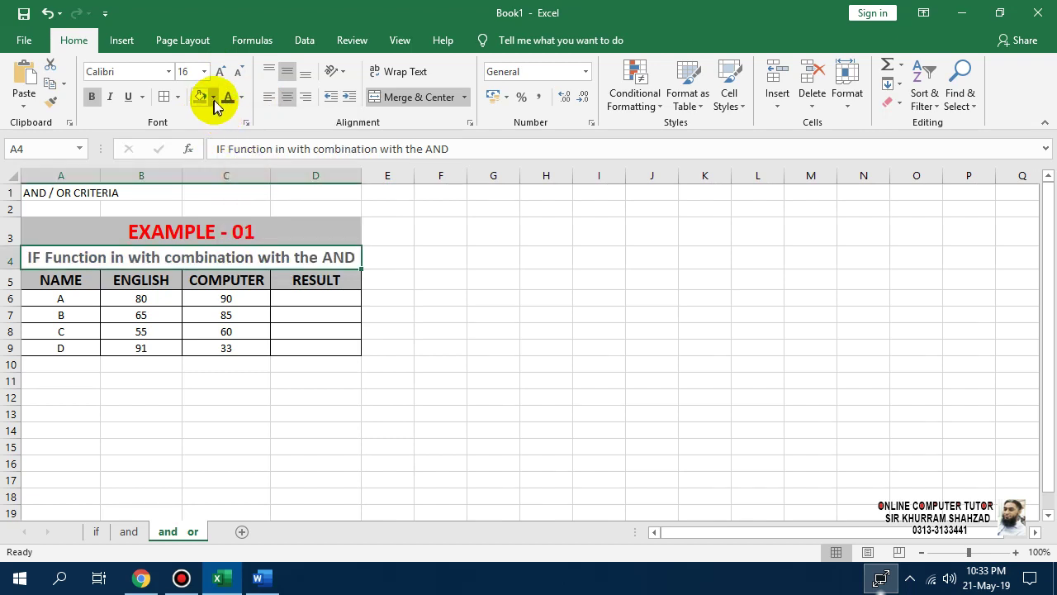
left_click(212, 96)
left_click(215, 135)
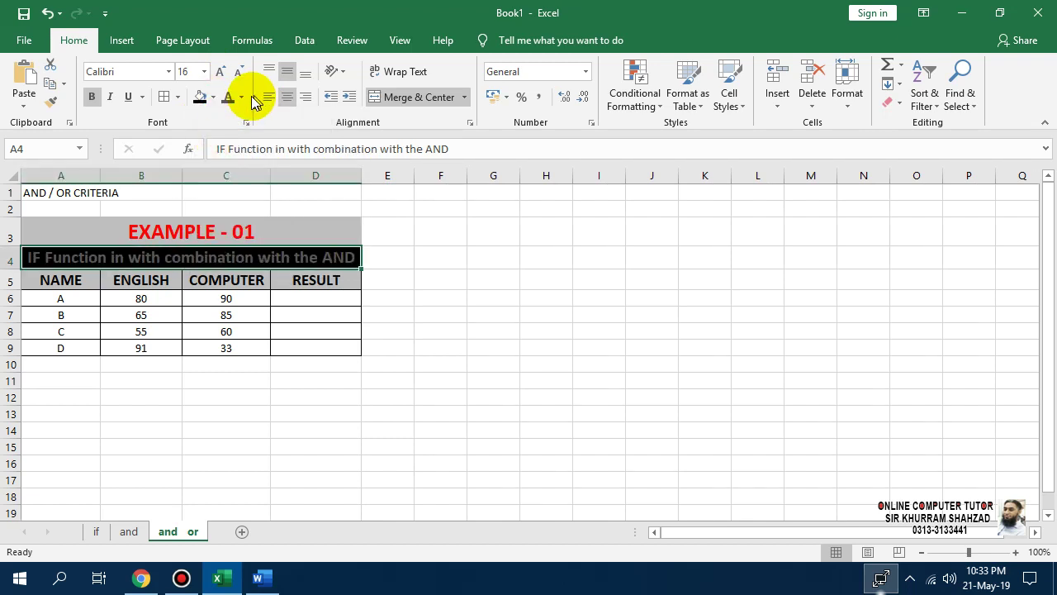
left_click(240, 97)
left_click(228, 149)
left_click(174, 348)
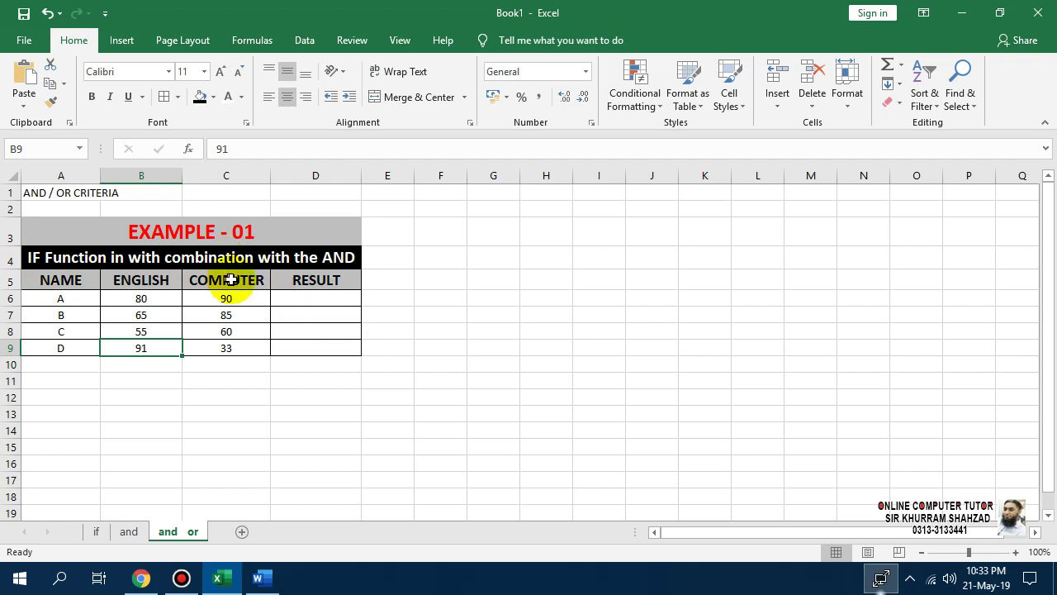
Remove the extra word "with" from the A4 subtitle so it reads "IF Function in combination with the AND"
double_click(140, 257)
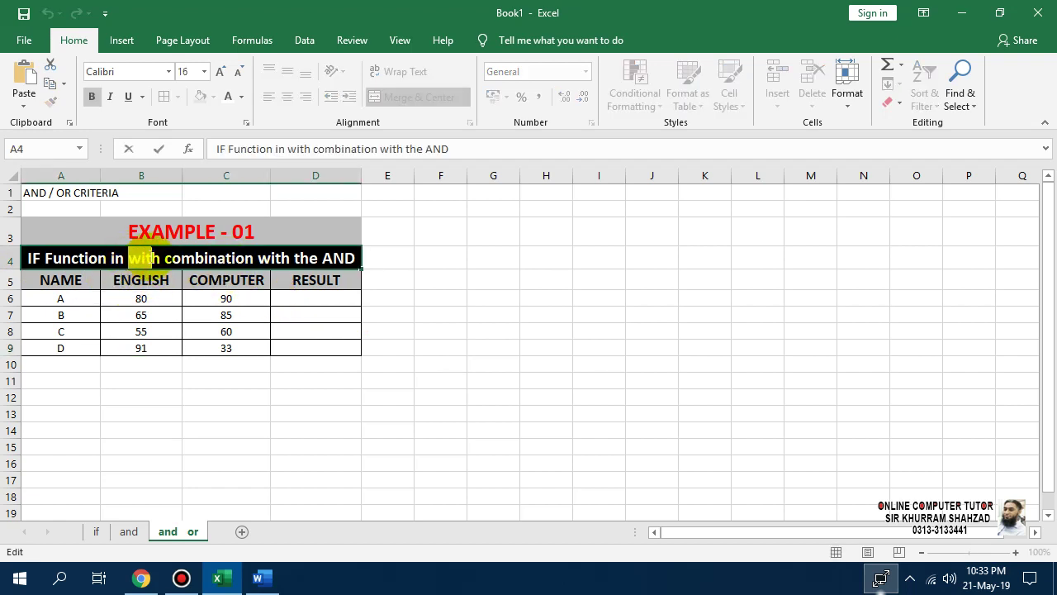
left_click_drag(130, 258, 161, 258)
key("Delete")
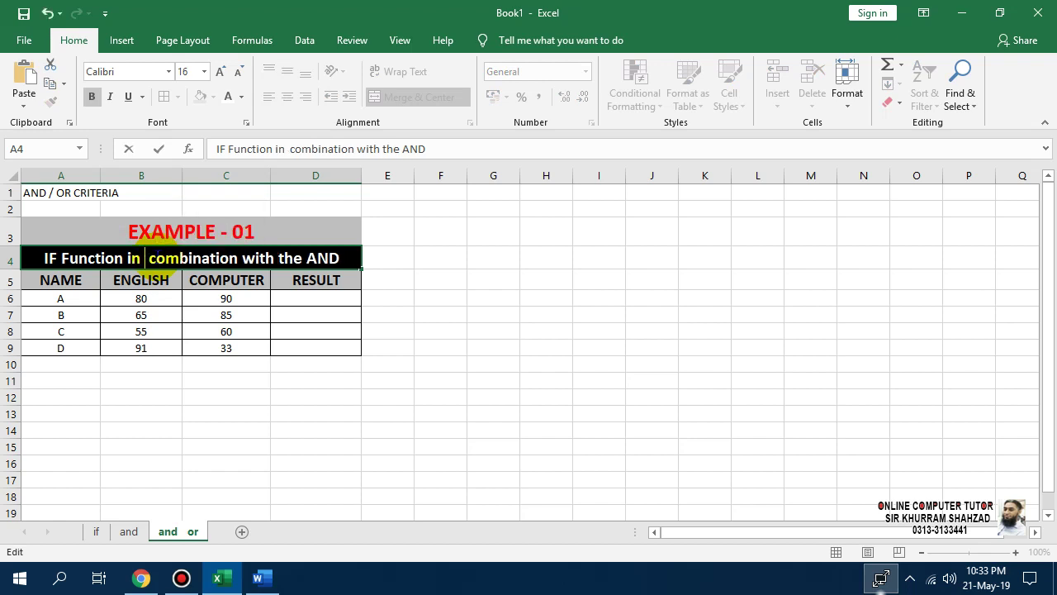
key("Delete")
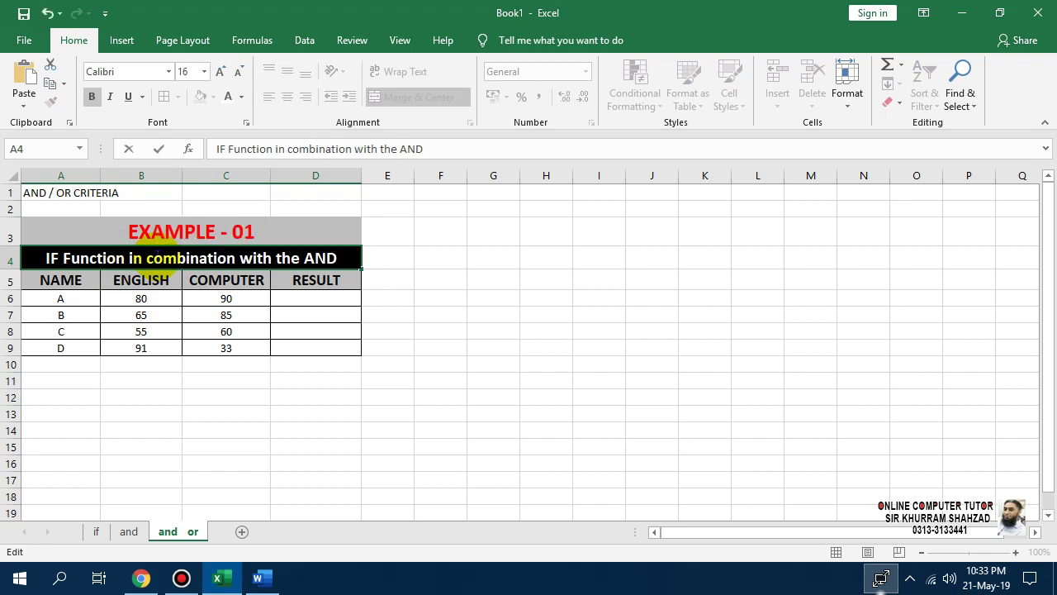
key("Return")
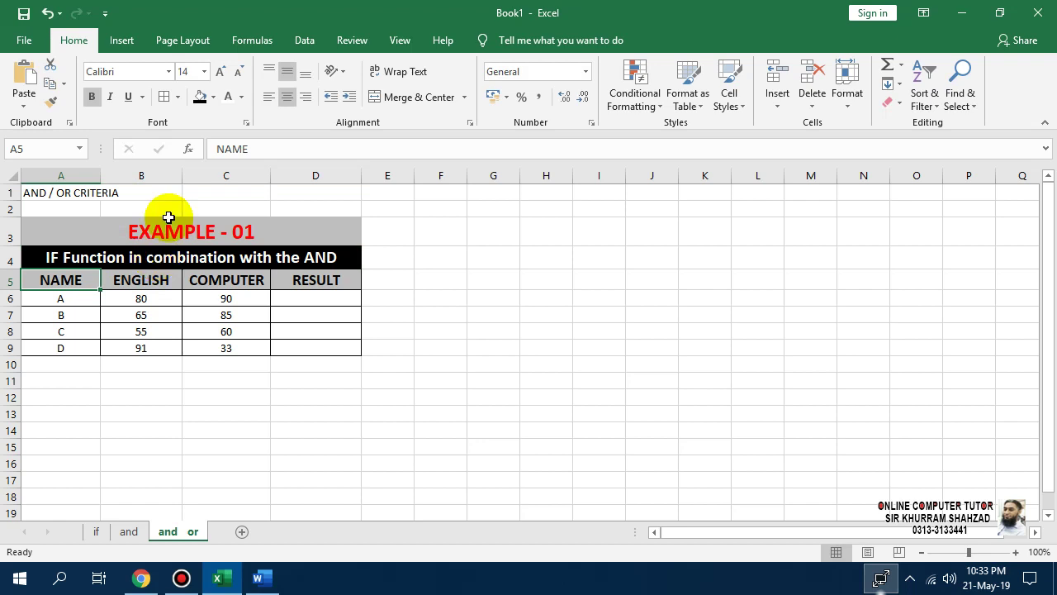
Append the word "function" to the end of the A4 subtitle
left_click(337, 263)
double_click(337, 262)
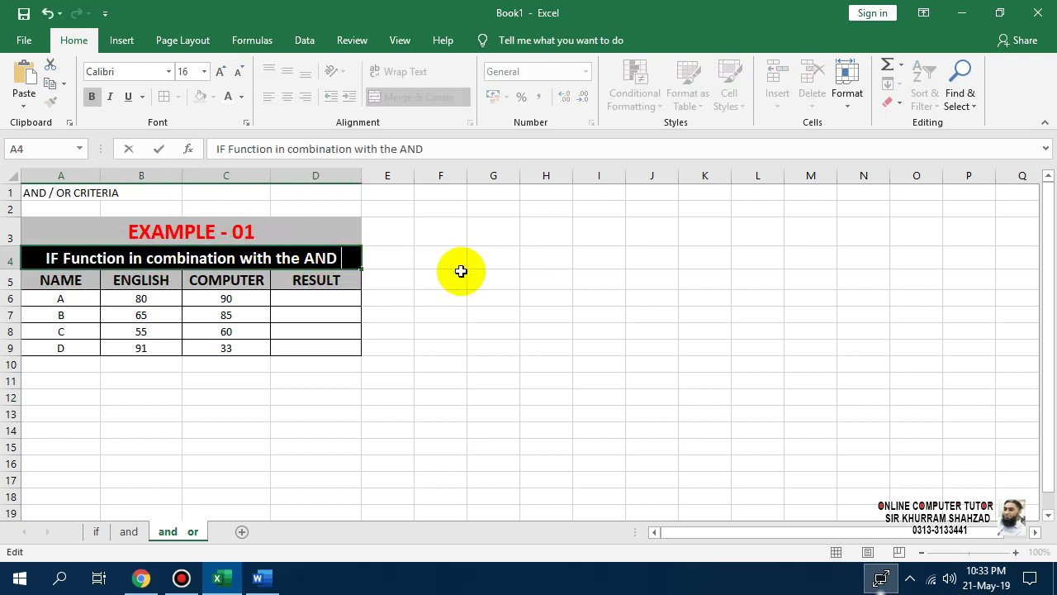
type("function")
key("Return")
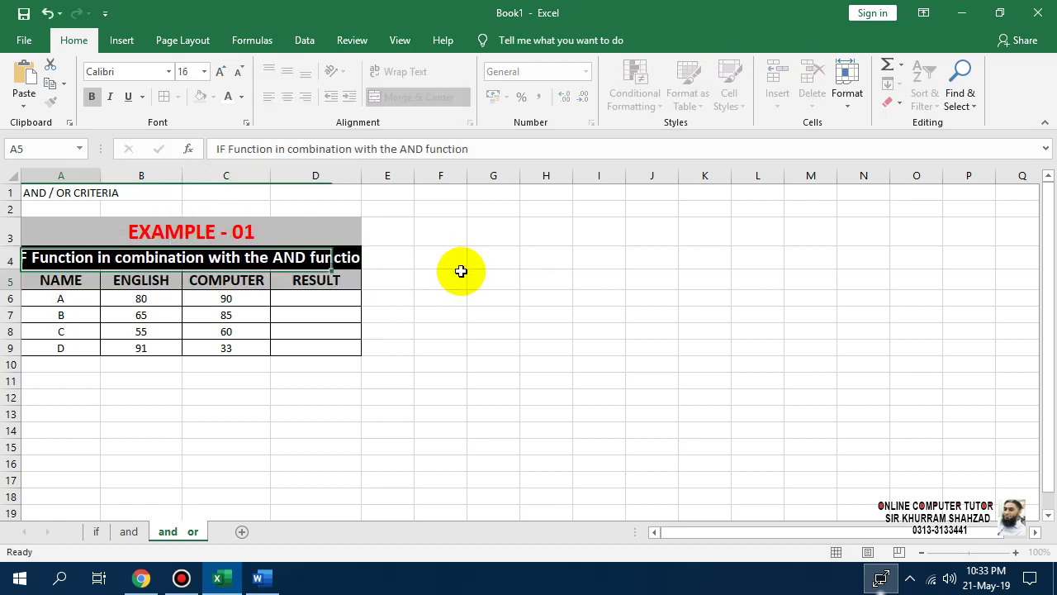
Capitalize the last word of the A4 subtitle so it ends with "AND Function"
double_click(297, 261)
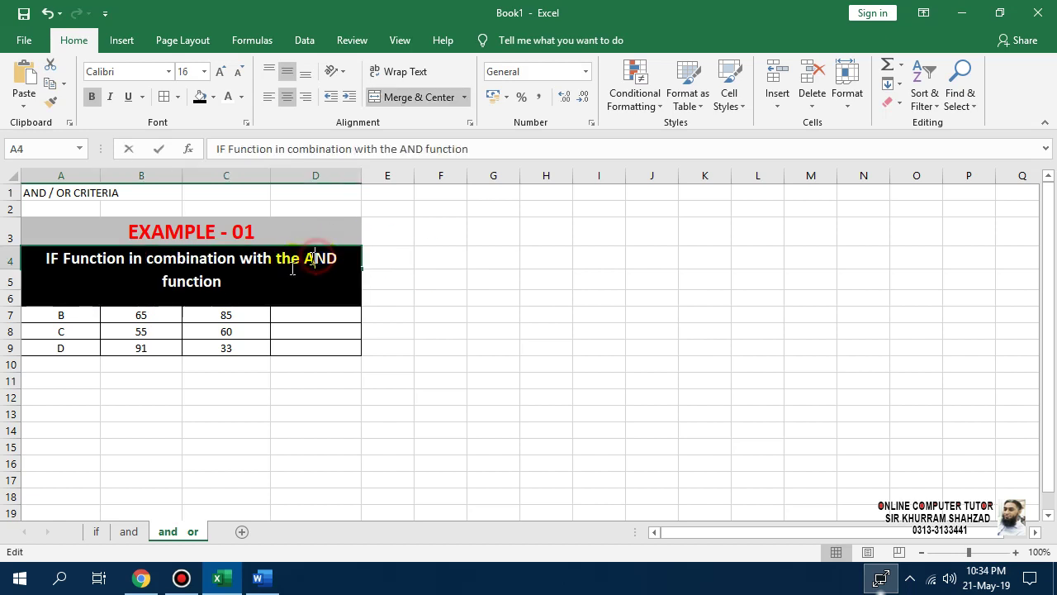
left_click(163, 282)
left_click_drag(162, 281, 171, 282)
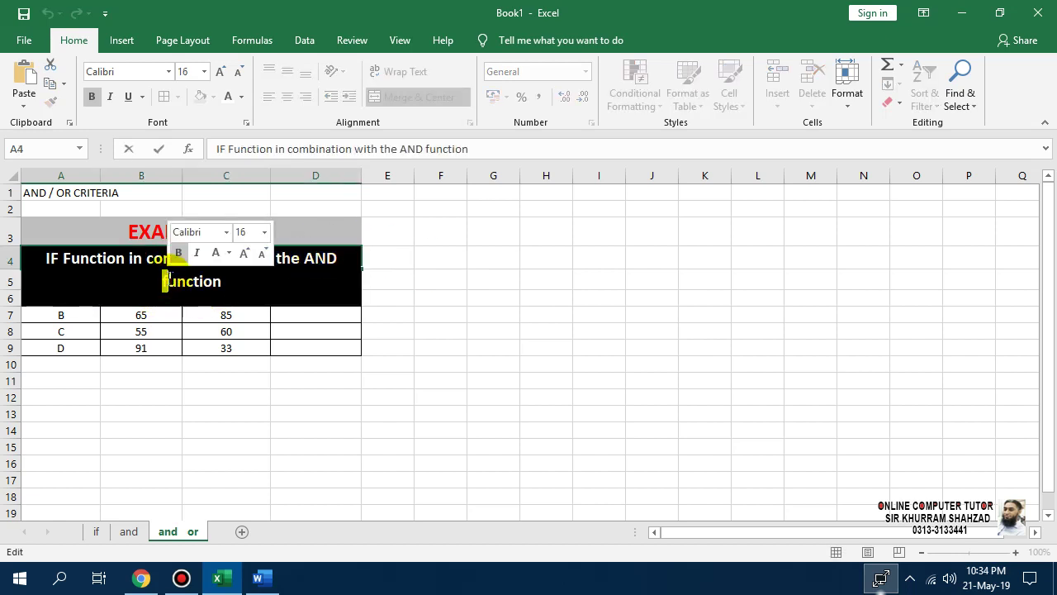
type("F")
left_click(377, 300)
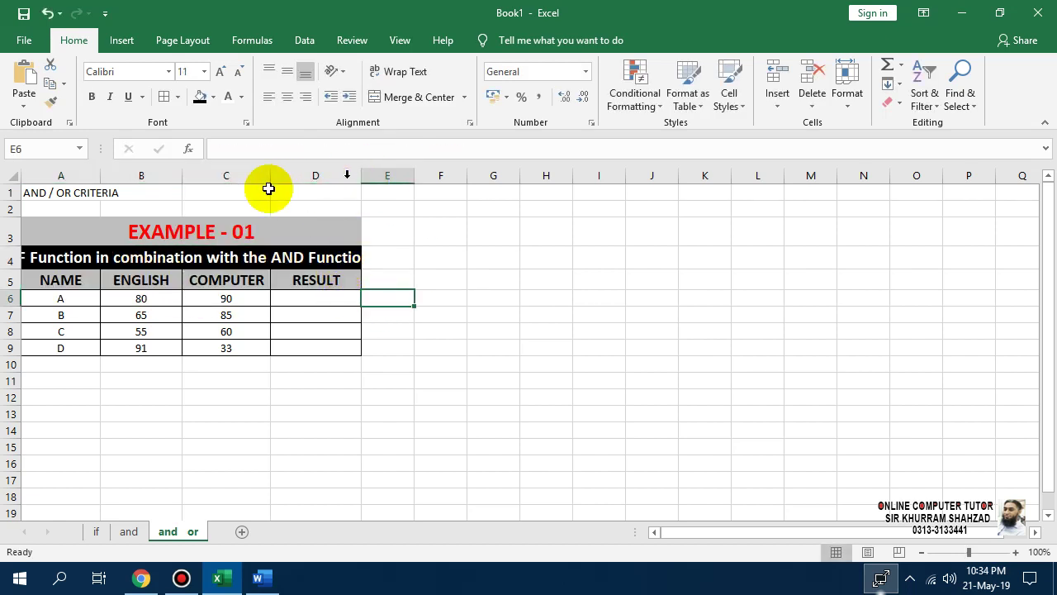
Widen columns A to D to one equal width so the full A4 subtitle fits
left_click_drag(316, 175, 20, 175)
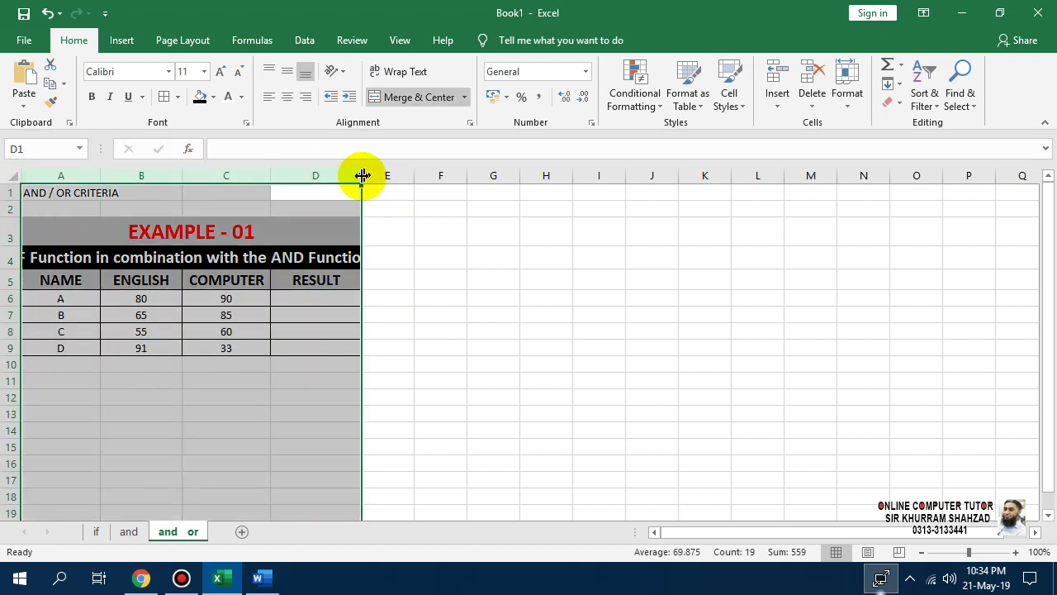
left_click_drag(361, 173, 378, 170)
left_click(394, 394)
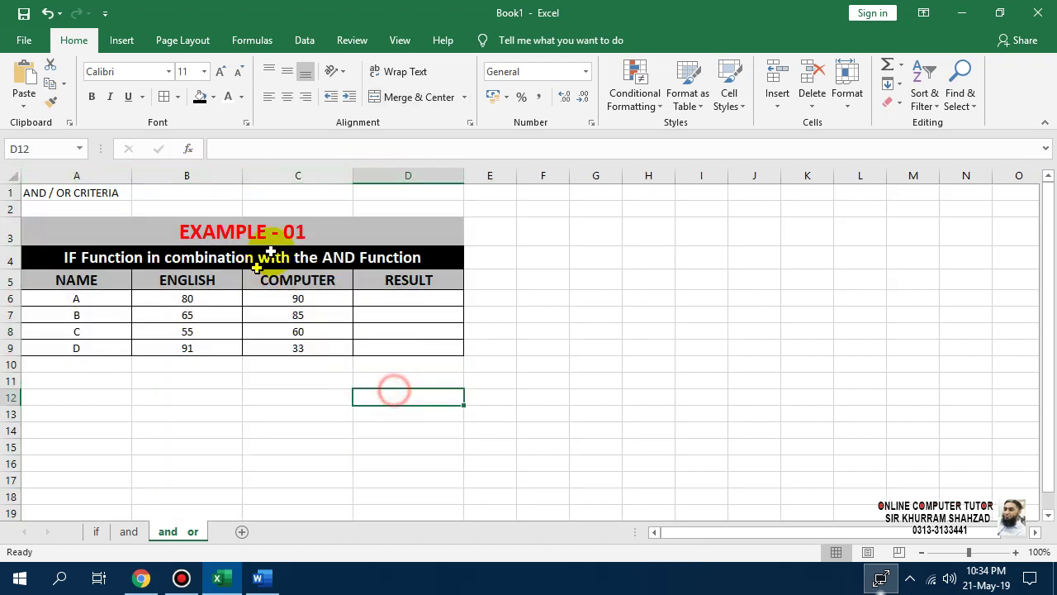
Begin an IF formula in D6 with the logical test AND(B6>=65,C6>=90)
left_click(394, 302)
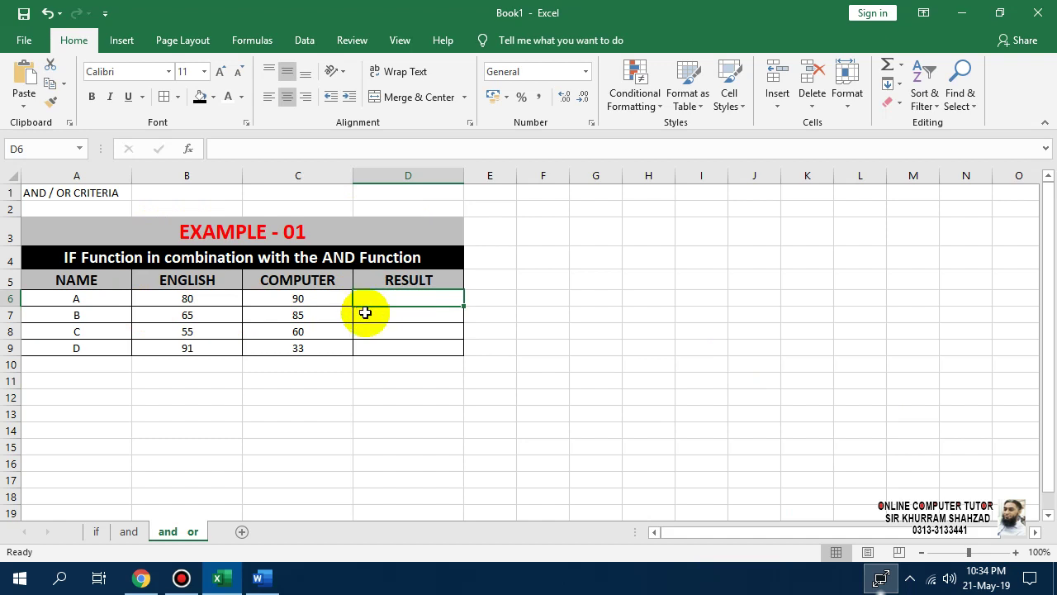
type("=")
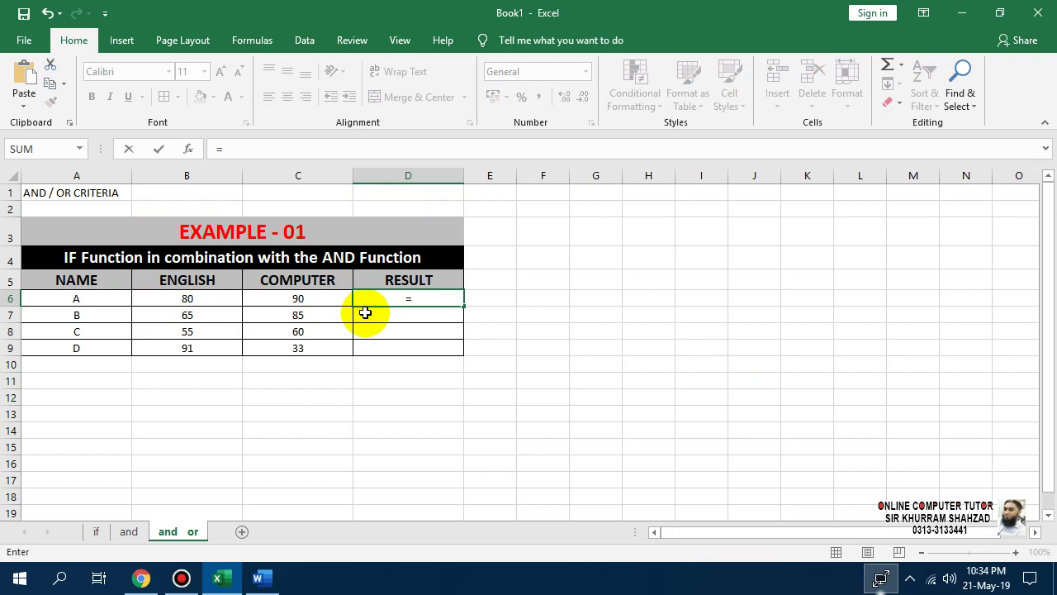
type("IF")
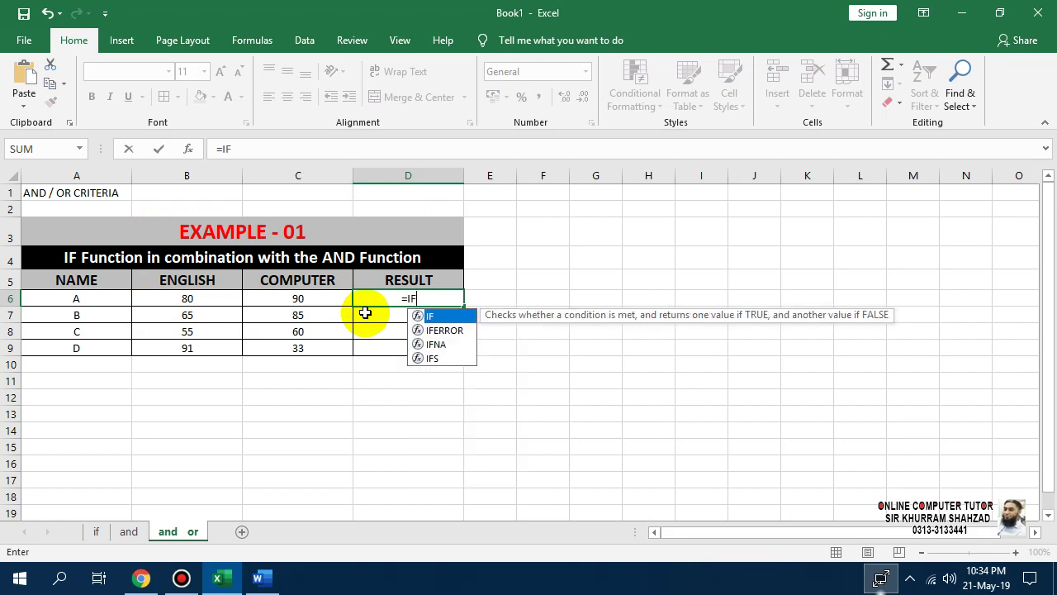
type("(AND")
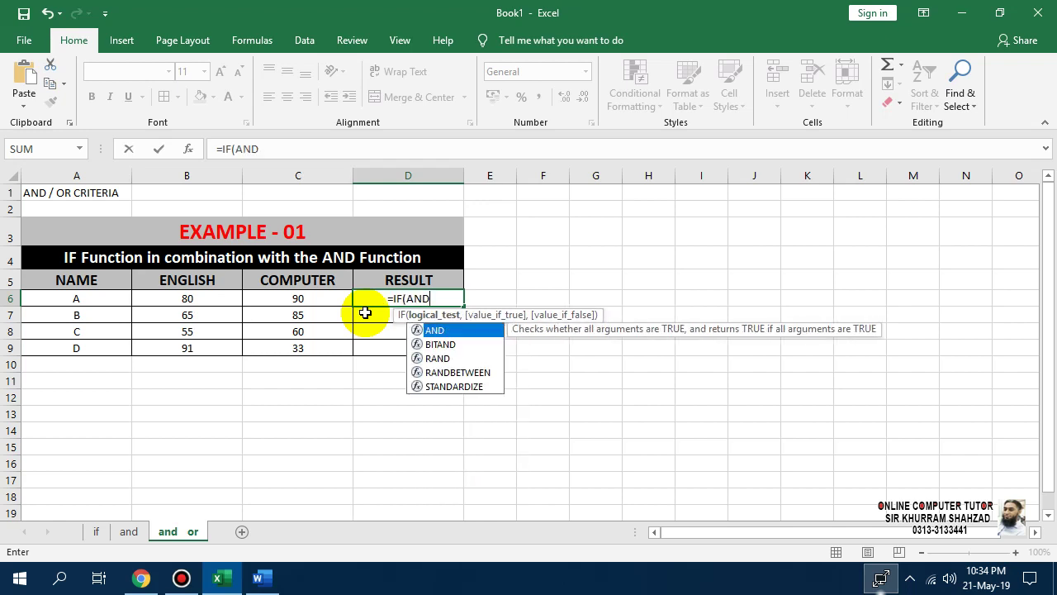
type("(")
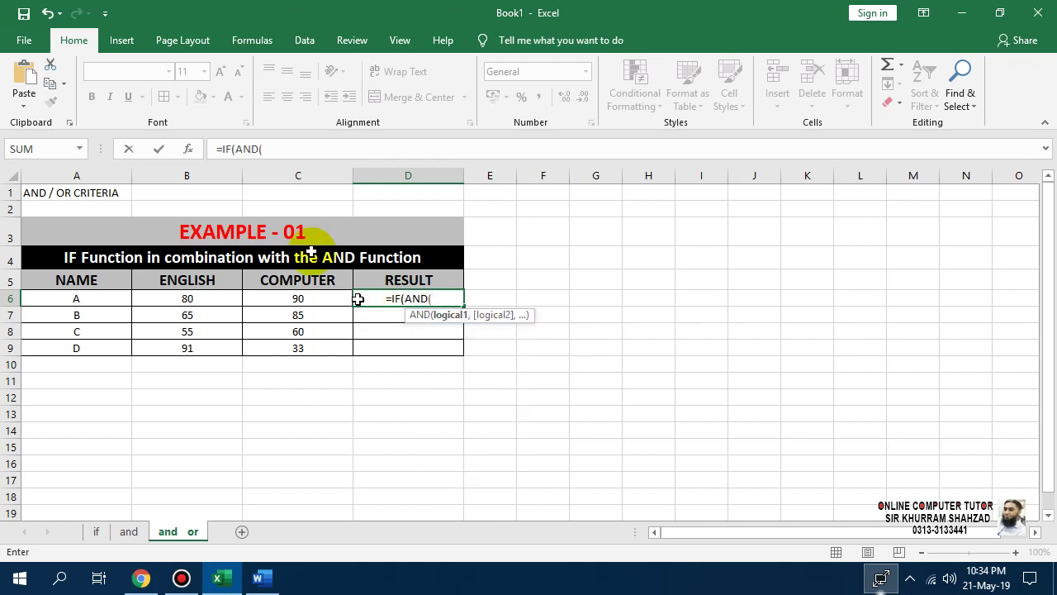
left_click(162, 298)
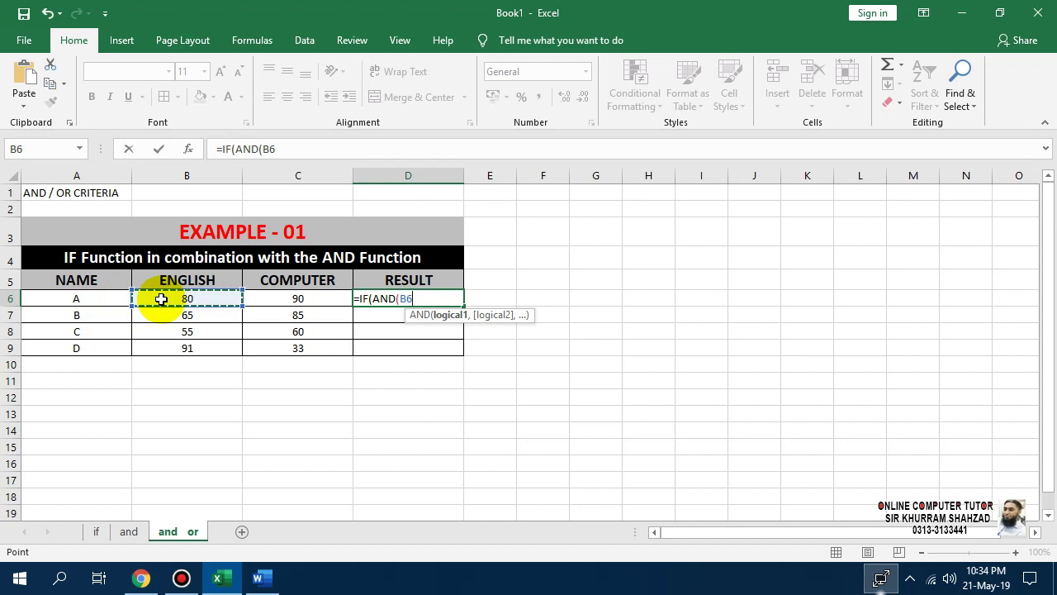
type(">=")
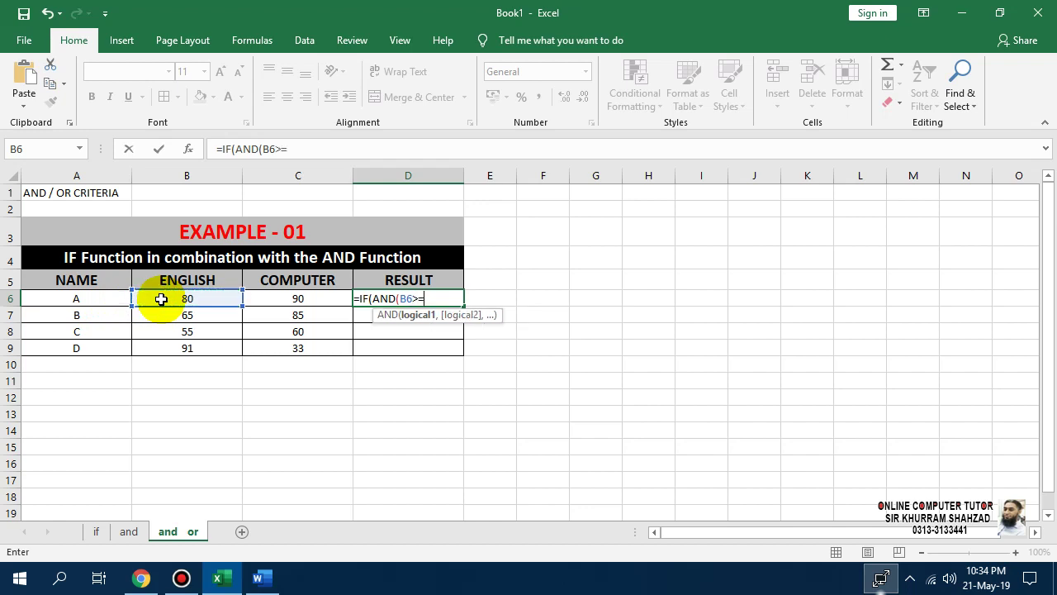
type("65,")
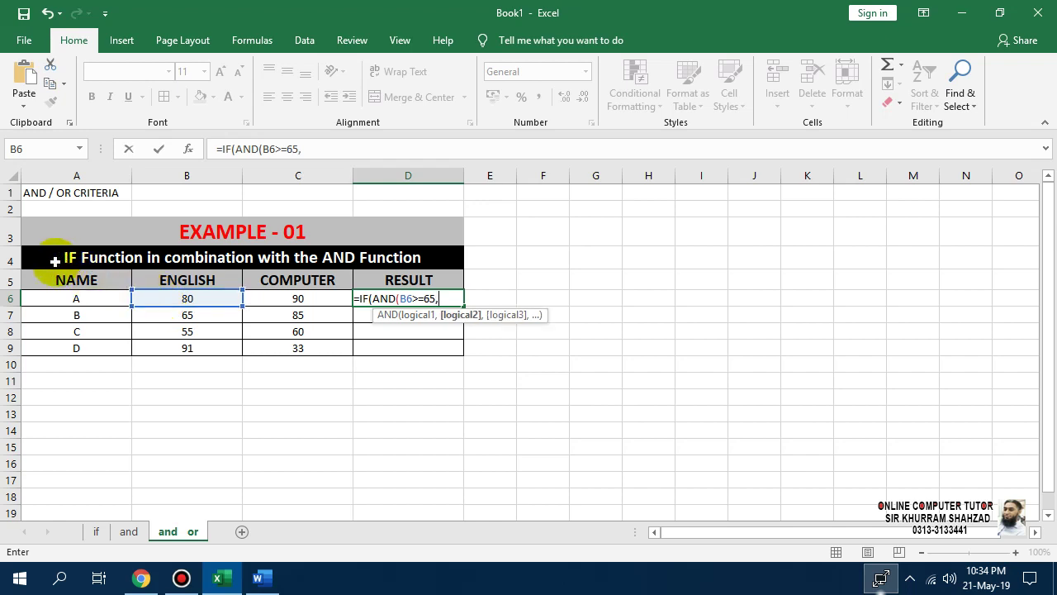
left_click(272, 297)
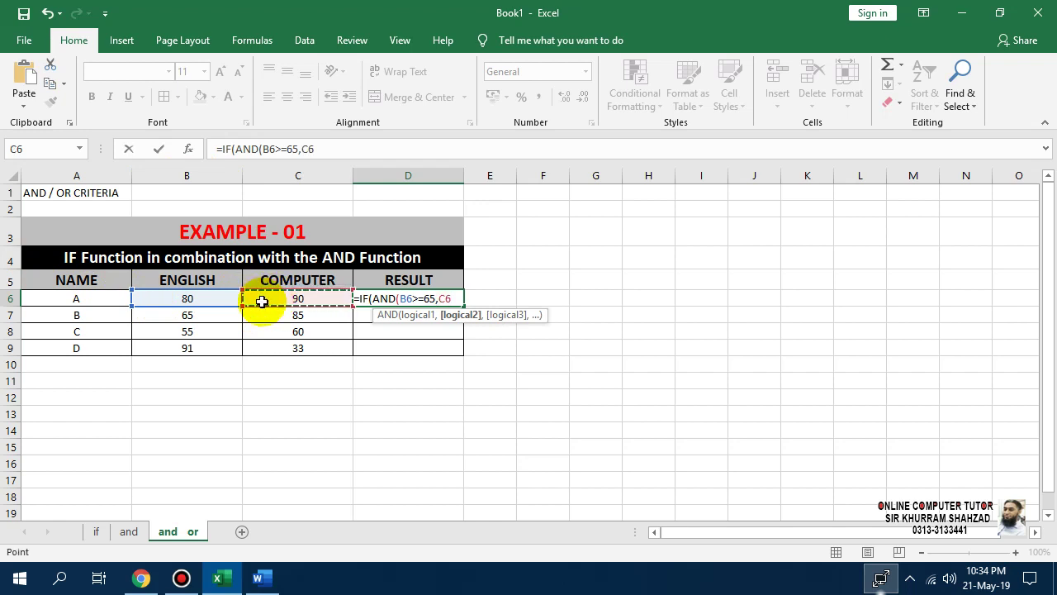
type(">=90")
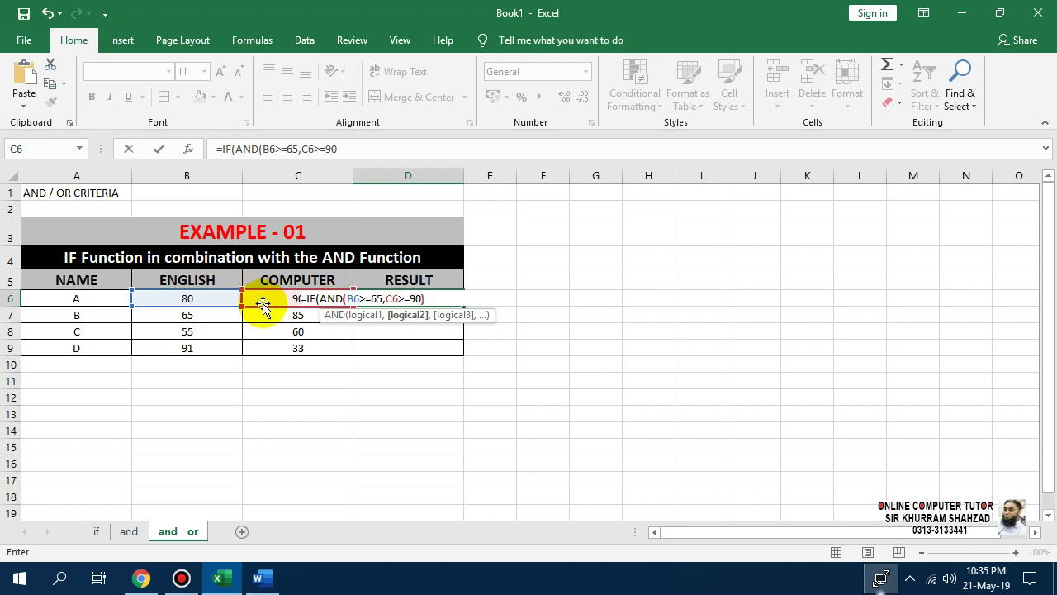
type("),")
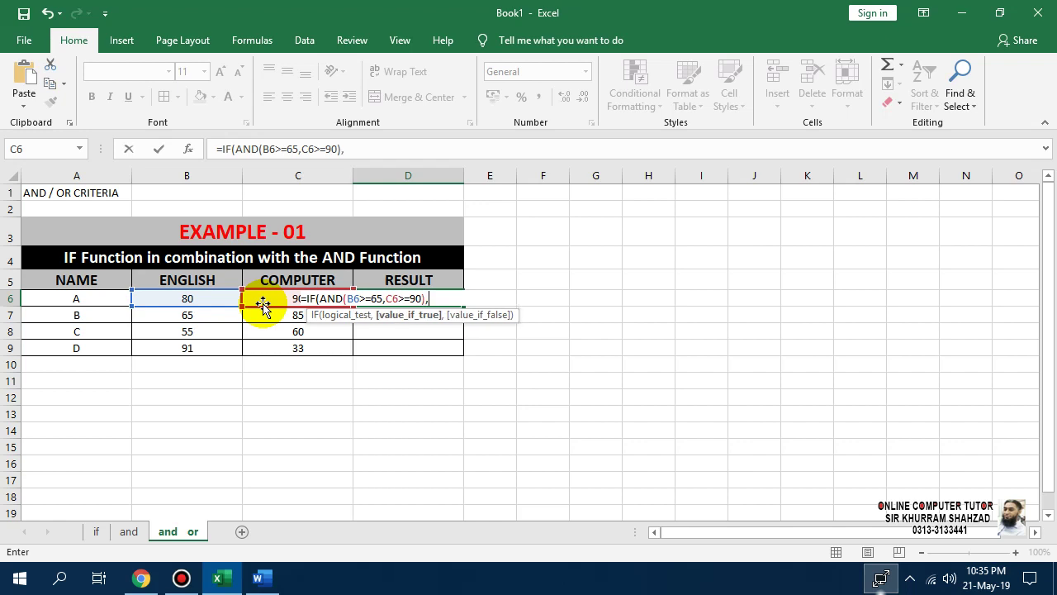
Complete the D6 formula with "PASS" as the true result and "FAIL" as the false result
type("\"PASS")
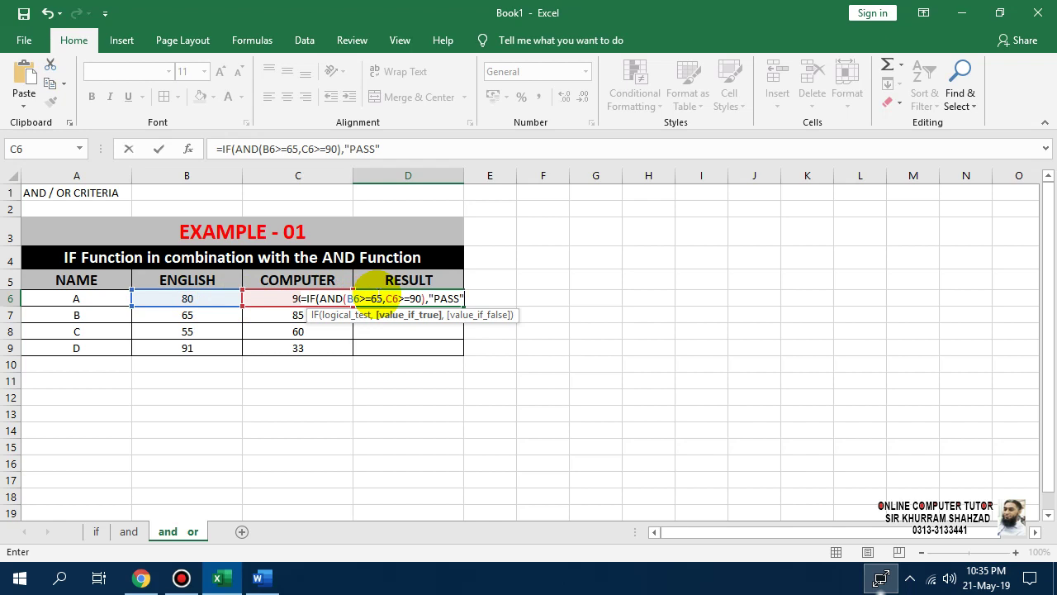
left_click(385, 297)
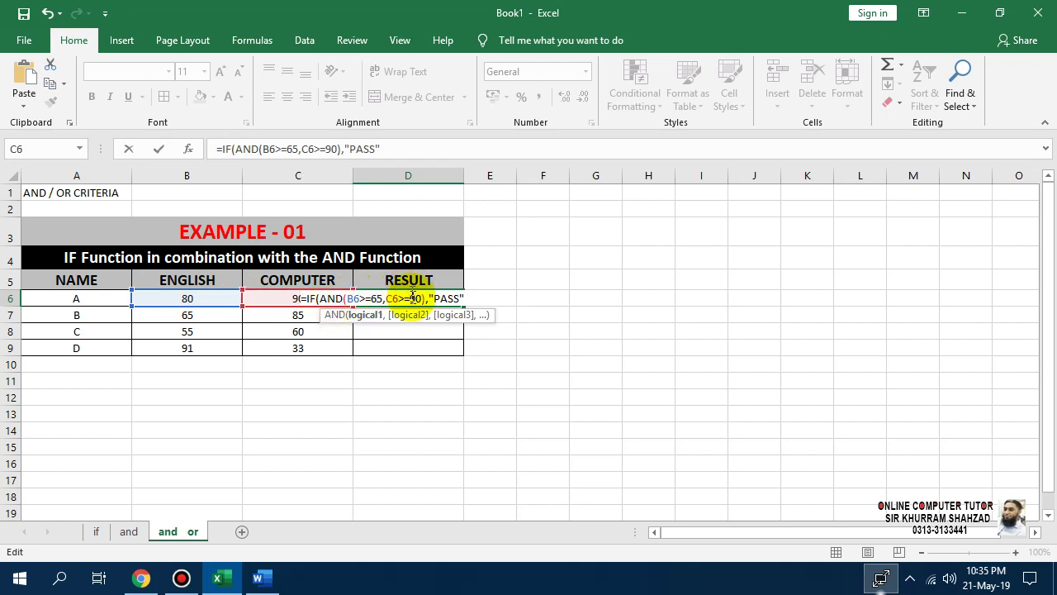
left_click(376, 298)
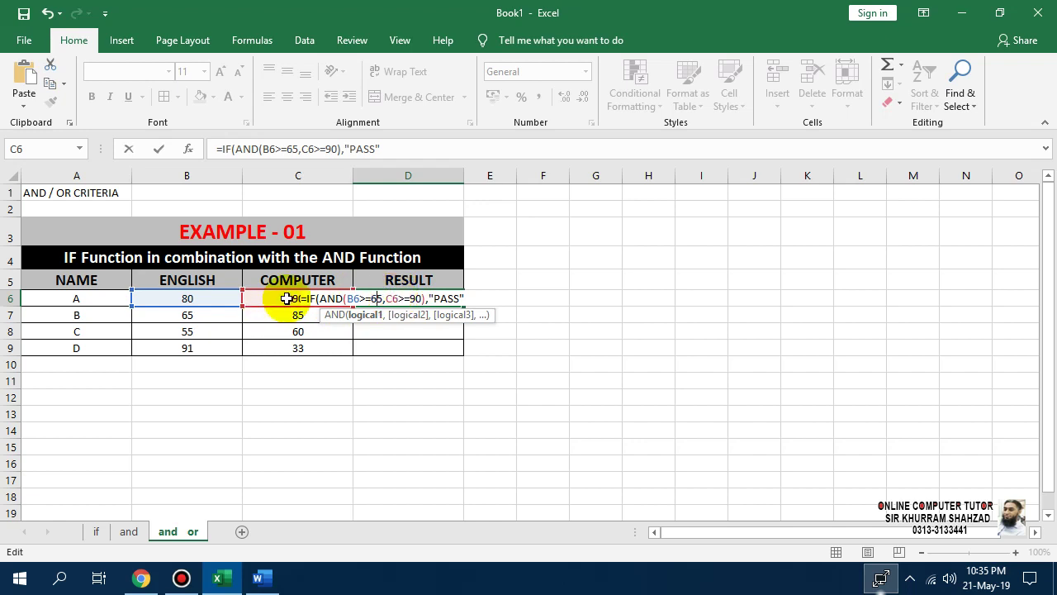
left_click(413, 298)
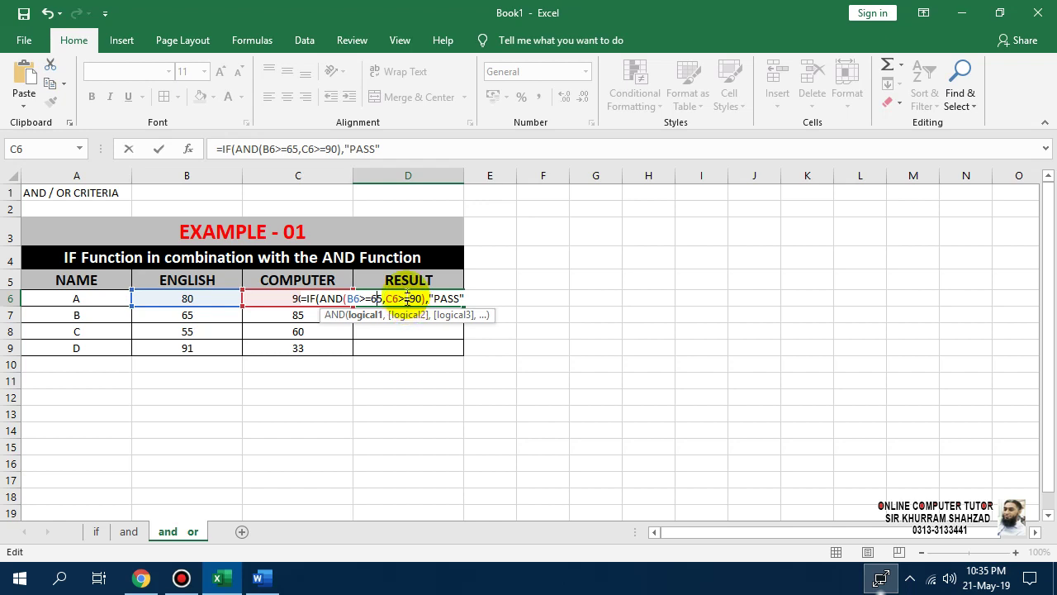
left_click(470, 299)
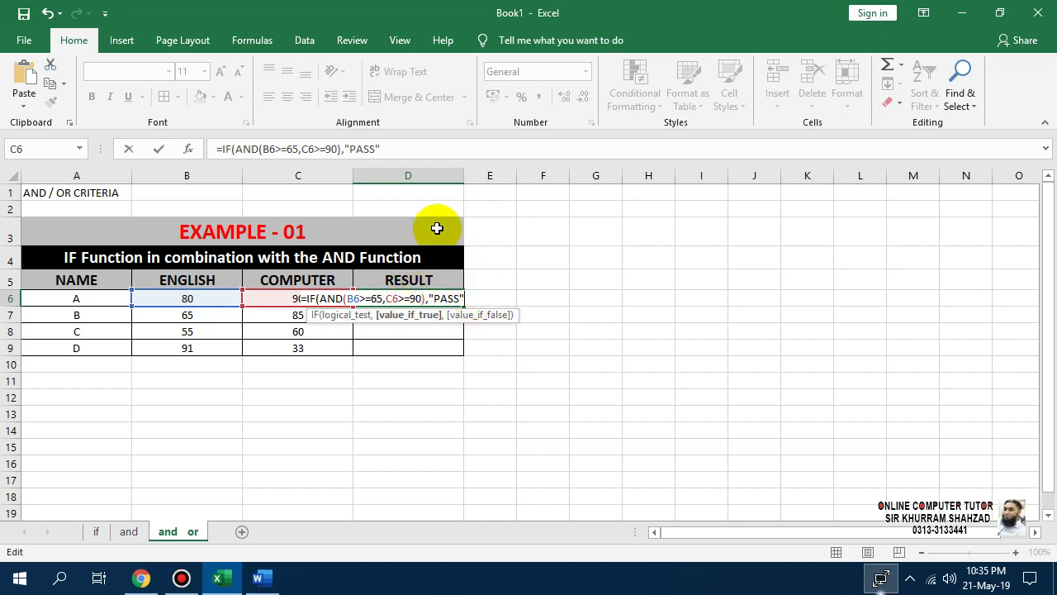
type(",FA")
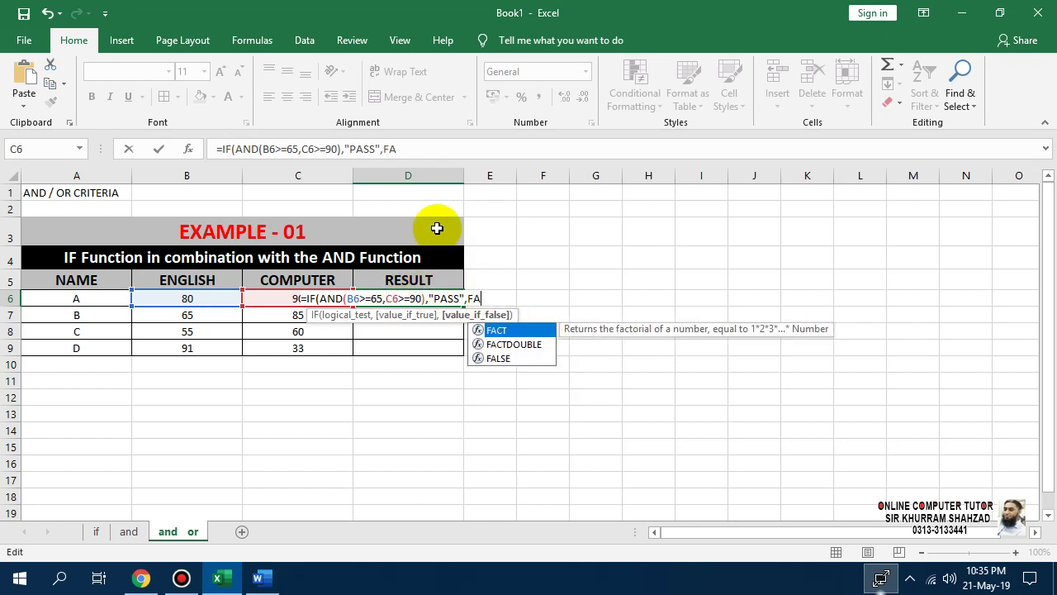
key("BackSpace")
key("BackSpace")
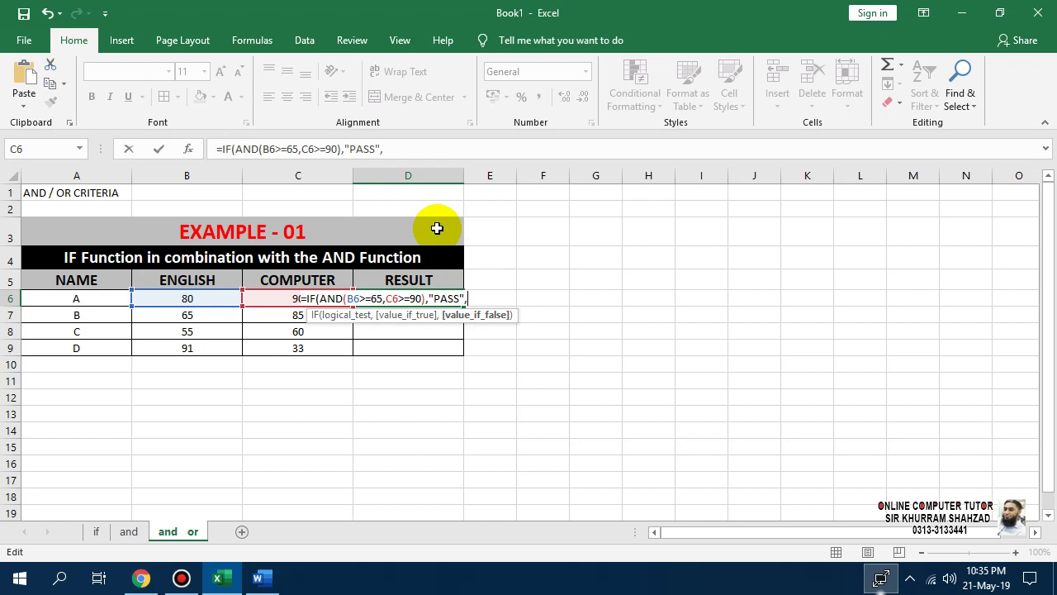
type("\"FAIL\")")
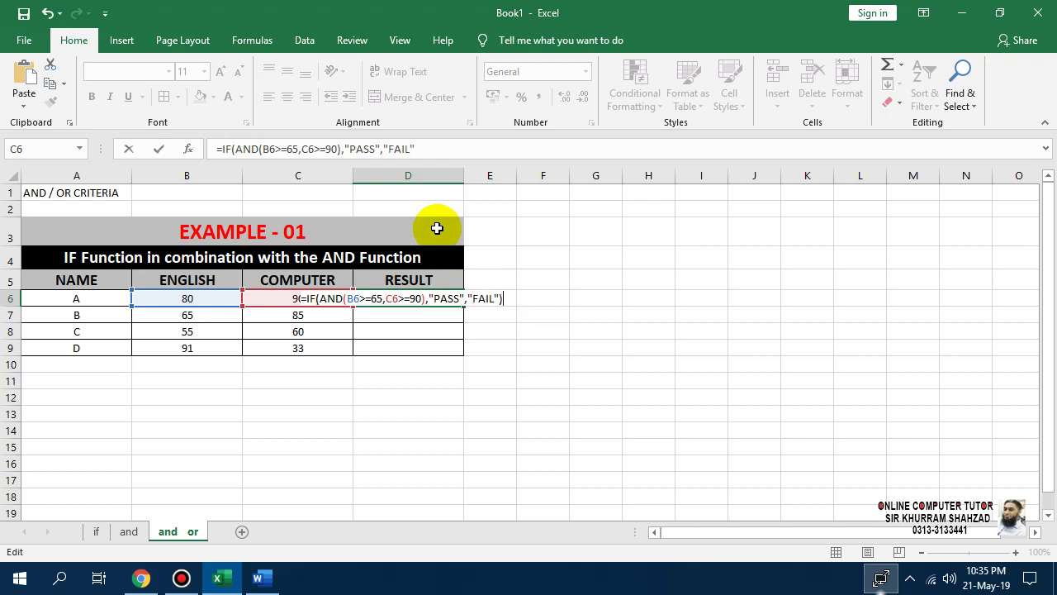
key("Return")
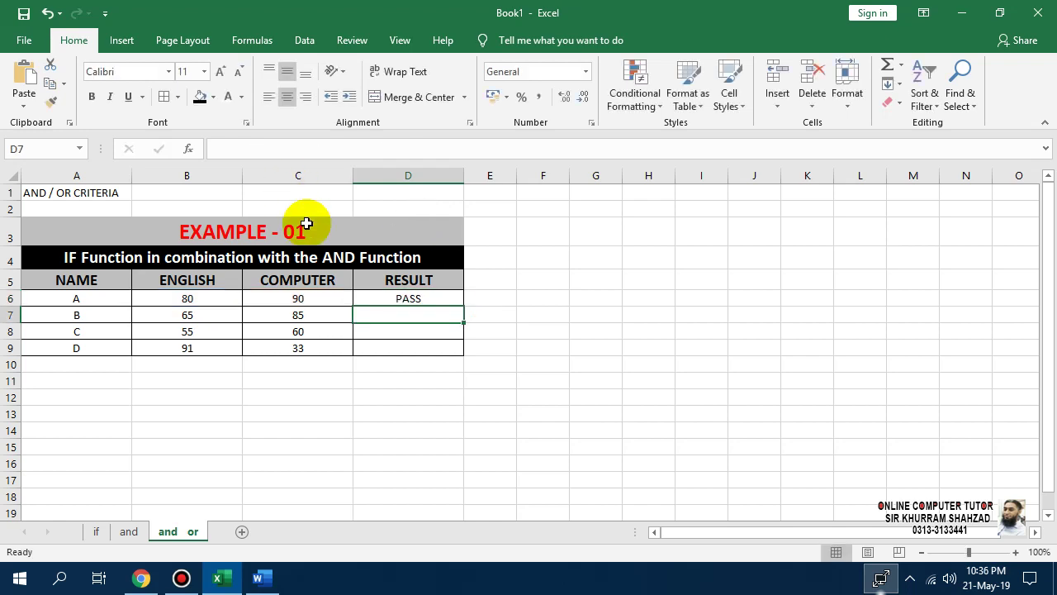
Insert a blank row above the NAME, ENGLISH, COMPUTER and RESULT header row
left_click(411, 298)
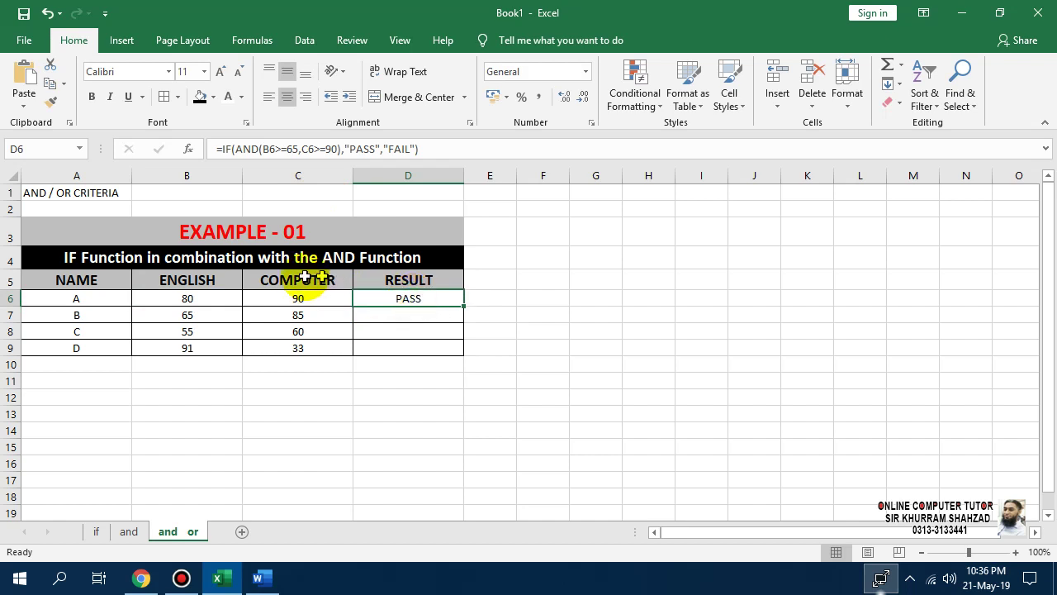
left_click(11, 281)
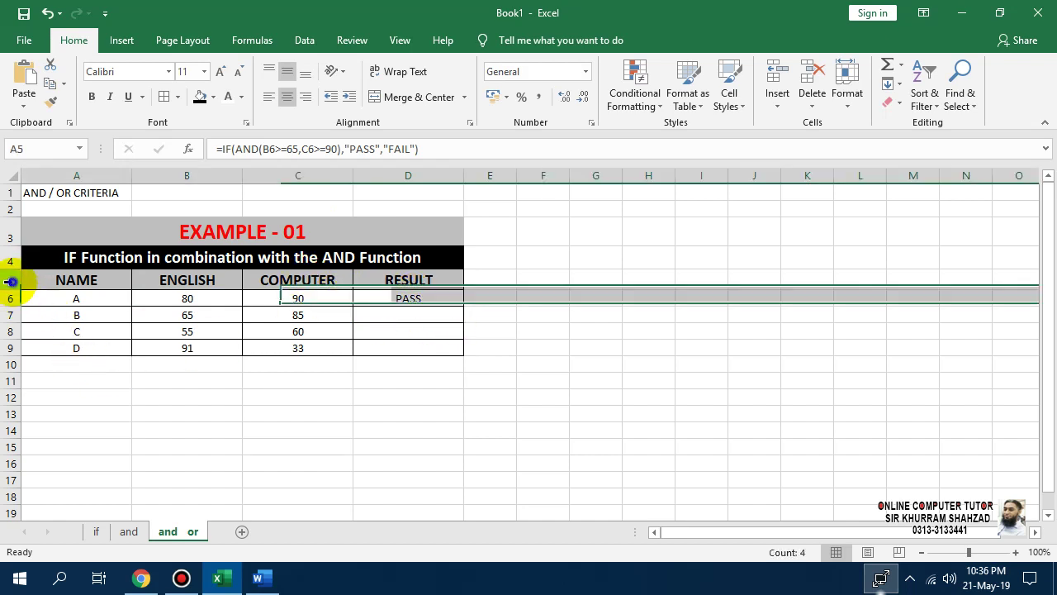
right_click(12, 282)
left_click(76, 402)
left_click(368, 451)
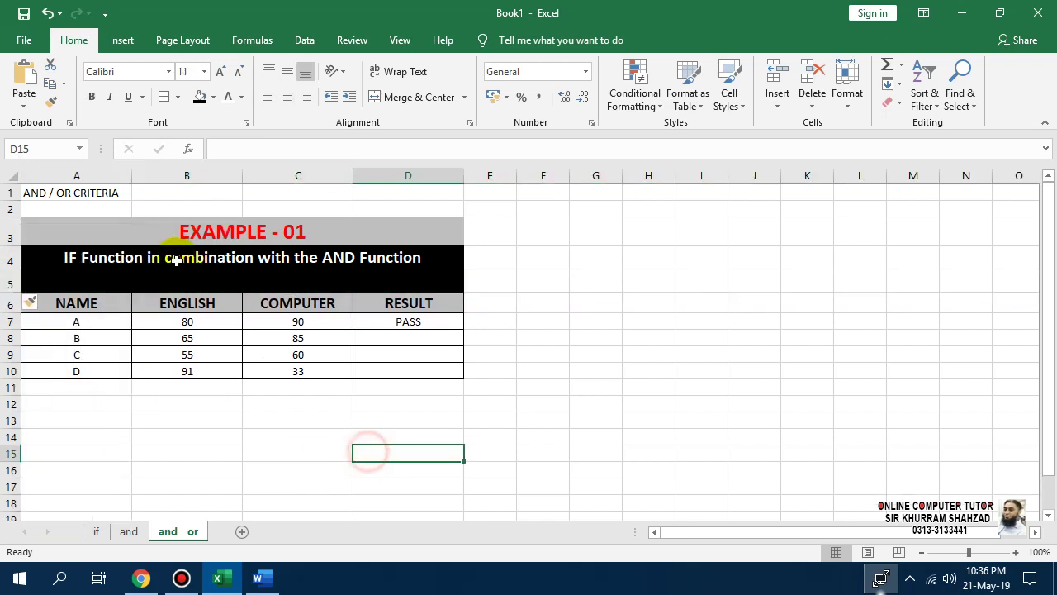
Enter the criteria >=65 in B5 above ENGLISH and >=90 in C5 above COMPUTER
left_click(194, 280)
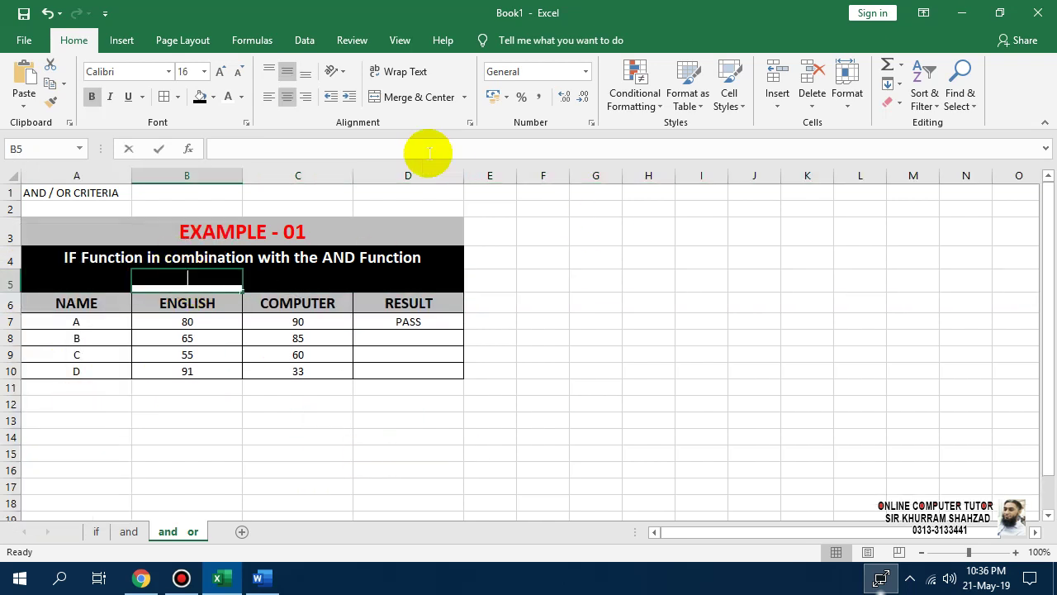
type(">=")
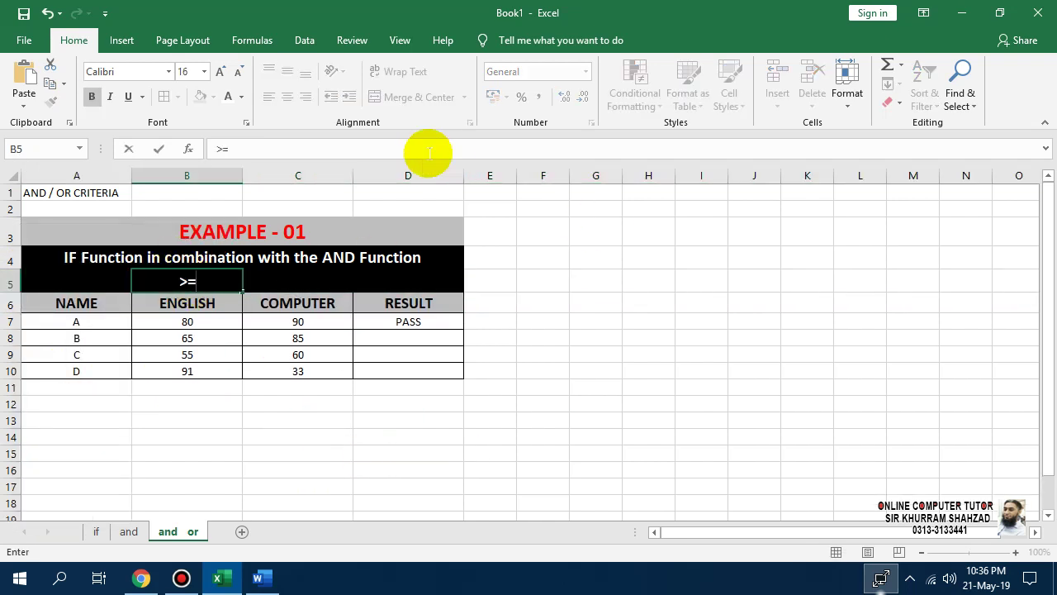
type("65")
key("Tab")
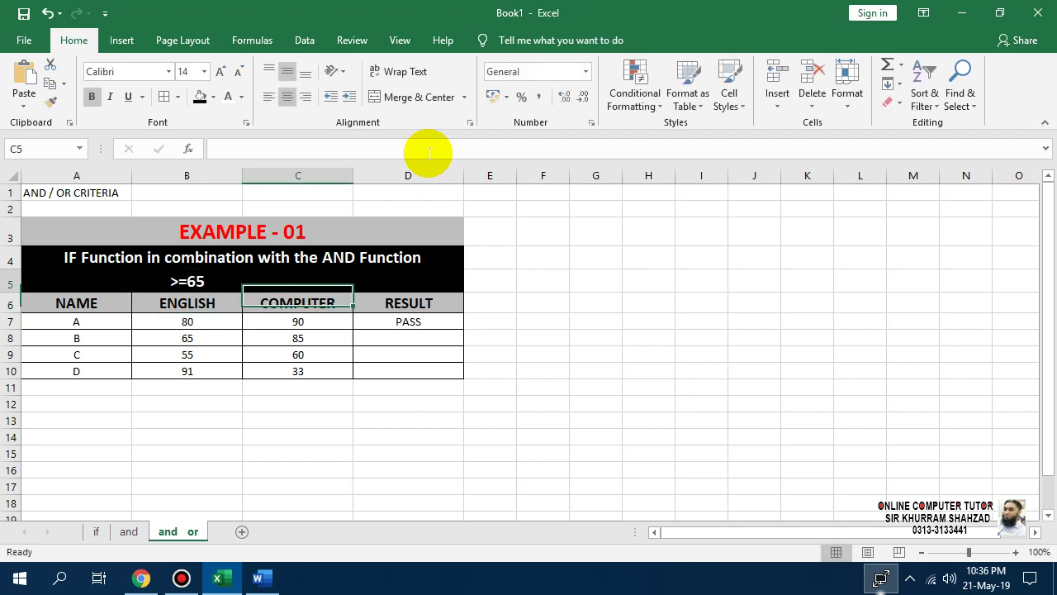
type(">=")
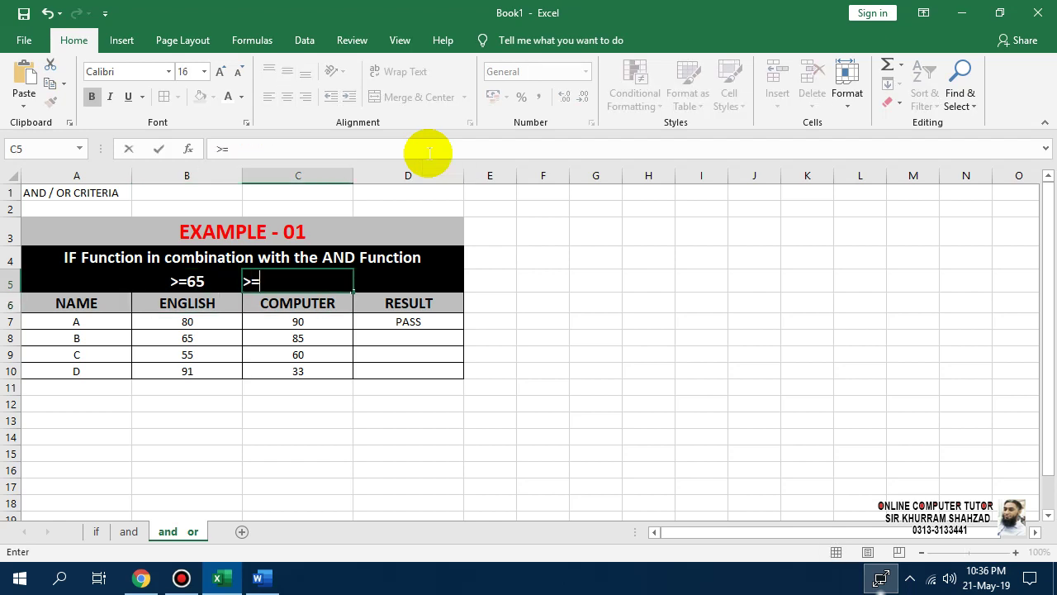
type("90")
key("Return")
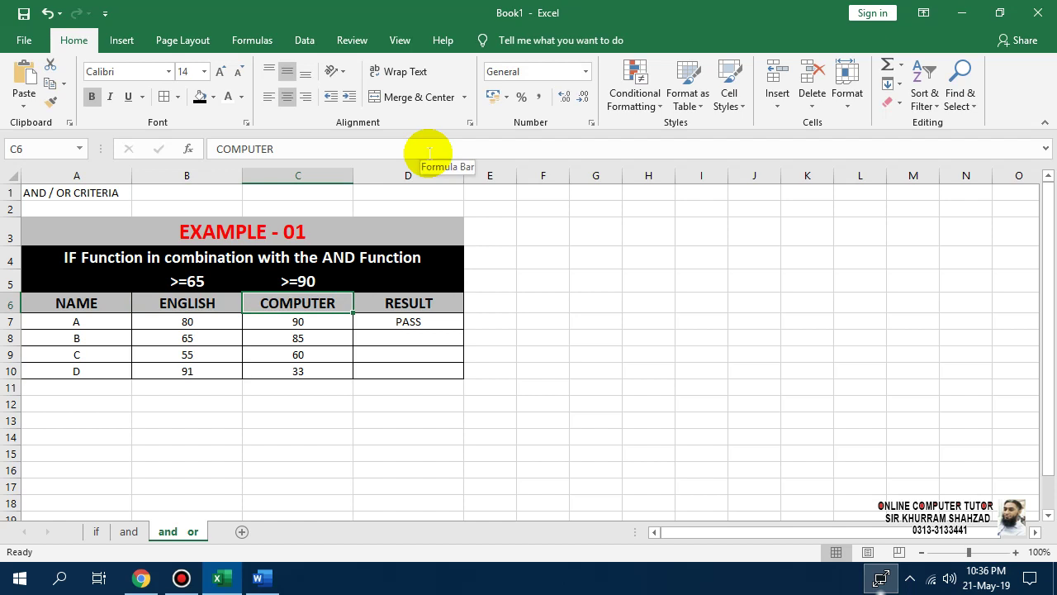
Review the formula in D7 and compare student A's English and Computer marks with the criteria in row 5
double_click(446, 324)
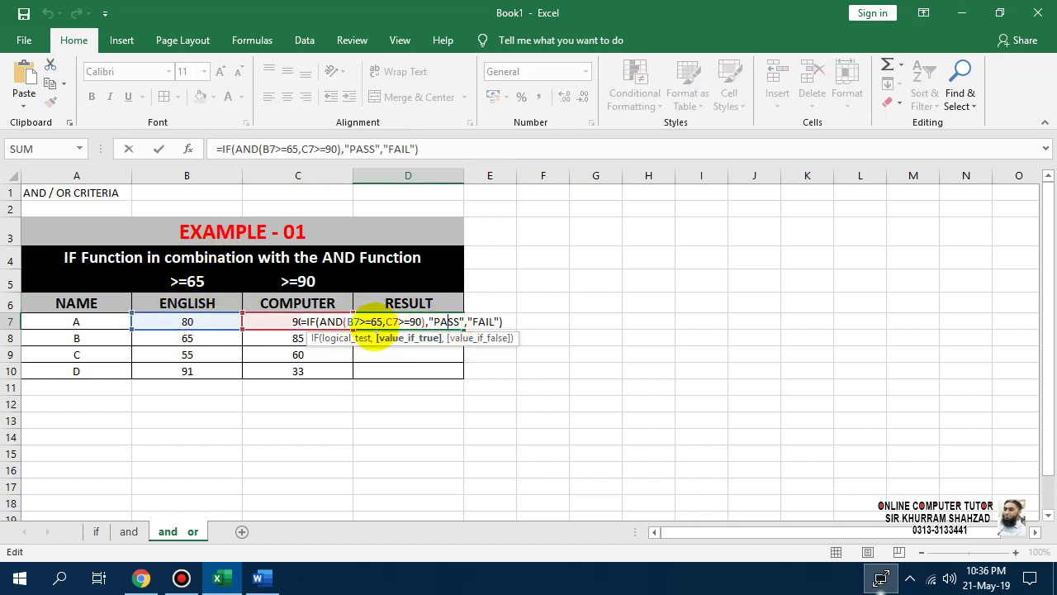
key("ctrl+Return")
left_click(198, 321)
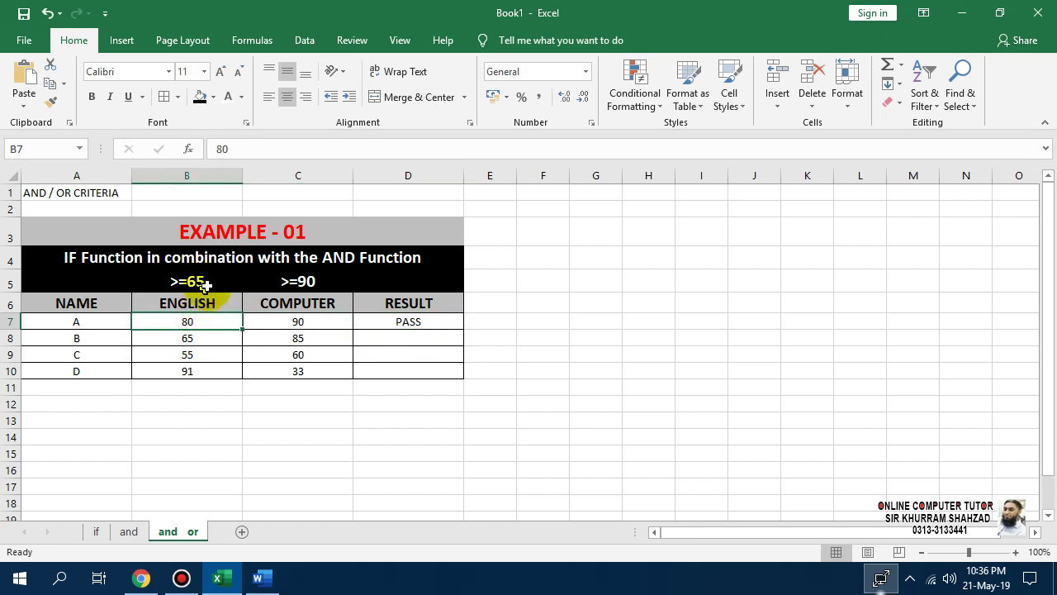
left_click(298, 317)
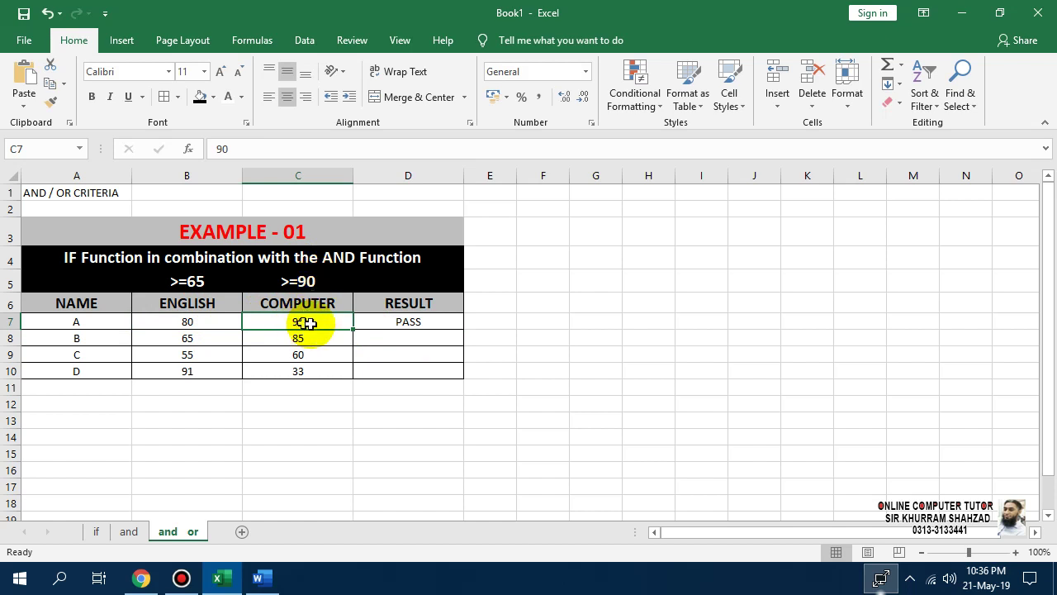
left_click(203, 320)
left_click(283, 322)
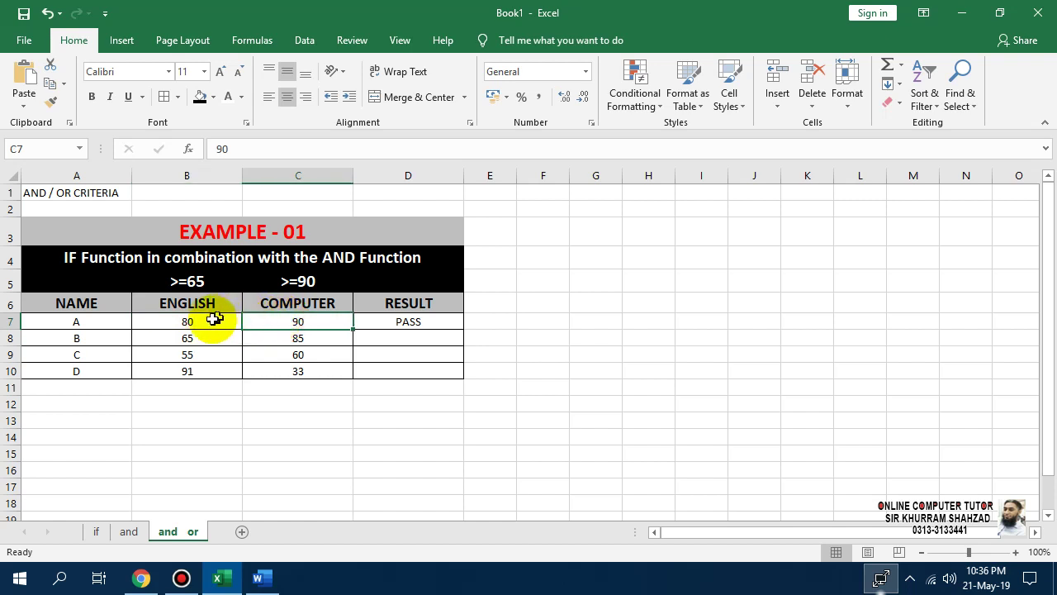
left_click(207, 321)
left_click(260, 321)
left_click(233, 319)
left_click(266, 319)
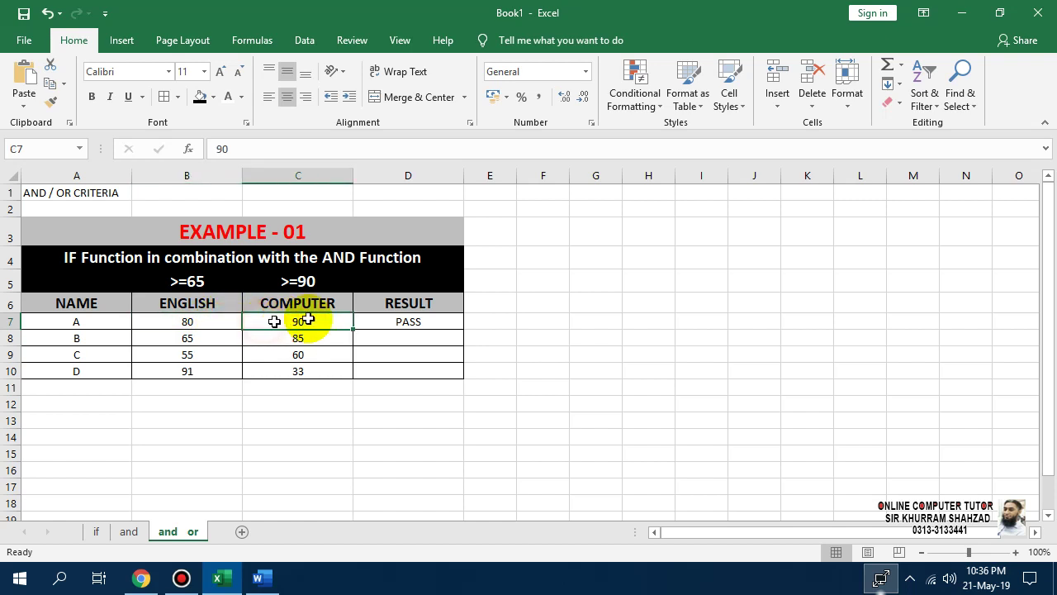
left_click(381, 320)
left_click(322, 324)
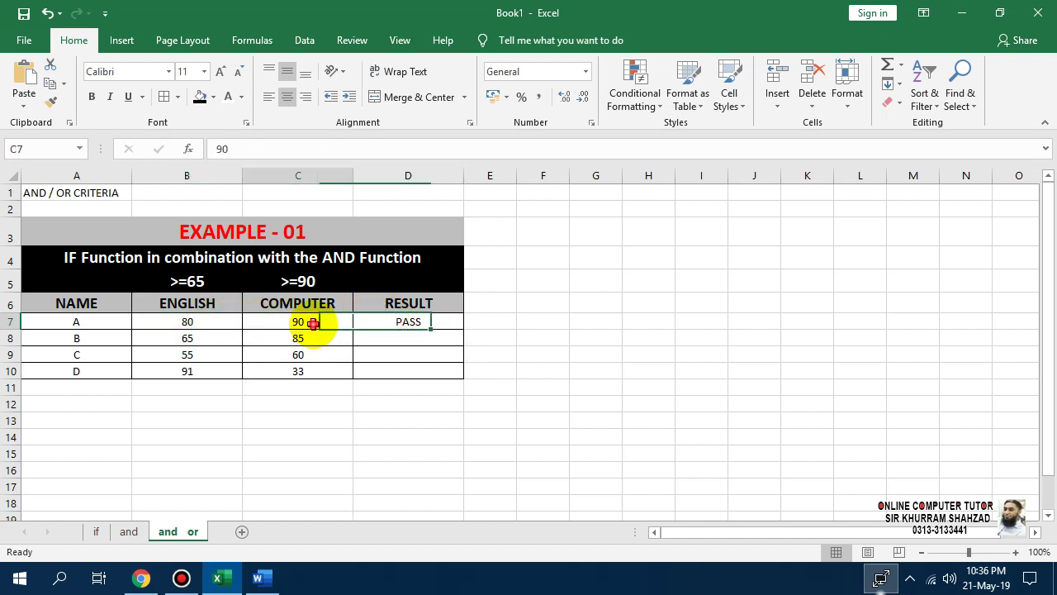
left_click(190, 323)
left_click(289, 334)
left_click(297, 279)
left_click(170, 279)
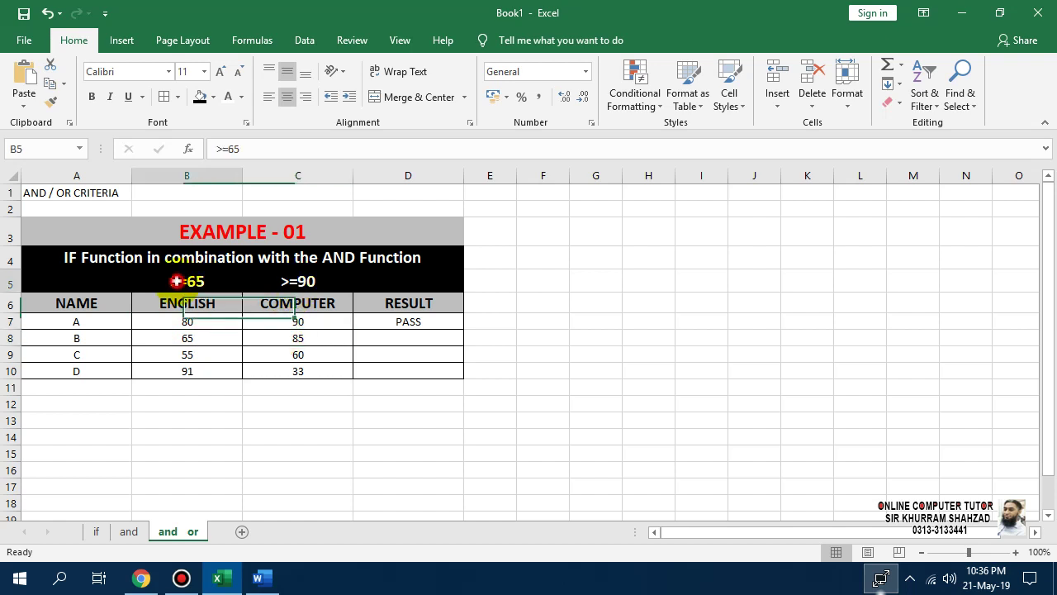
Fill the D7 IF/AND formula down through D10 for the remaining students
left_click(289, 324)
left_click(206, 323)
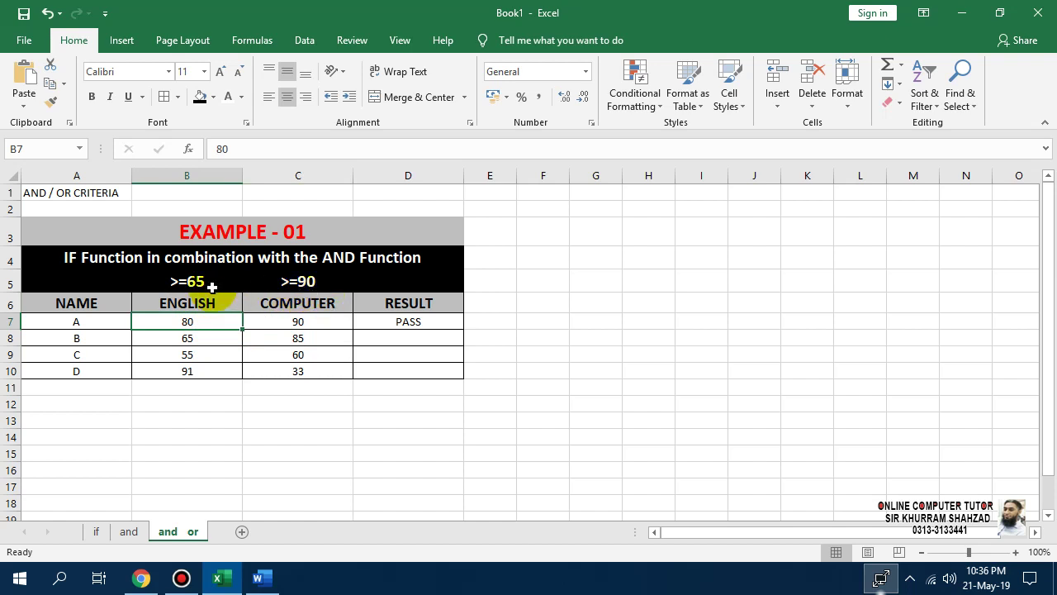
left_click(431, 325)
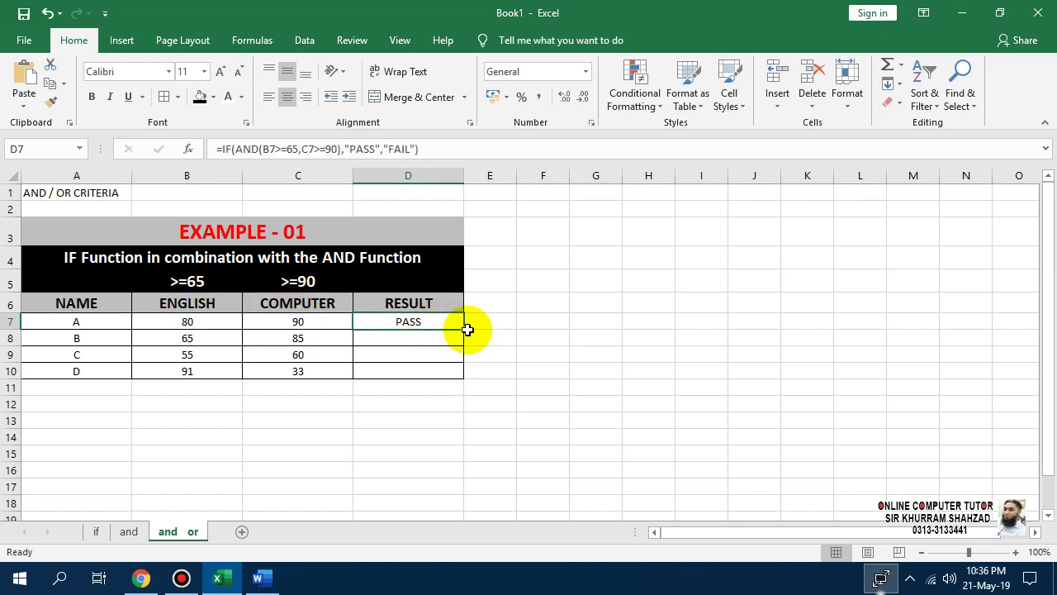
left_click_drag(467, 331, 469, 342)
left_click_drag(471, 354, 473, 375)
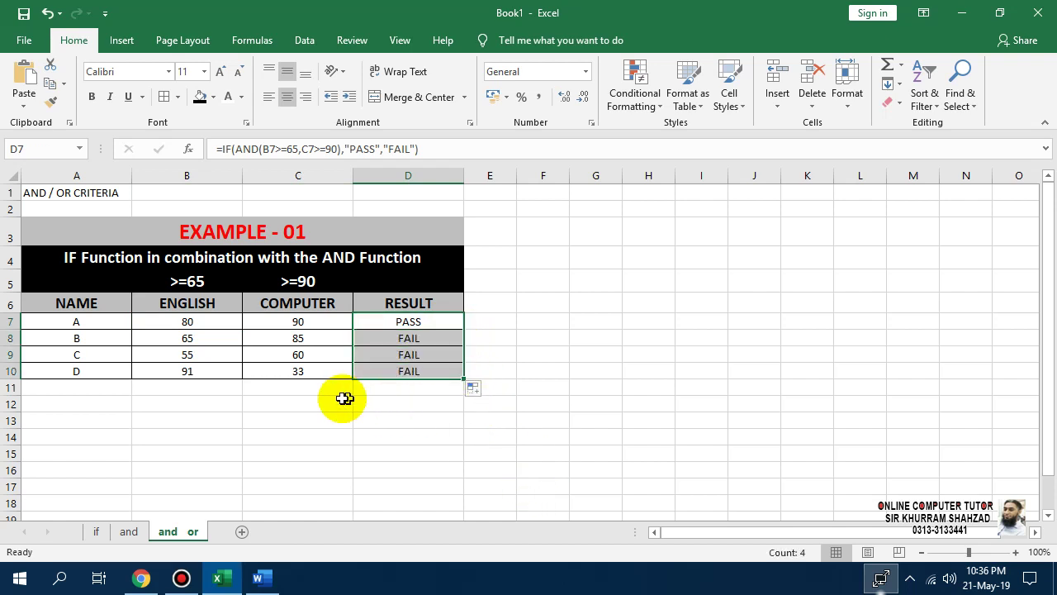
Examine the D8 formula and compare the English and Computer marks of students B, C and D with the row 5 criteria
left_click(214, 339)
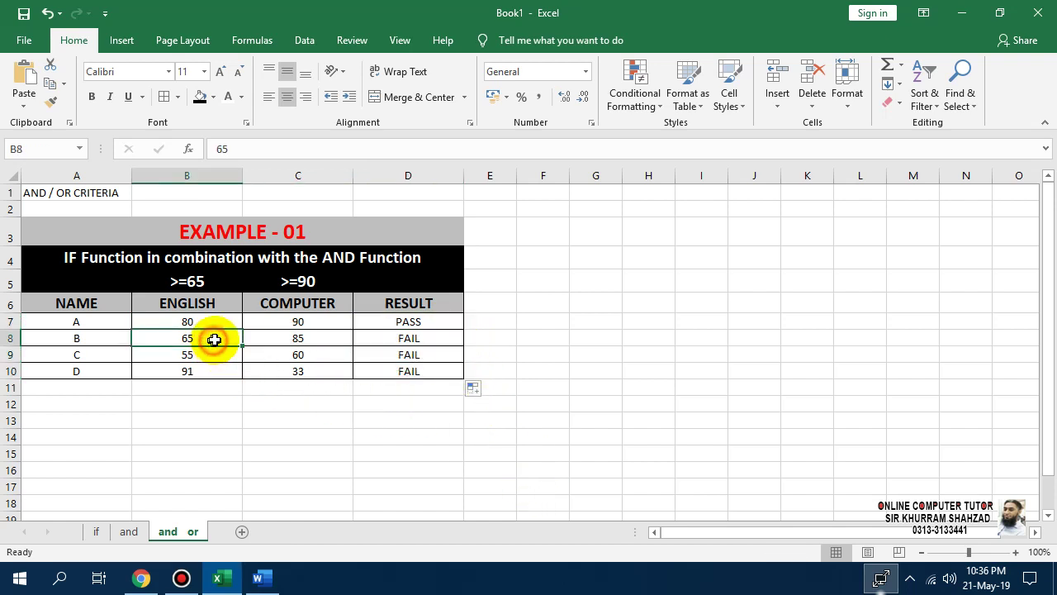
left_click(396, 338)
key("F2")
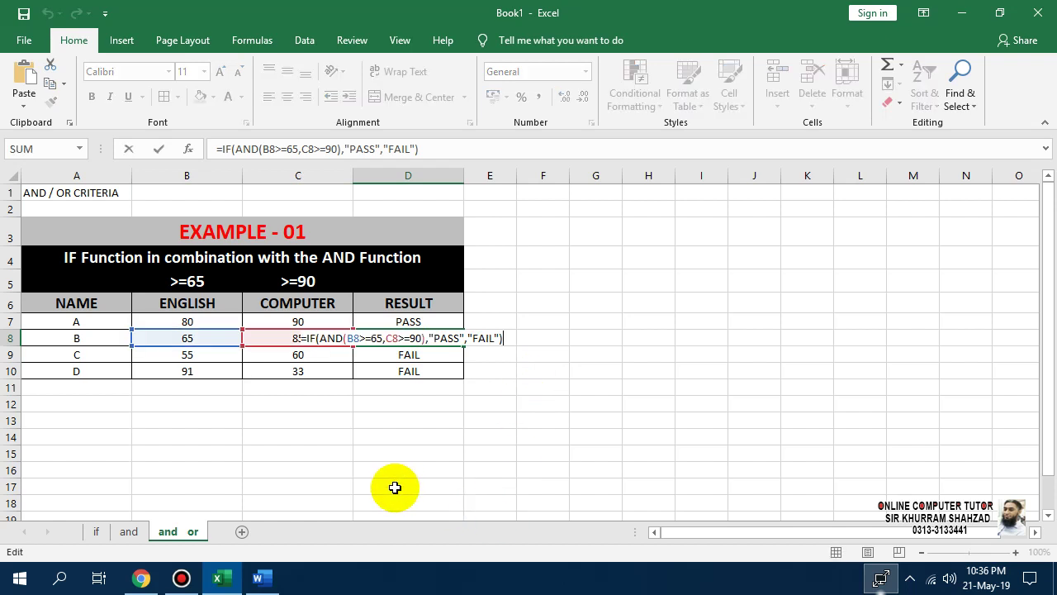
key("Escape")
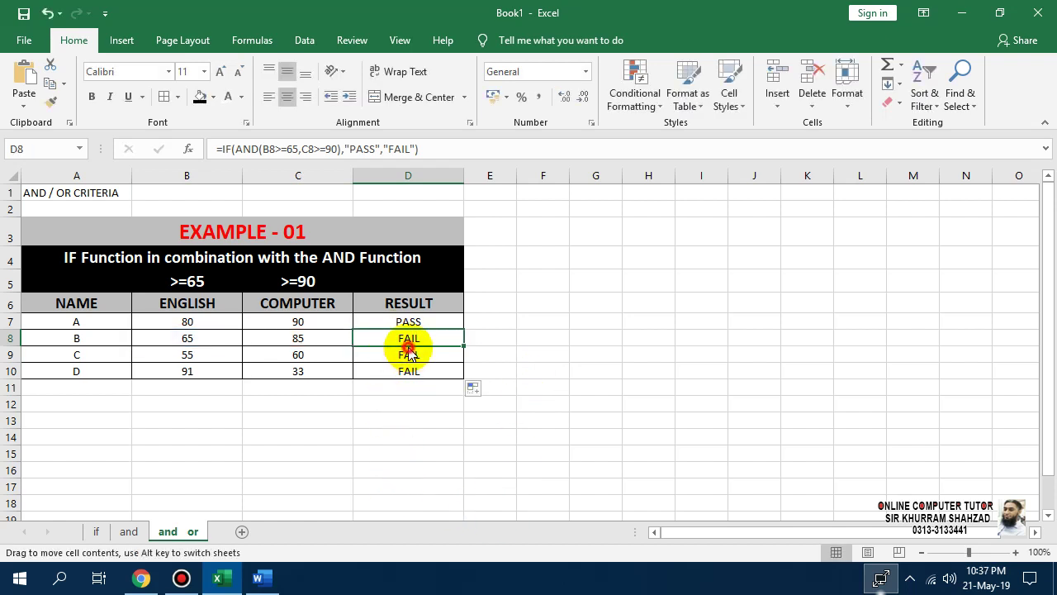
left_click(204, 338)
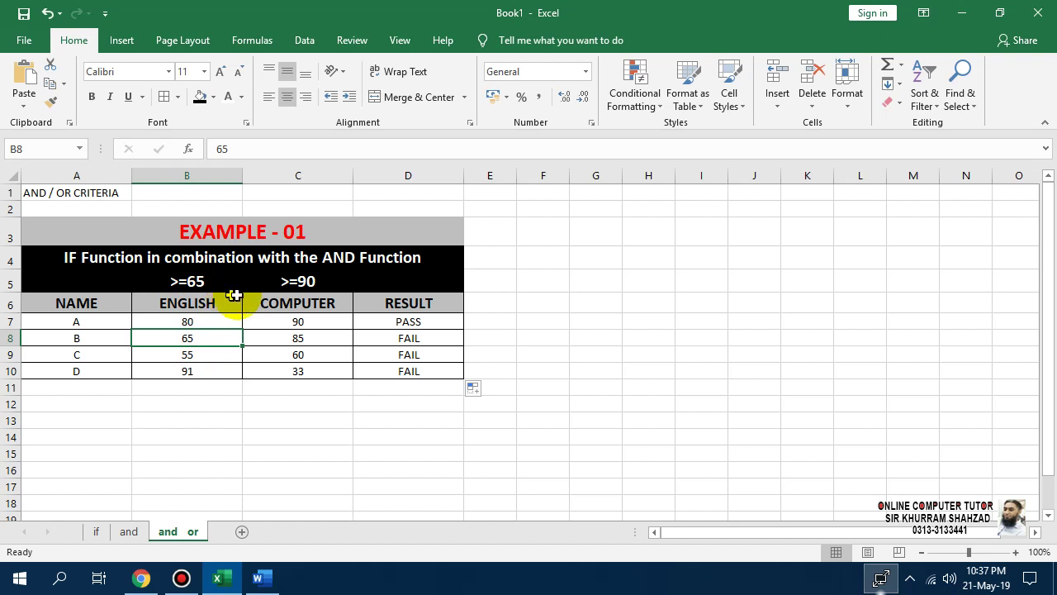
left_click(309, 341)
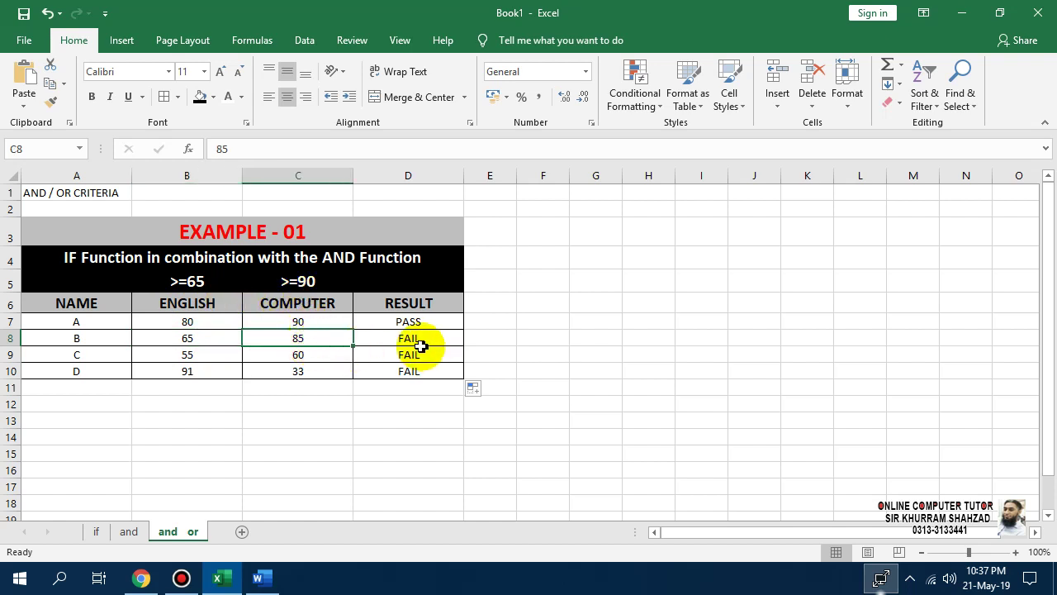
left_click(211, 360)
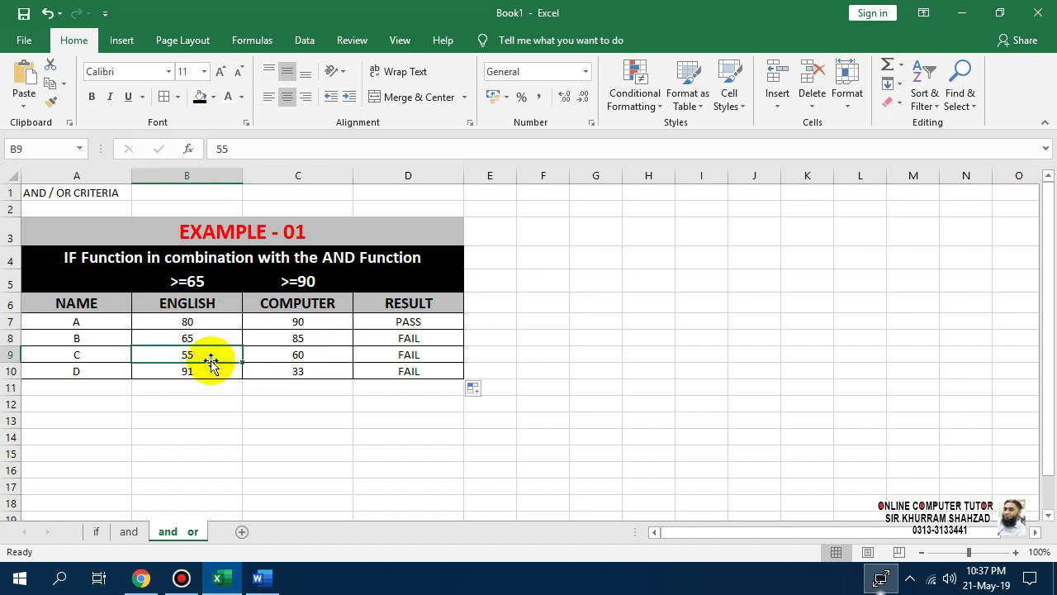
left_click(326, 355)
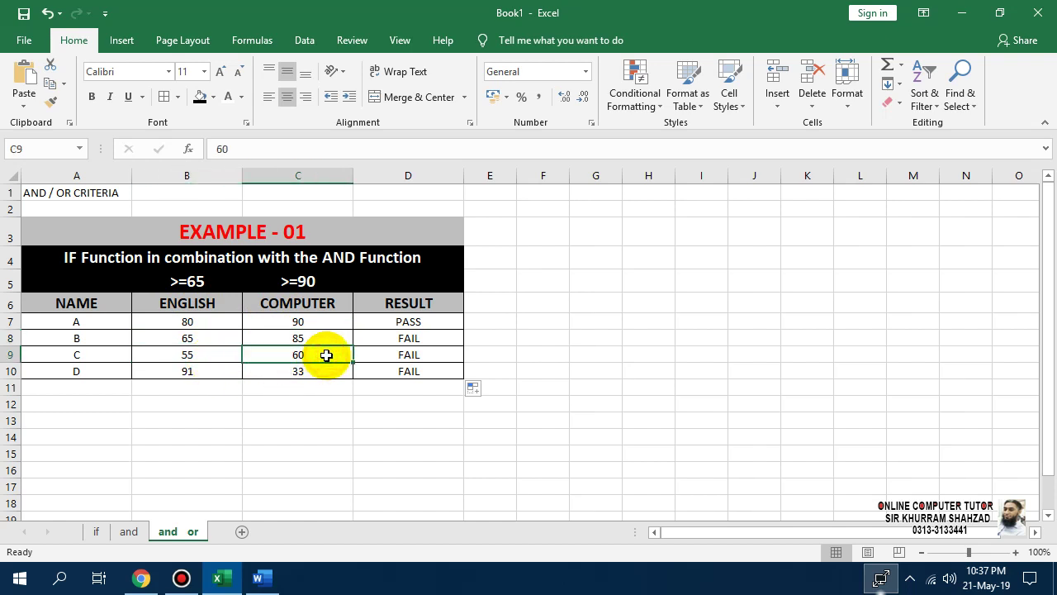
left_click(212, 369)
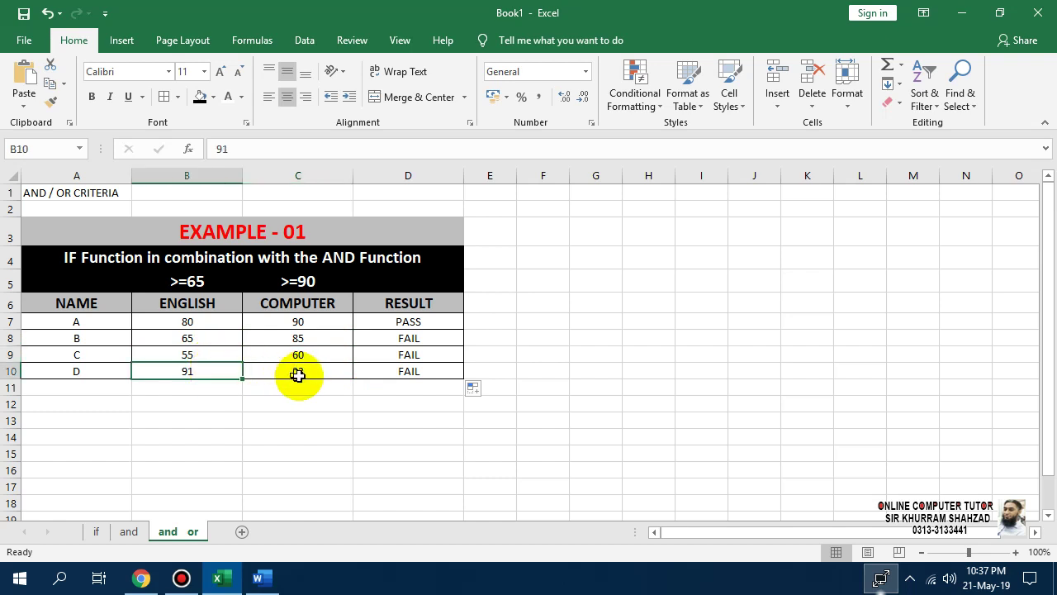
left_click(299, 375)
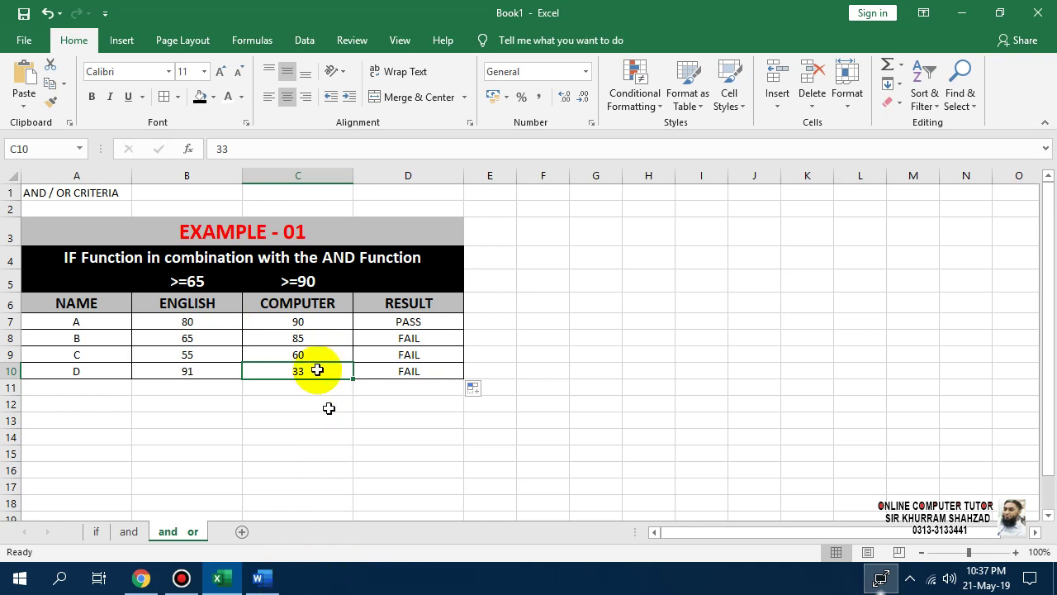
Review student A's Computer mark and the true and false results in the D7 formula
double_click(315, 323)
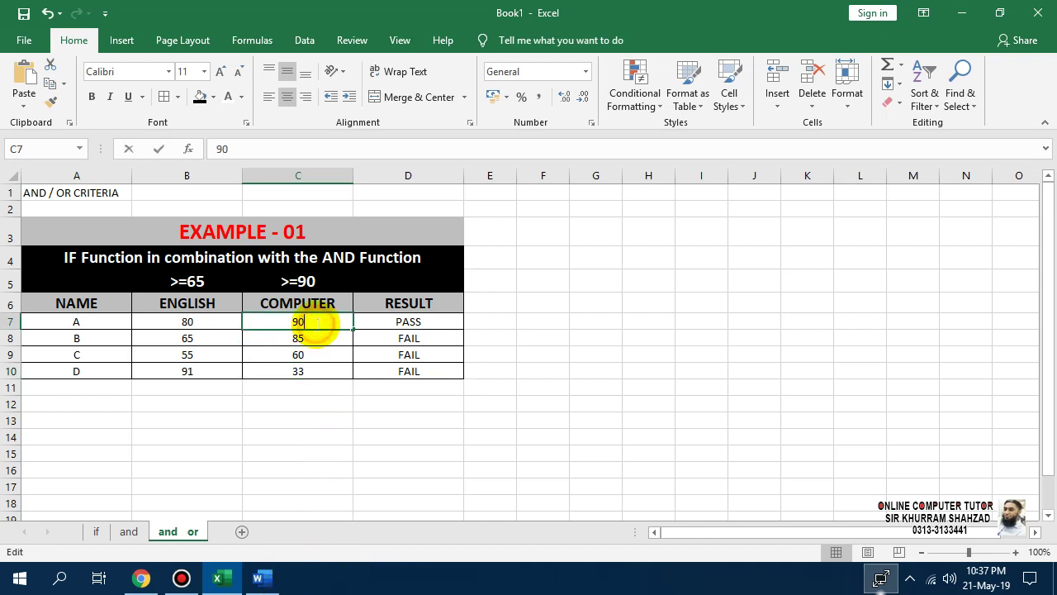
double_click(438, 326)
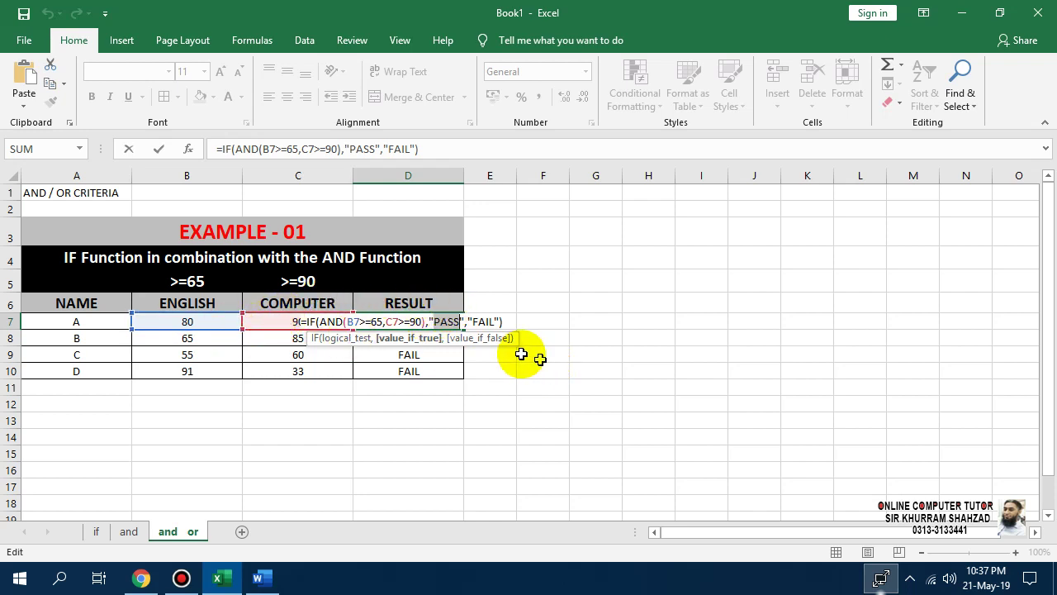
left_click(490, 320)
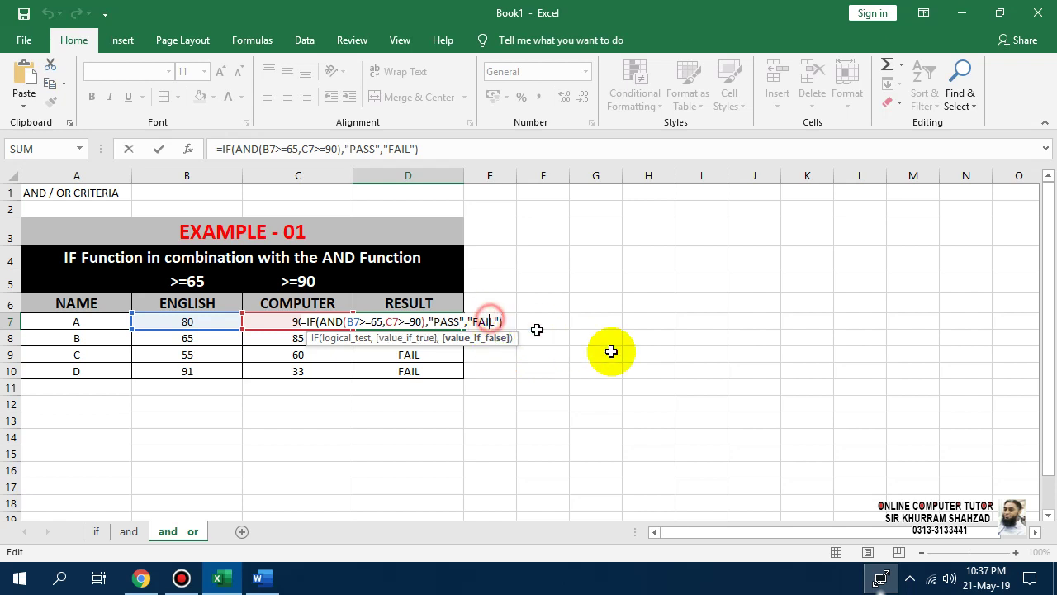
key("ctrl+Return")
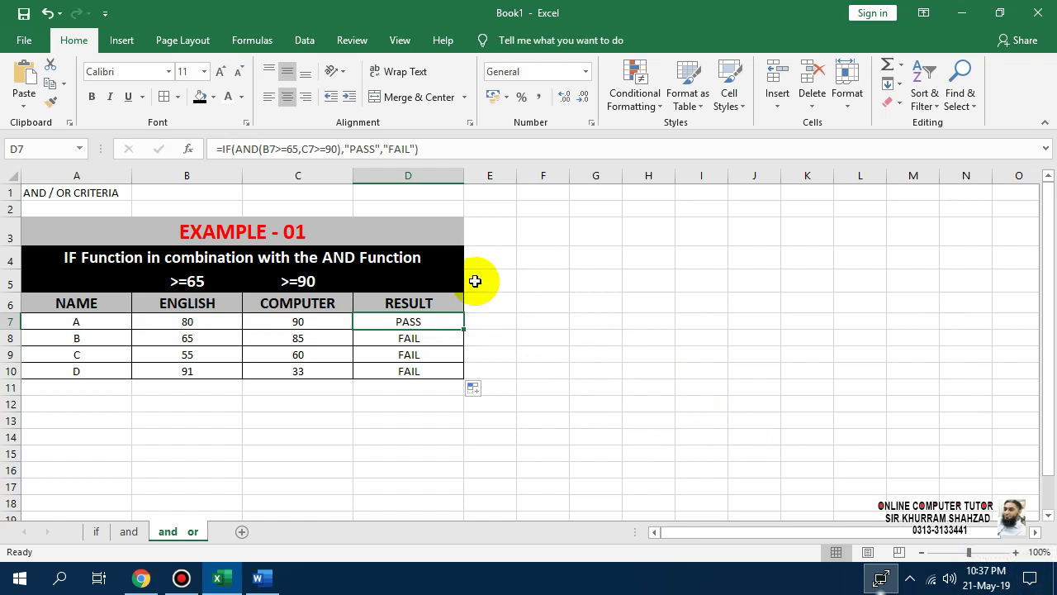
Copy the whole EXAMPLE - 01 table in A3:D10
left_click_drag(393, 237, 372, 368)
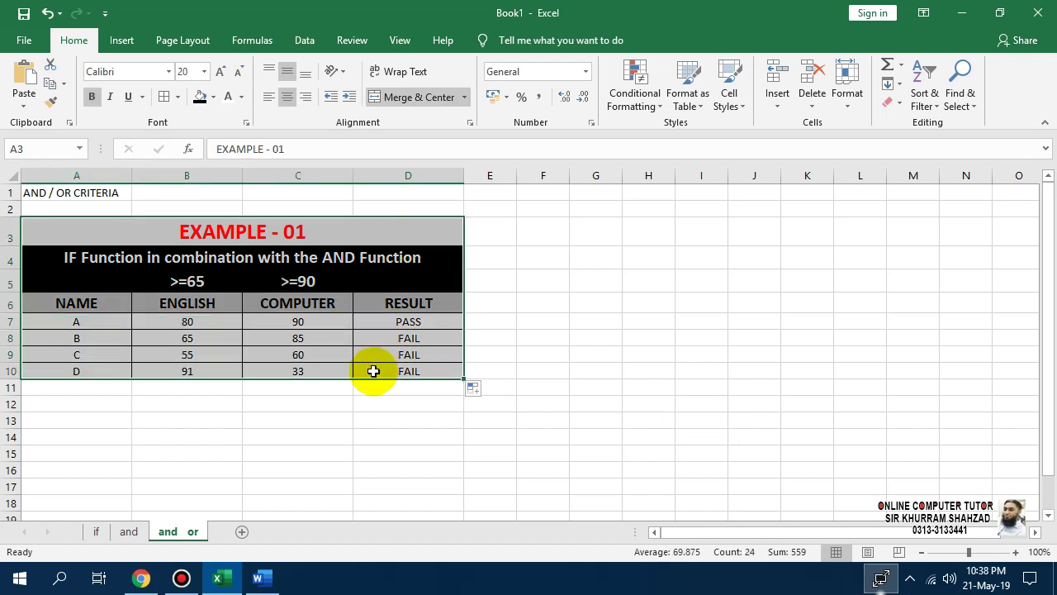
key("ctrl+c")
Try a plain paste of the copied table at A12 and at F3, undoing each paste
left_click(68, 403)
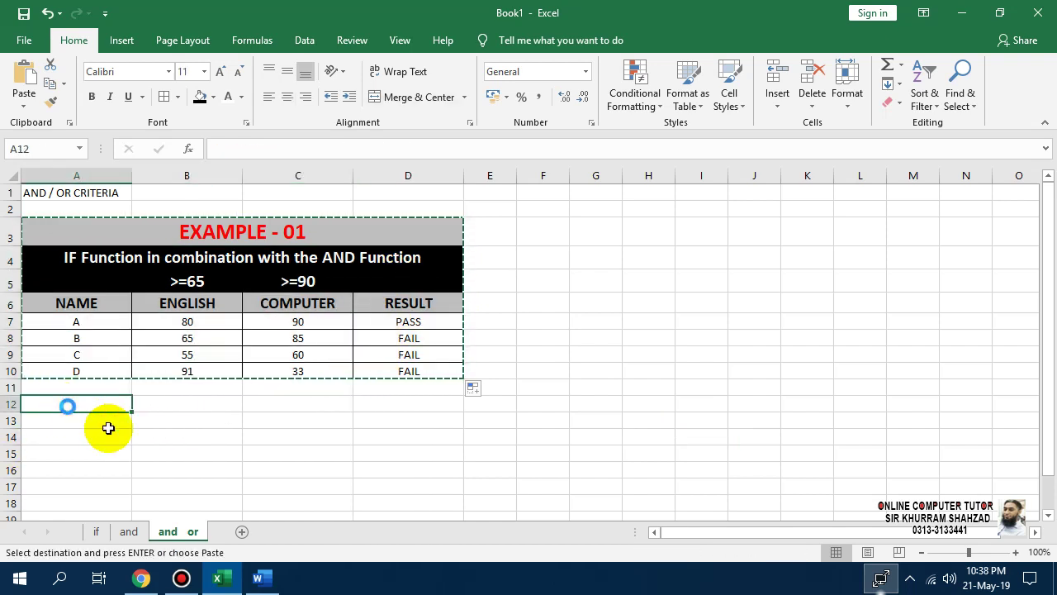
key("ctrl+v")
key("Escape")
key("ctrl+z")
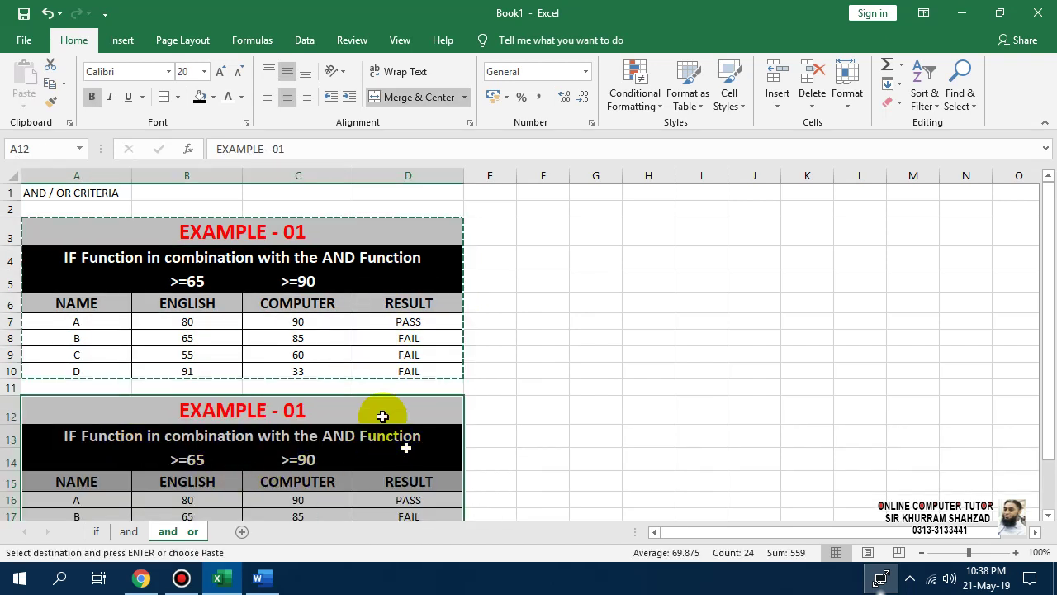
left_click(518, 227)
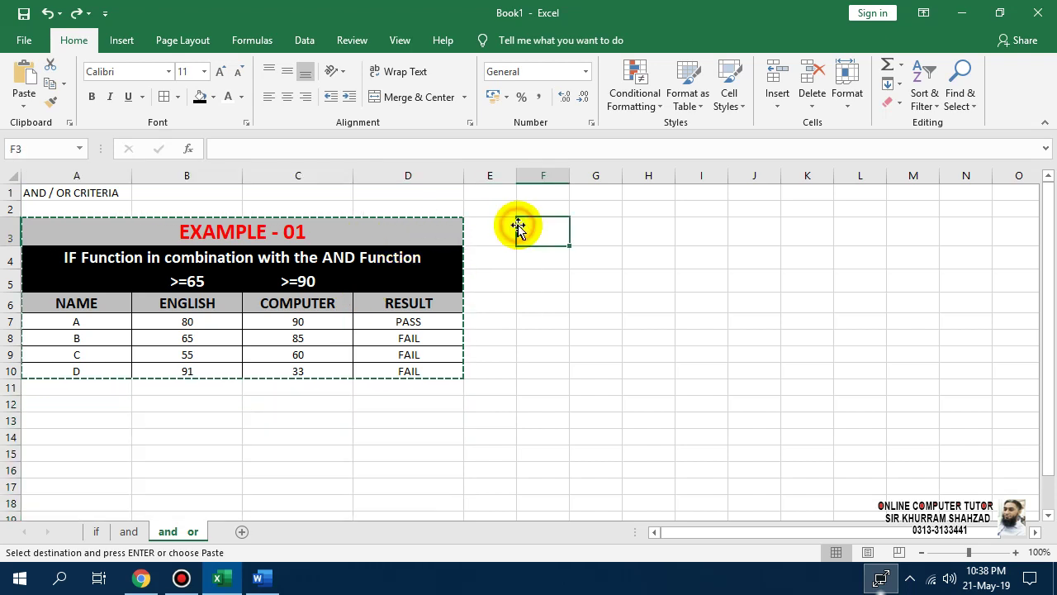
key("ctrl+v")
key("Escape")
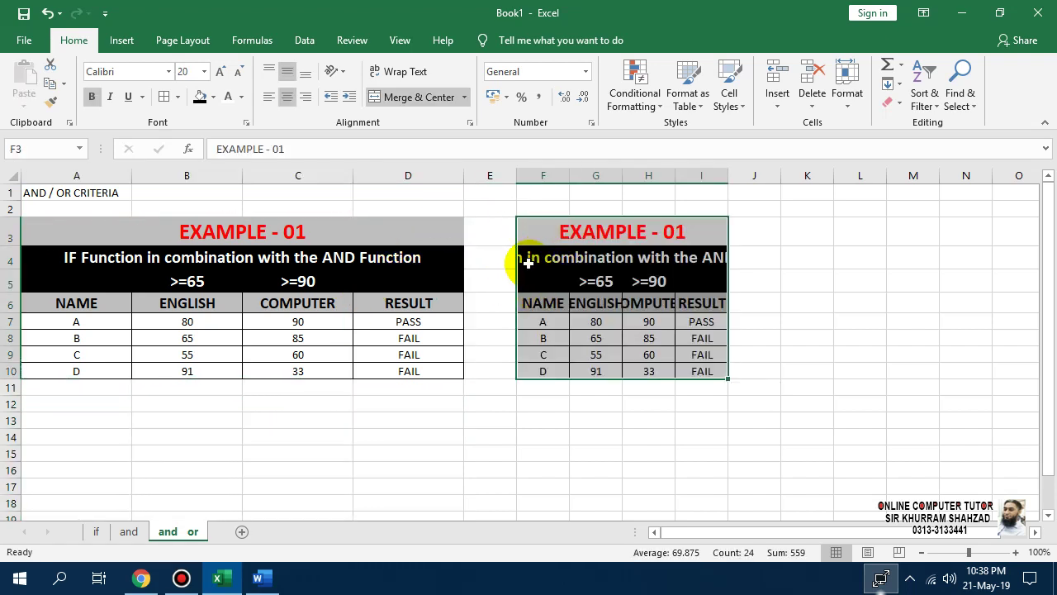
key("ctrl+z")
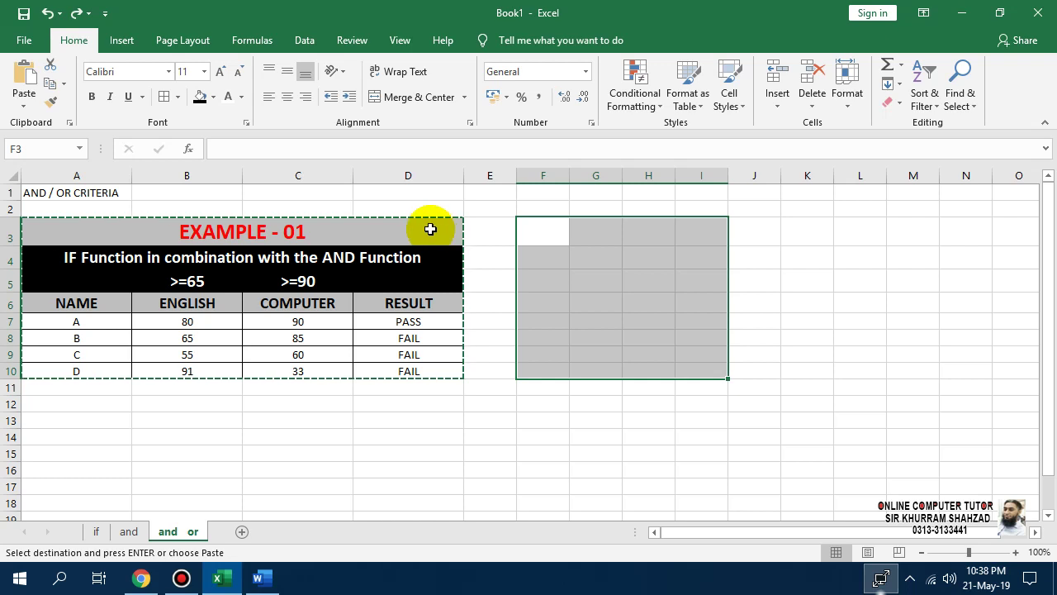
Paste the copied table at F3 with the source column widths kept, and clear the copy selection
left_click(24, 96)
left_click(39, 165)
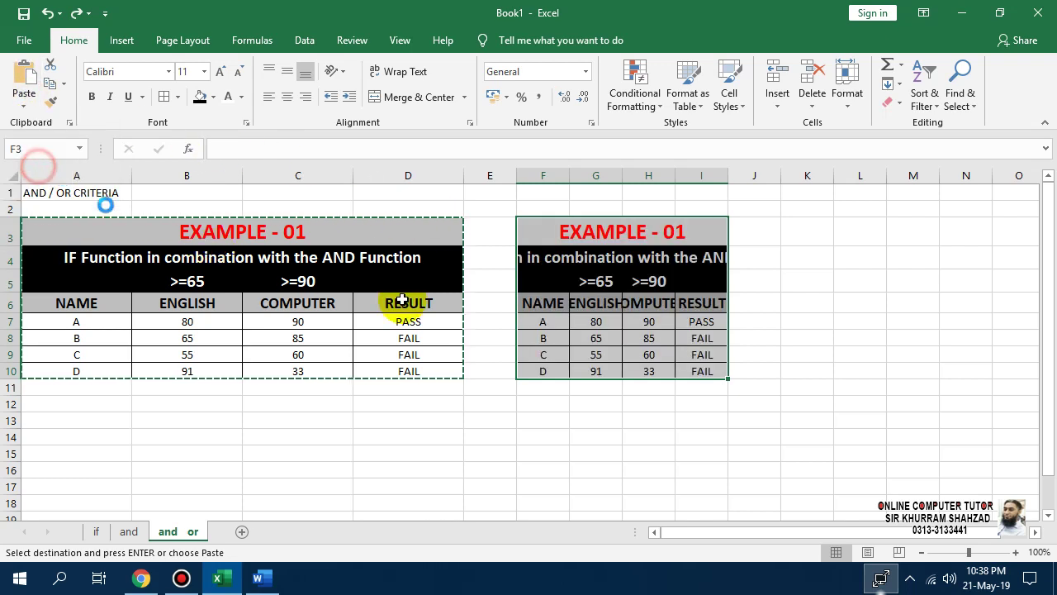
left_click(702, 424)
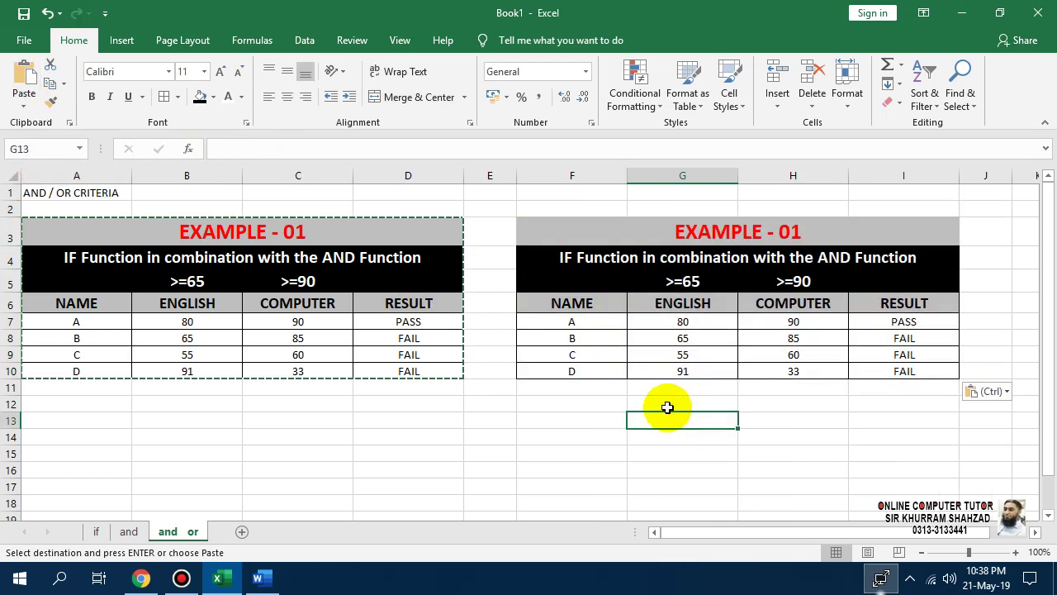
key("Escape")
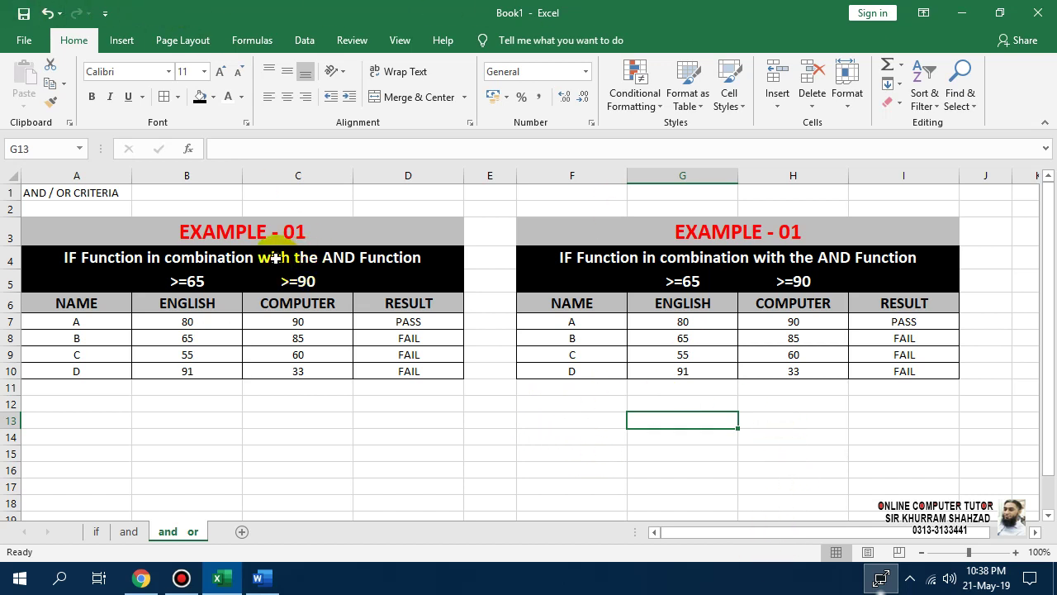
Change the F4 heading of the copied table to "IF Function in combination with the OR Function"
double_click(578, 261)
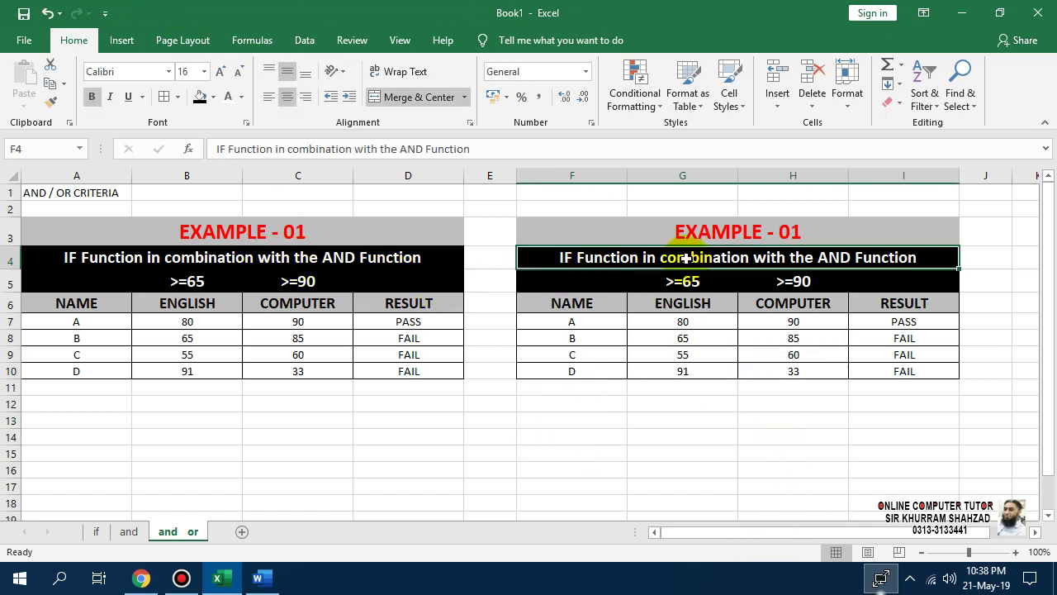
left_click_drag(850, 259, 817, 259)
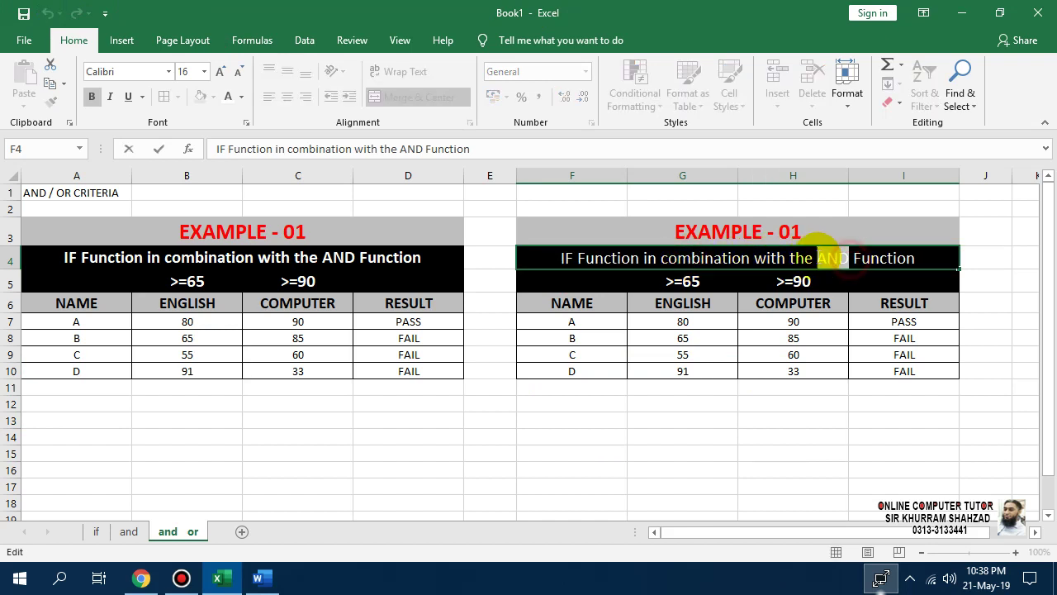
type("o")
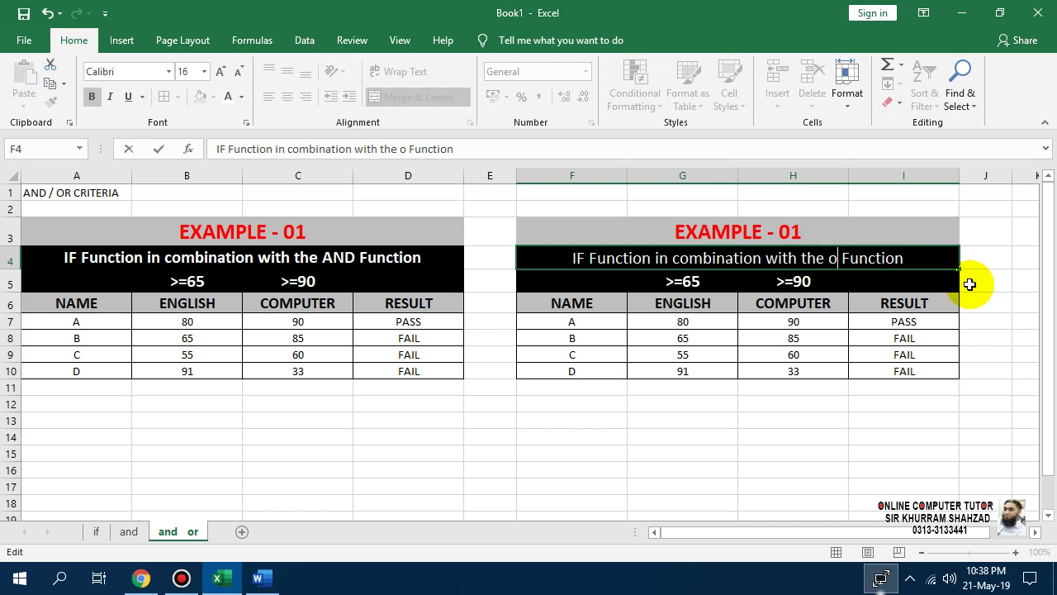
key("BackSpace")
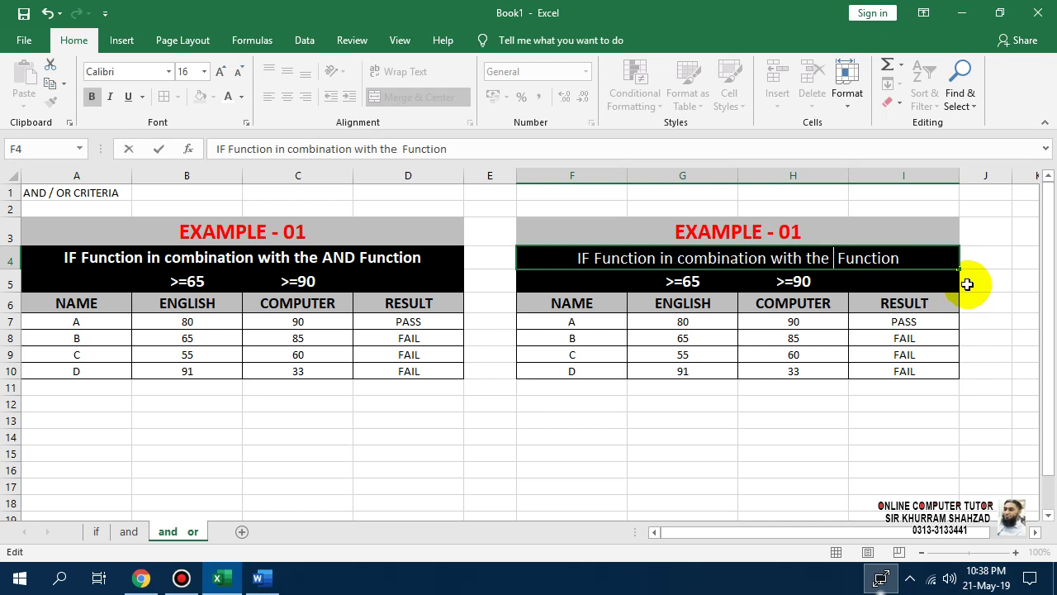
type("OR")
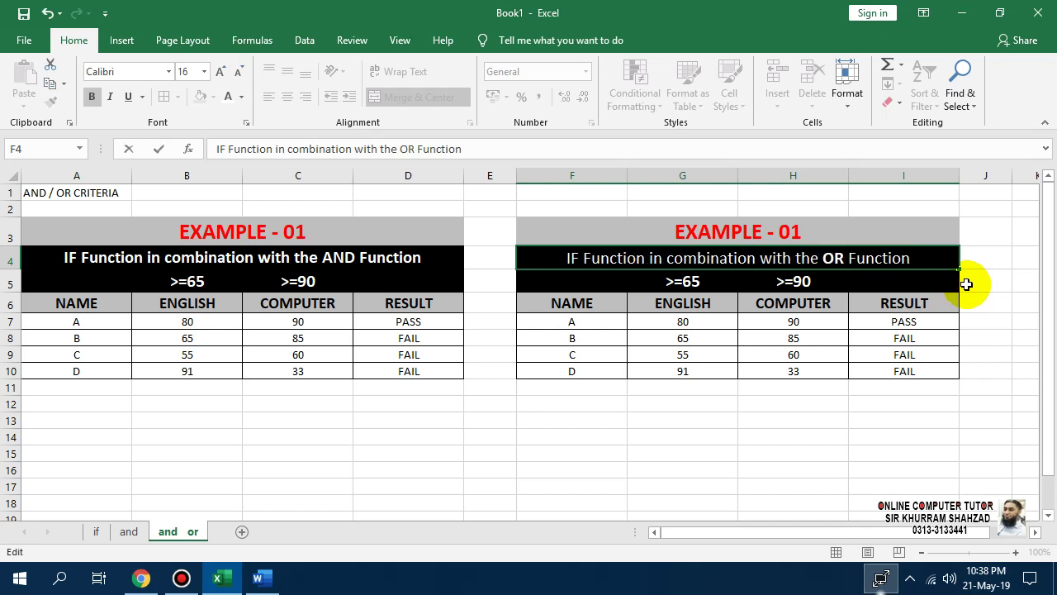
left_click(876, 323)
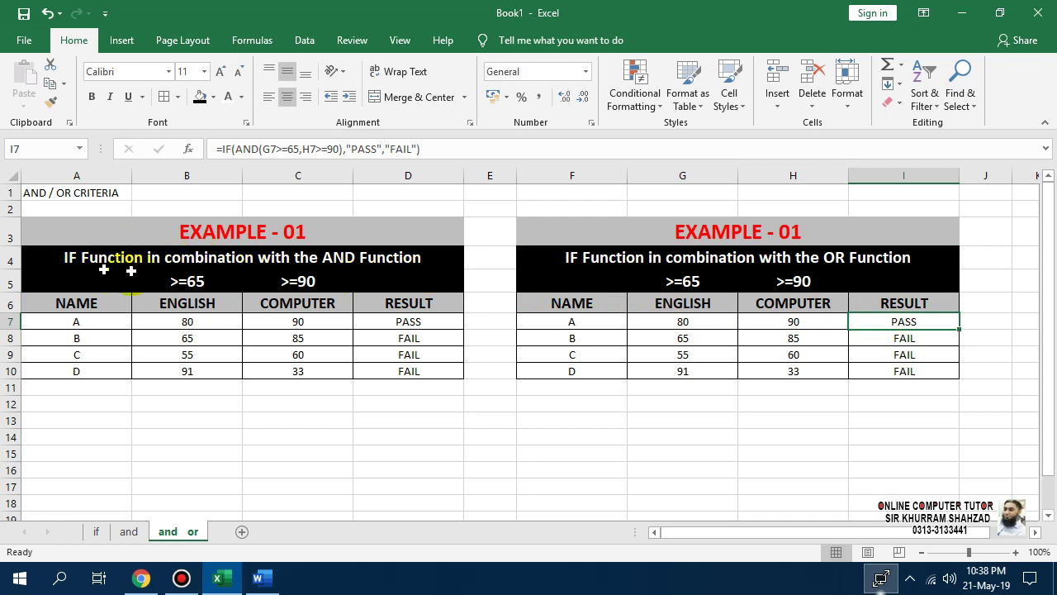
Replace AND with OR in the I7 result formula, giving =IF(OR(G7>=65,H7>=90),"PASS","FAIL"), and fill it down to I10
left_click(343, 263)
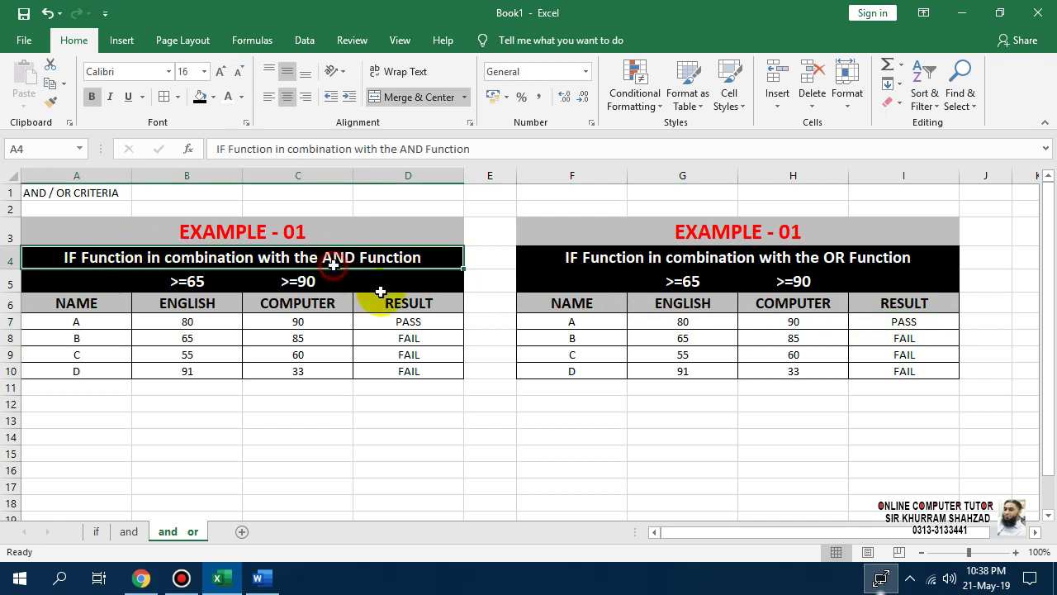
left_click(804, 258)
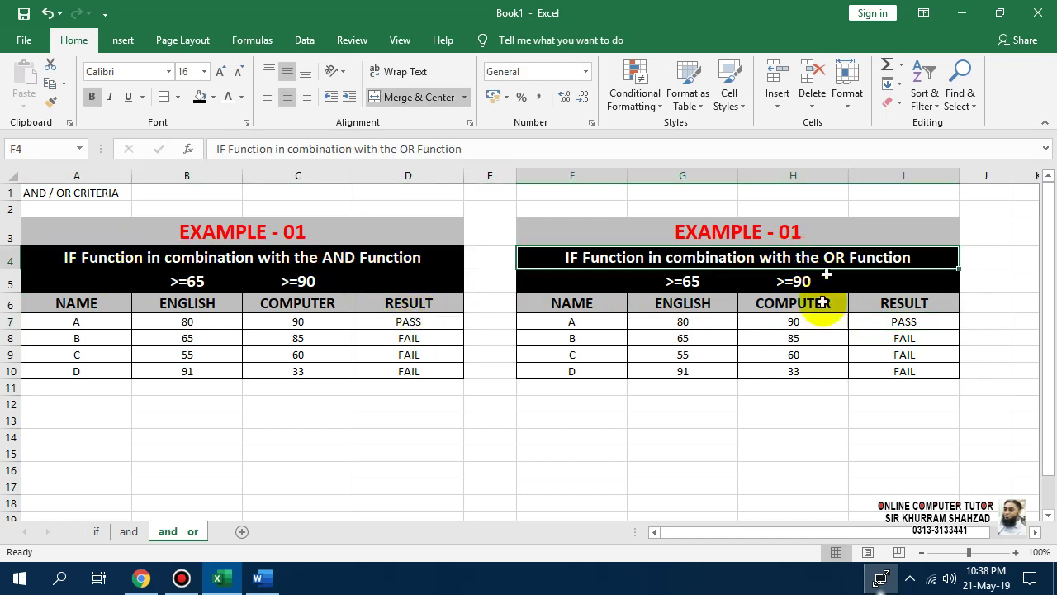
double_click(915, 322)
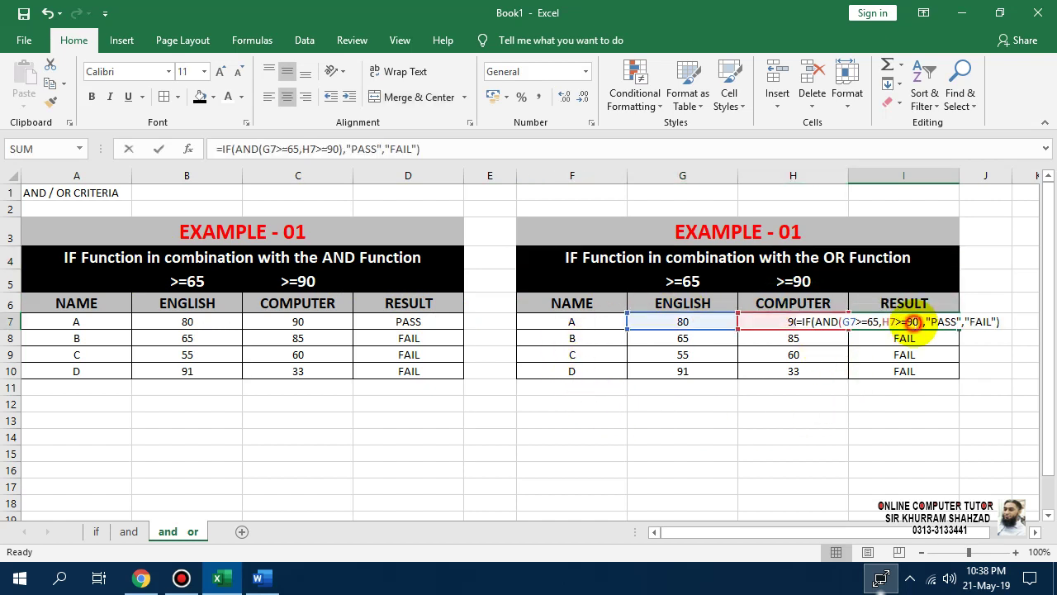
left_click(816, 322)
key("Delete")
key("Delete")
key("Delete")
type("OR")
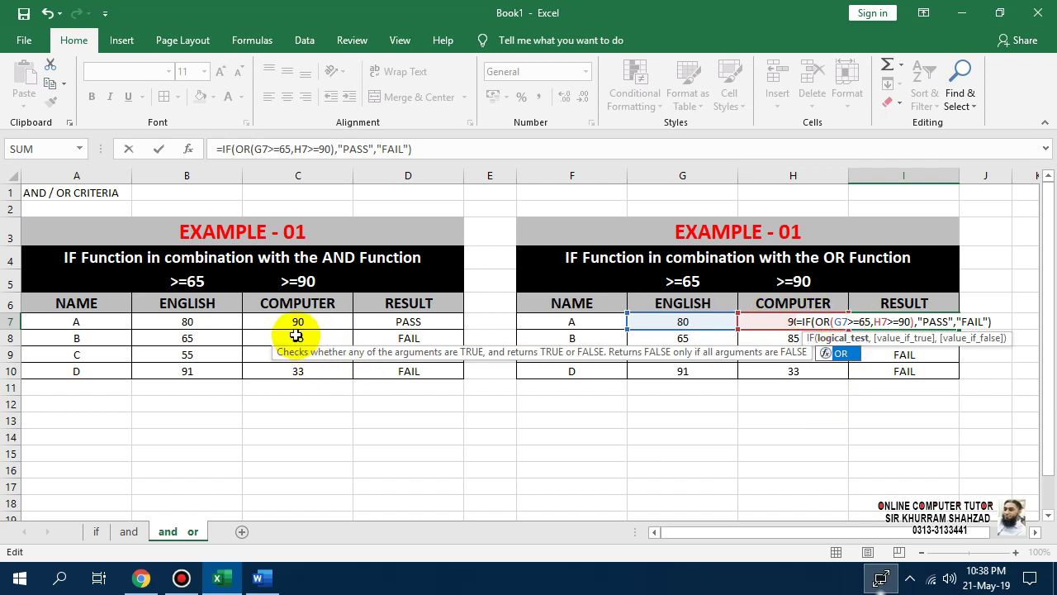
left_click(852, 321)
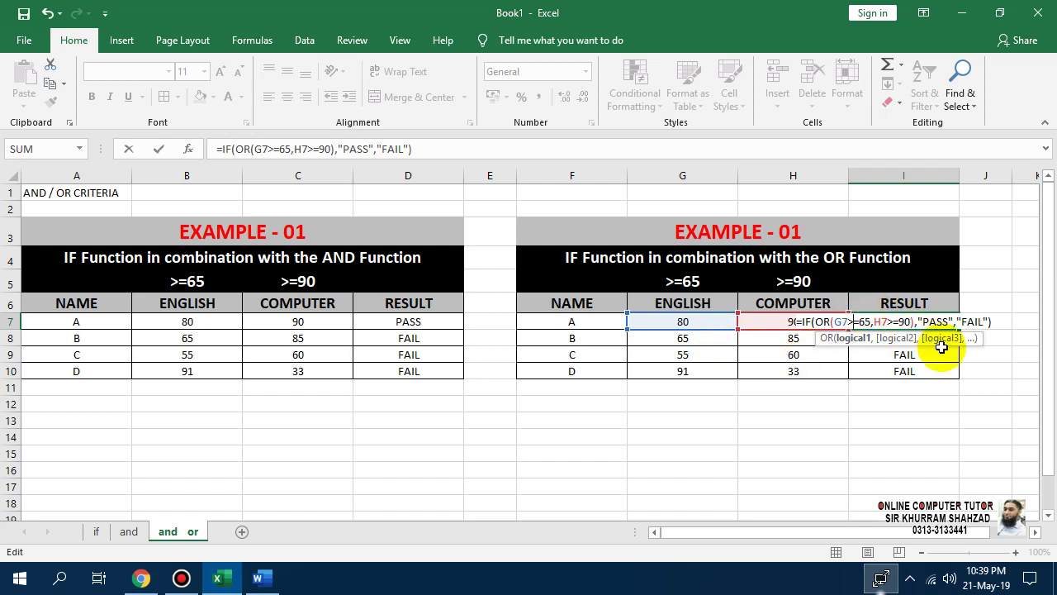
key("Return")
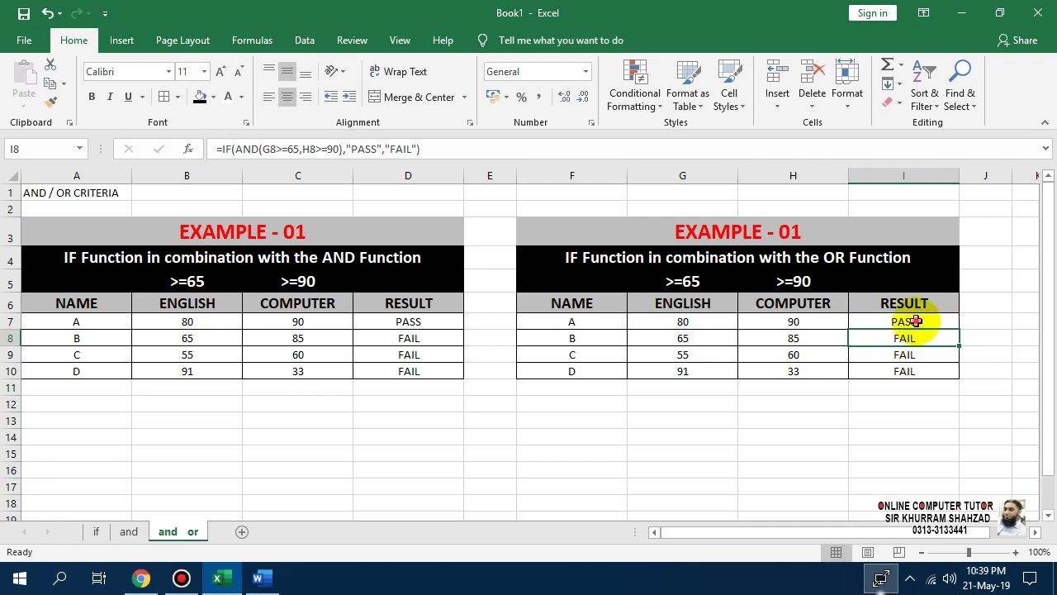
left_click(918, 322)
left_click_drag(958, 329, 957, 382)
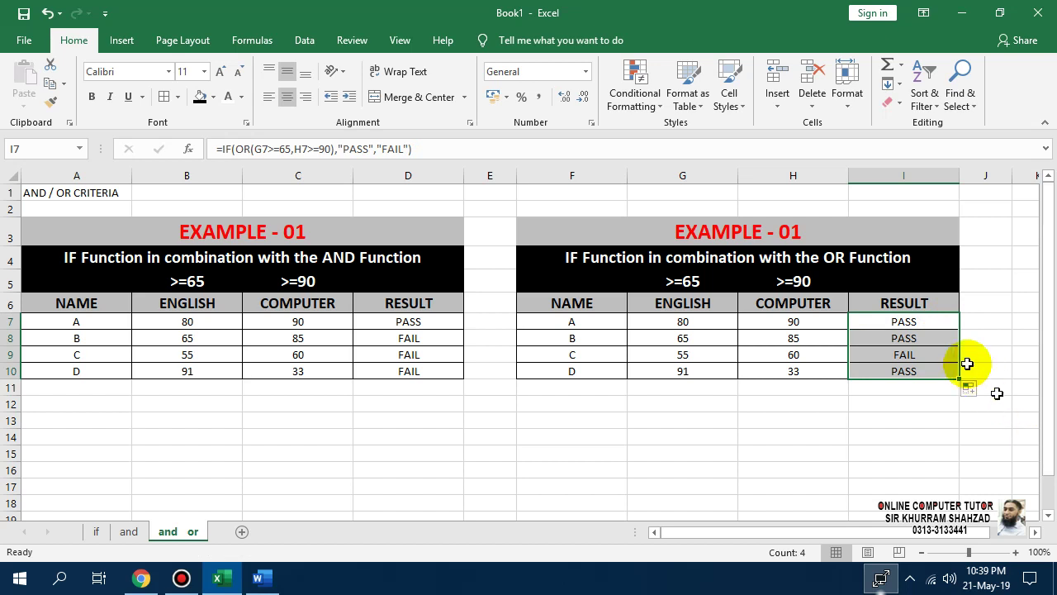
Examine student B's English and Computer marks against the criteria in row 5 and the OR formula in I8
left_click(907, 339)
left_click(704, 338)
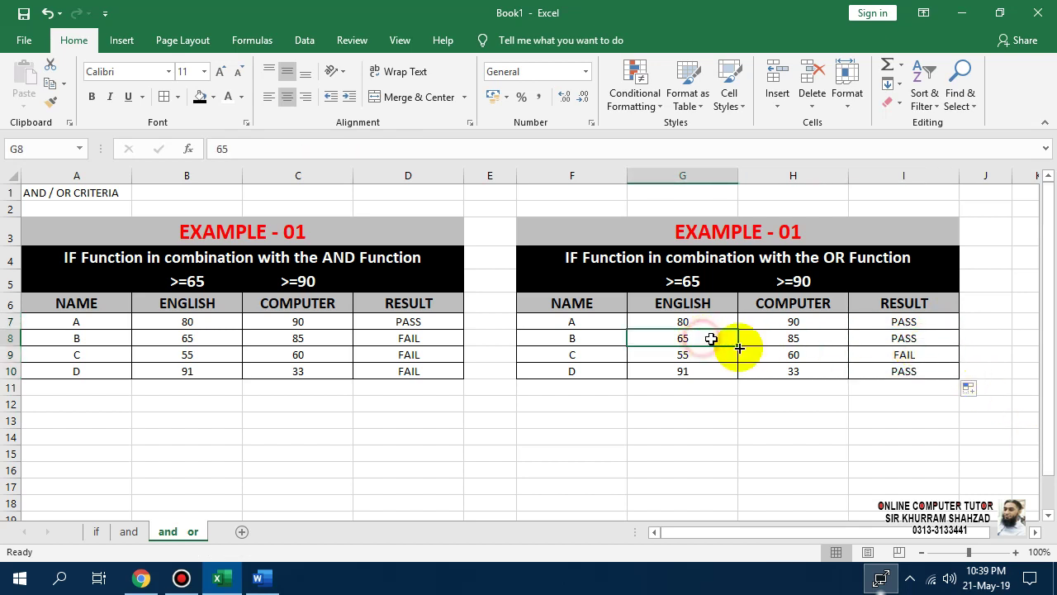
left_click(818, 337)
left_click(712, 342)
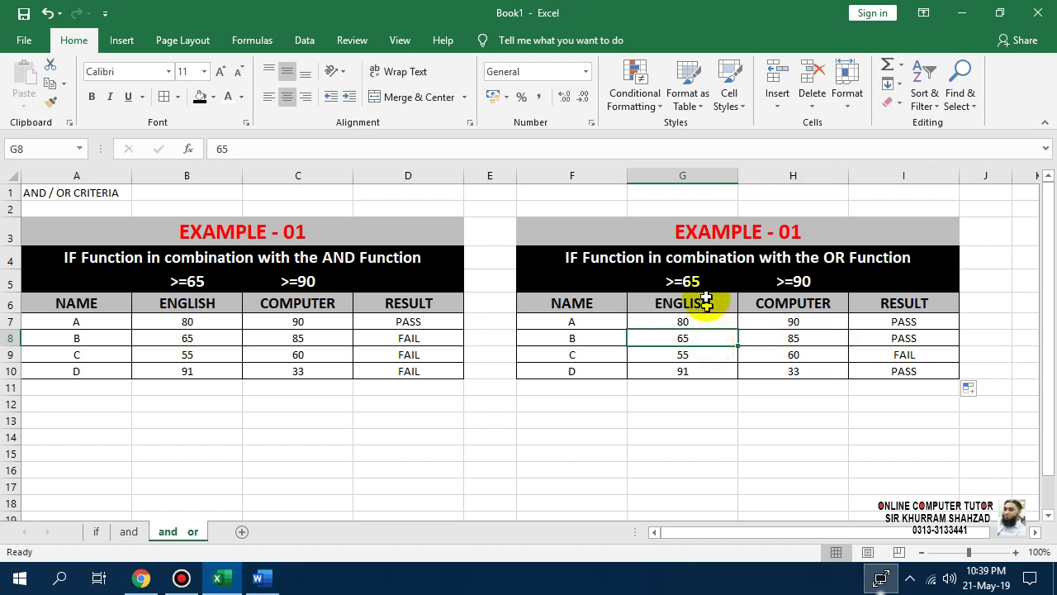
left_click(704, 281)
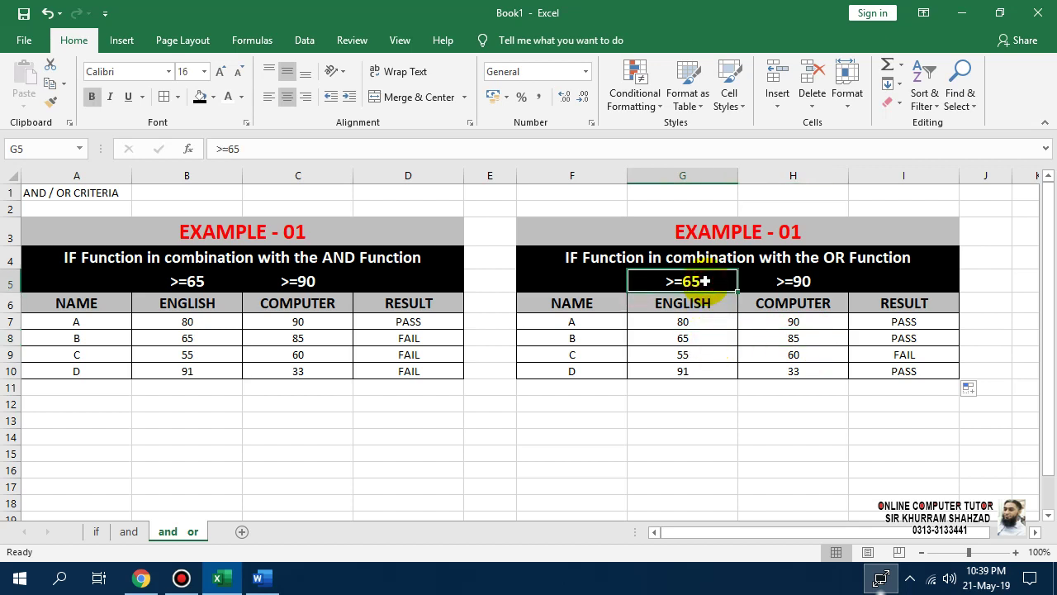
left_click(809, 338)
left_click(796, 281)
left_click(796, 338)
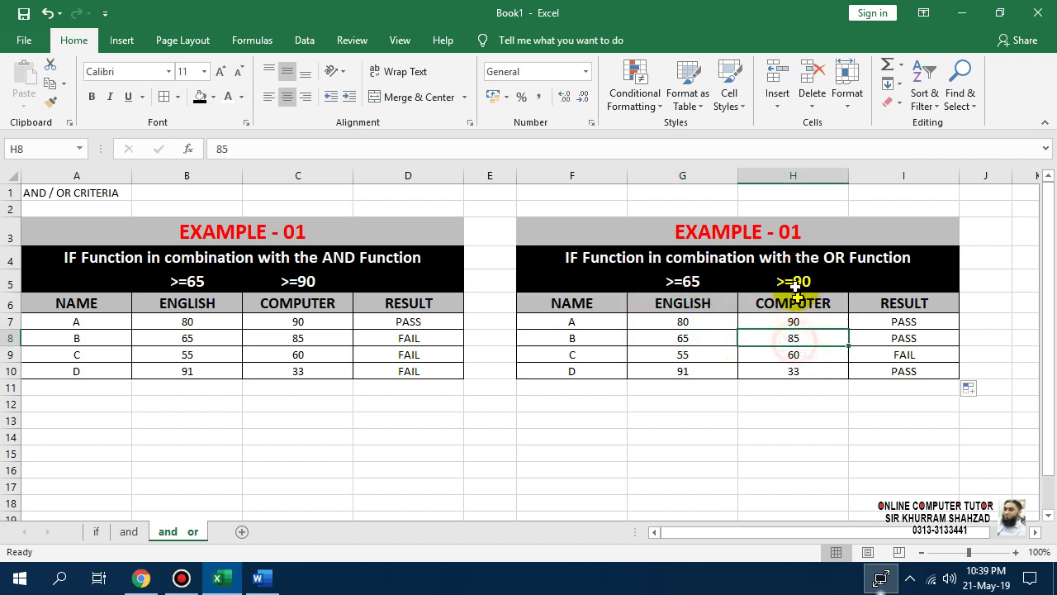
double_click(900, 338)
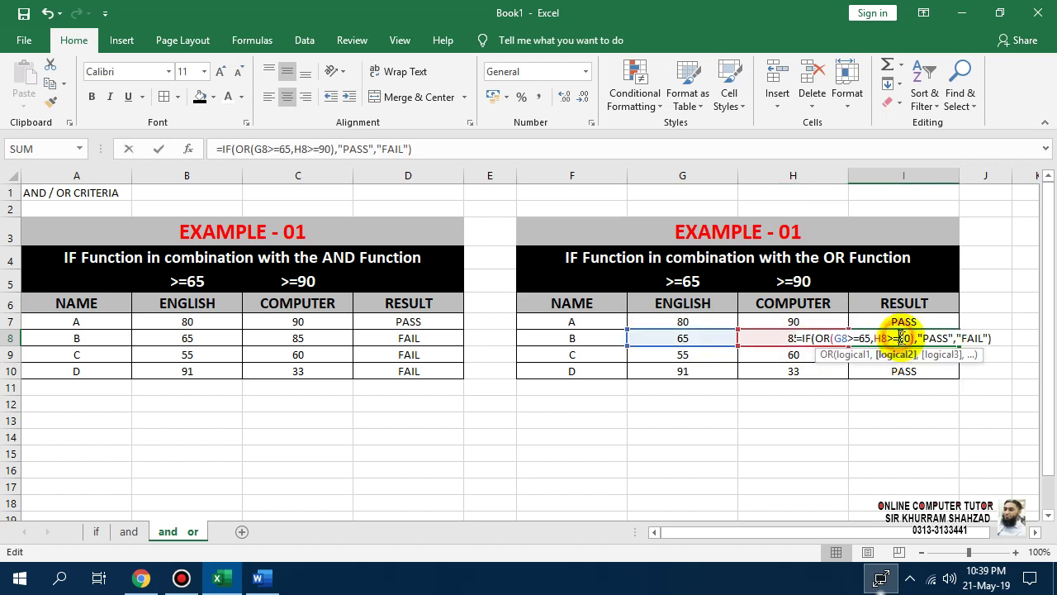
left_click(812, 422)
key("Escape")
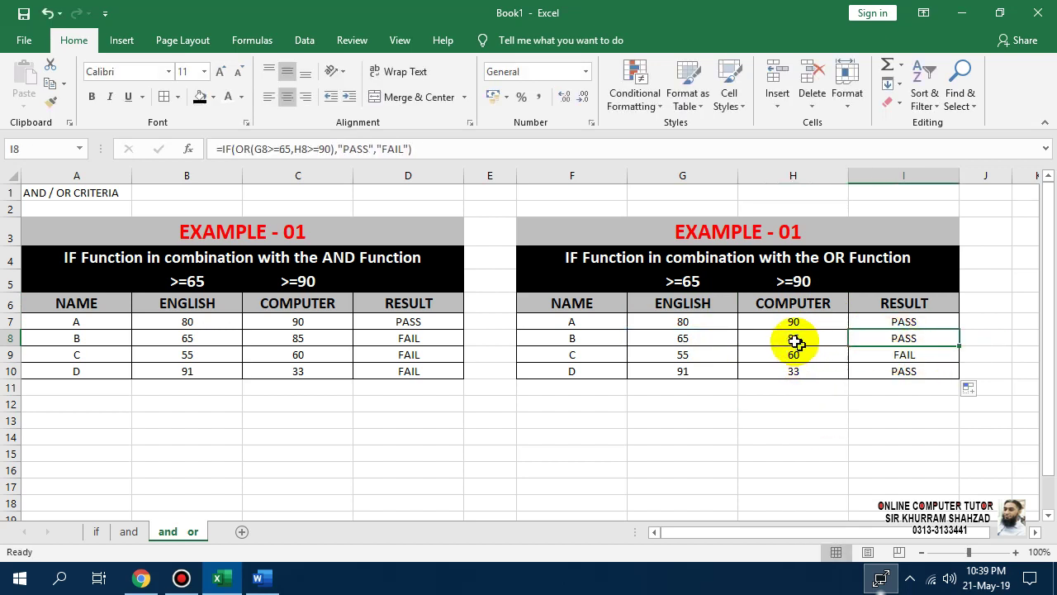
Copy the I7 formula and enter it as text in F11: =IF(OR(G7>=65,H7>=90),"PASS","FAIL")
double_click(905, 323)
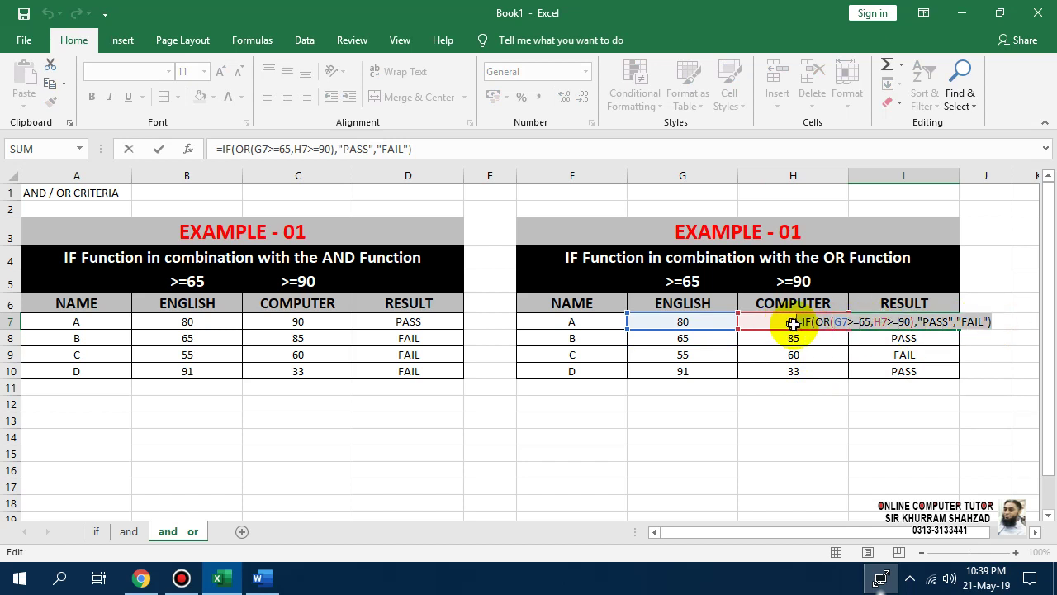
key("Return")
left_click(594, 389)
type("-")
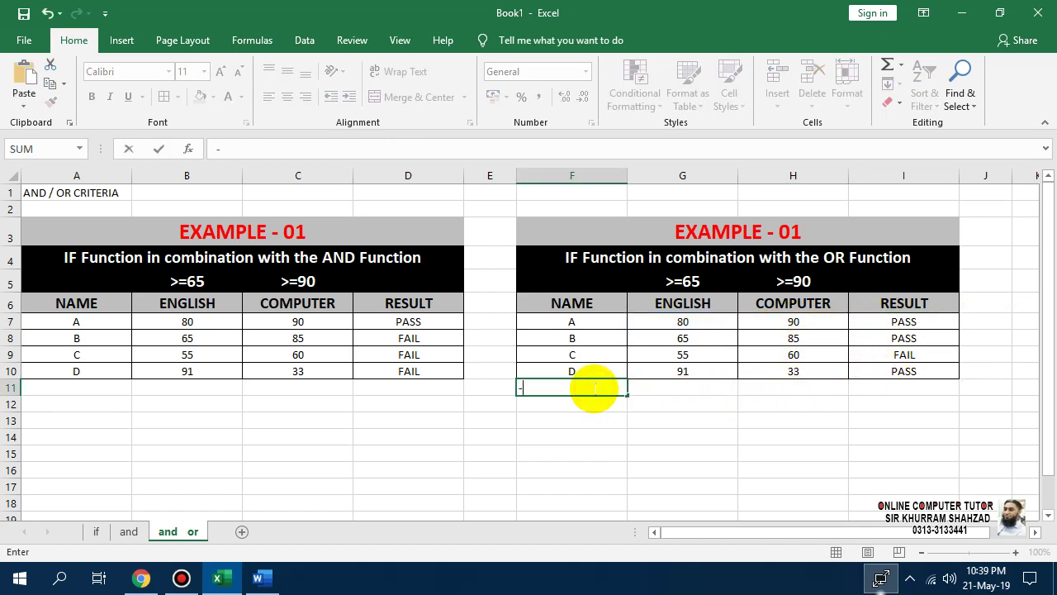
type("'")
type("=IF(OR(G7>=65,H7>=90),\"PASS\",\"FAIL\")")
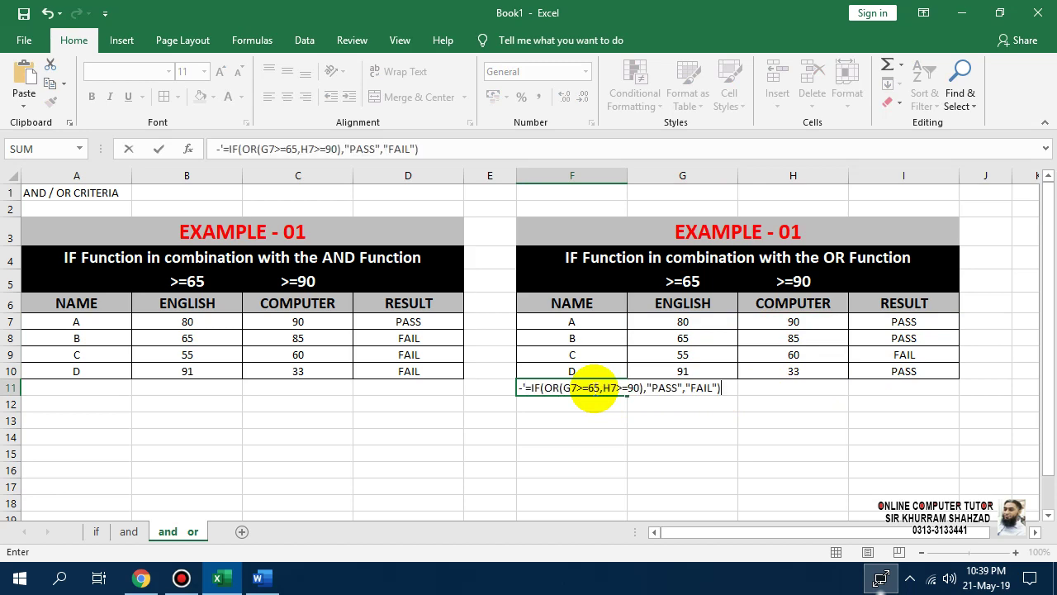
key("Return")
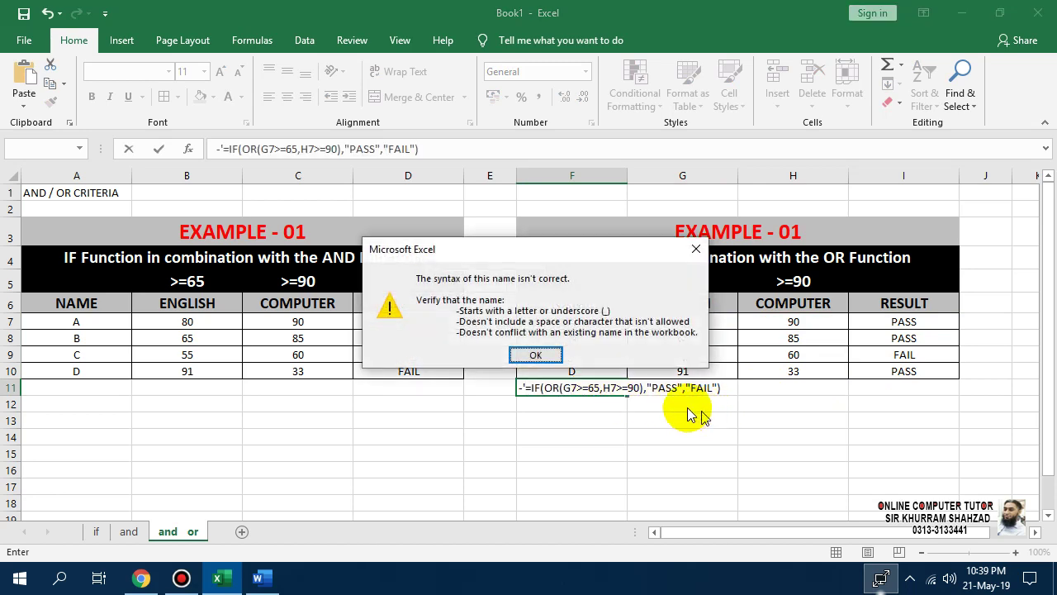
left_click(534, 354)
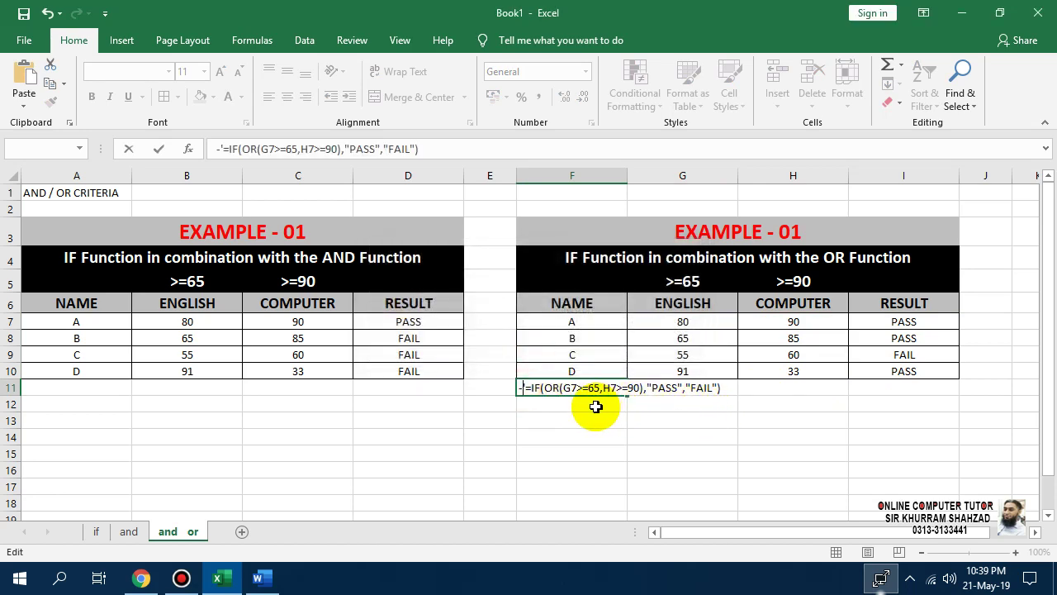
key("BackSpace")
key("Return")
Merge and center F11:I11 and format the formula text as bold at size 16
left_click_drag(534, 390, 928, 389)
left_click(413, 97)
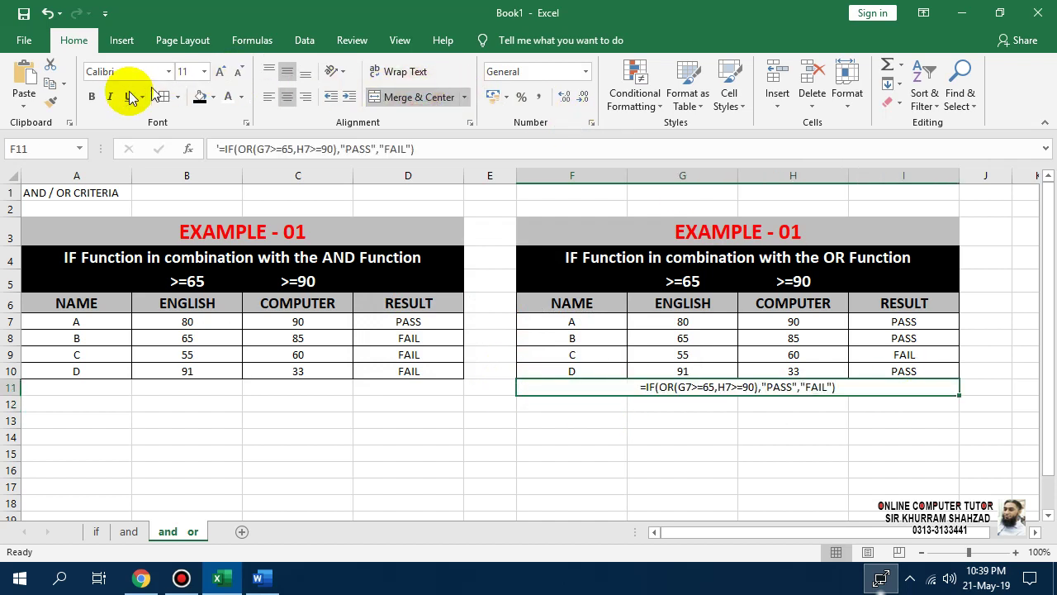
left_click(91, 97)
left_click(221, 72)
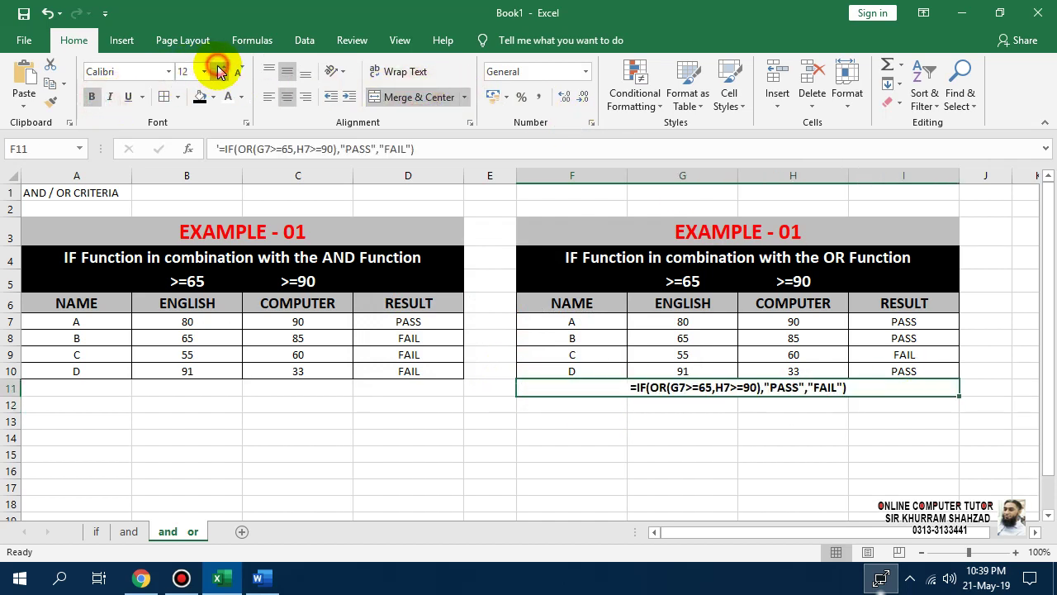
left_click(221, 72)
left_click(221, 72)
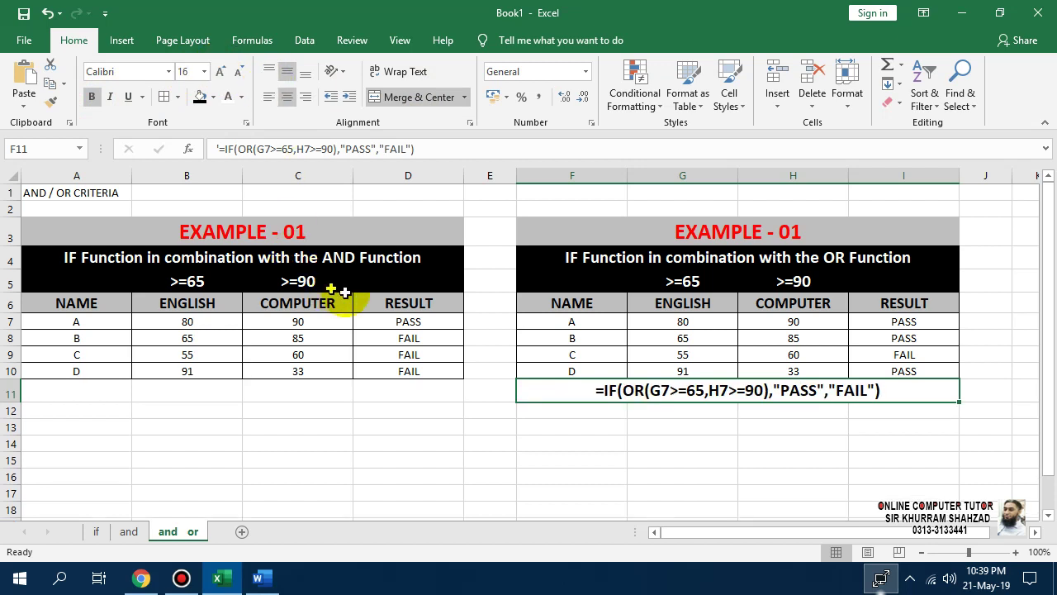
Copy the D7 formula and enter it as text in A11: =IF(AND(B7>=65,C7>=90),"PASS","FAIL")
double_click(420, 321)
left_click_drag(473, 321, 253, 323)
key("ctrl+c")
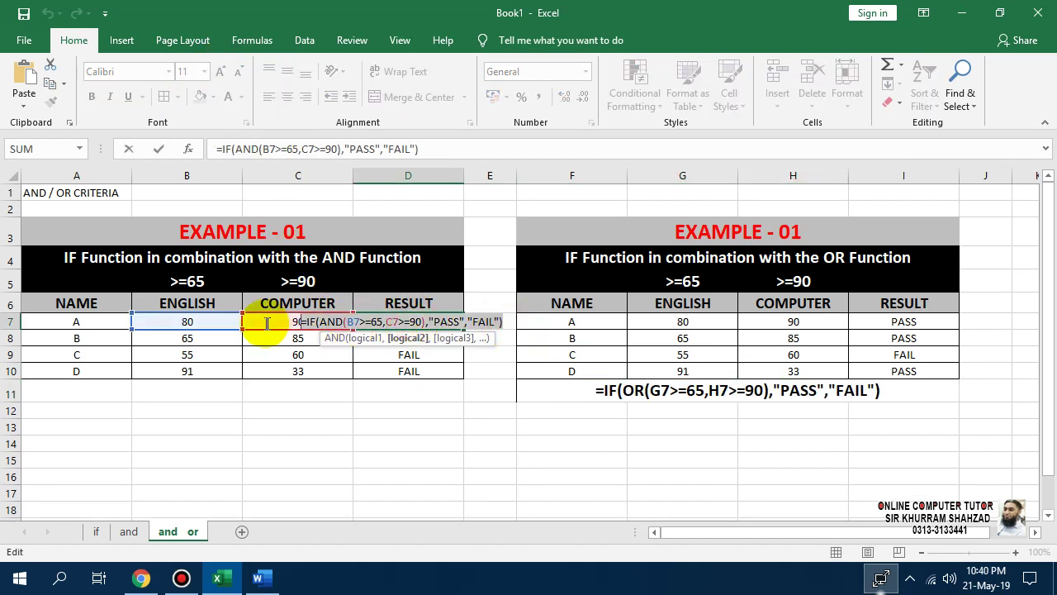
left_click(60, 393)
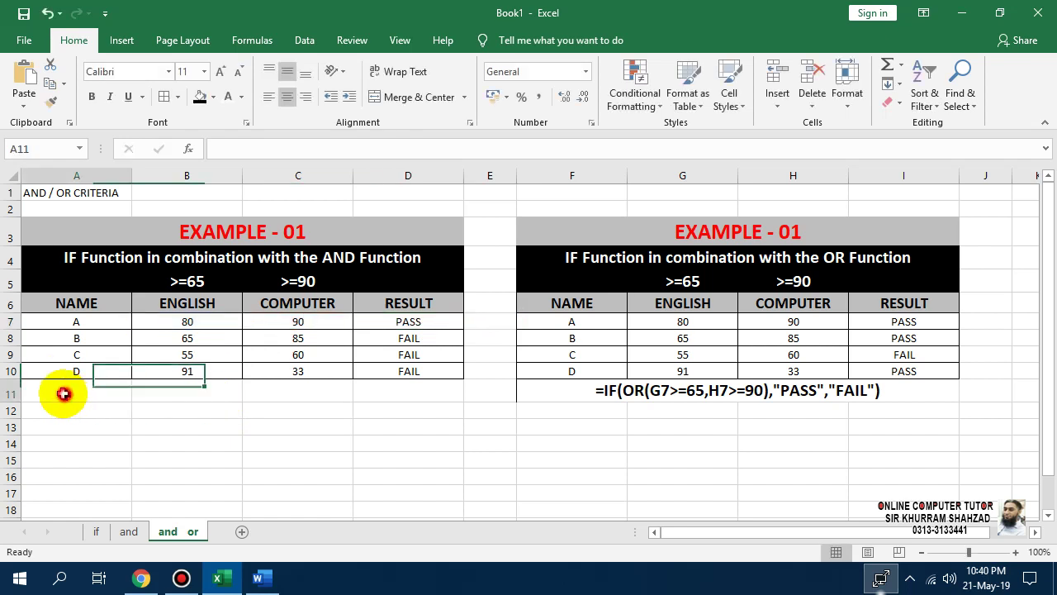
type("'")
key("ctrl+v")
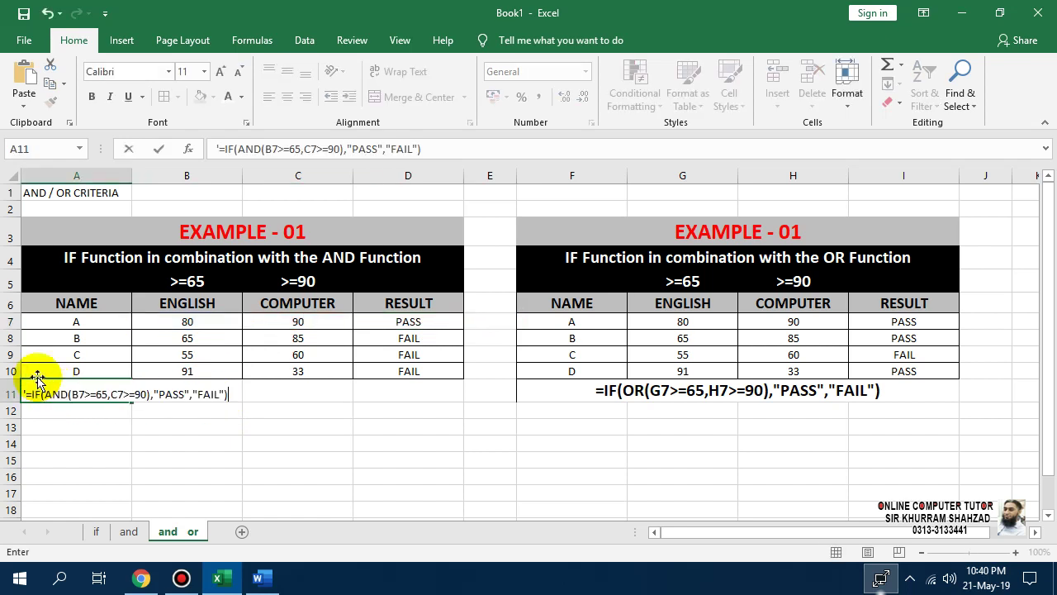
key("Return")
Copy the formatting of the merged F11 formula cell onto A11 with Format Painter
left_click_drag(32, 395, 372, 397)
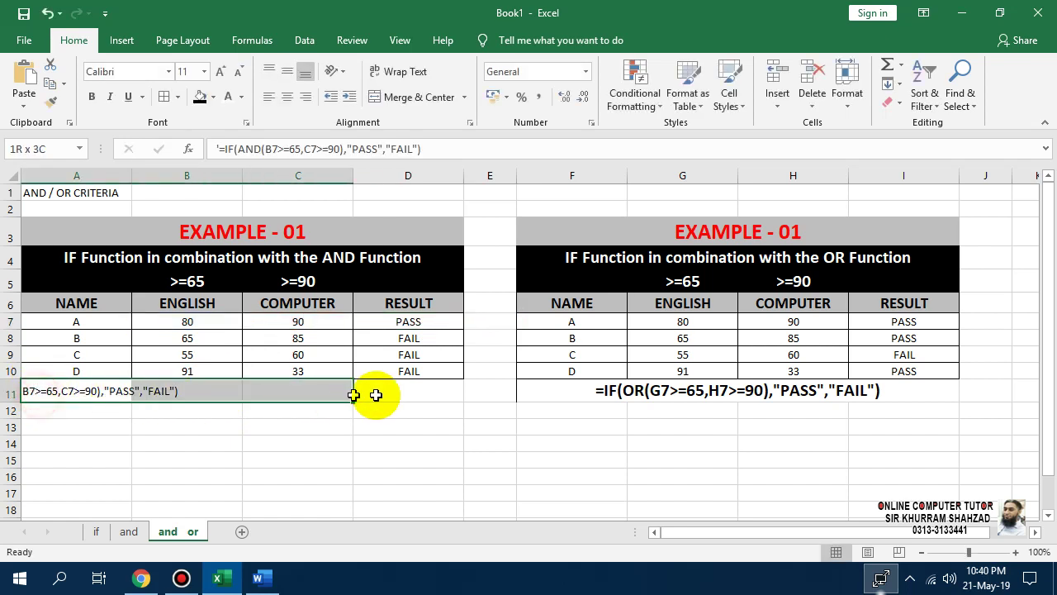
left_click(402, 394)
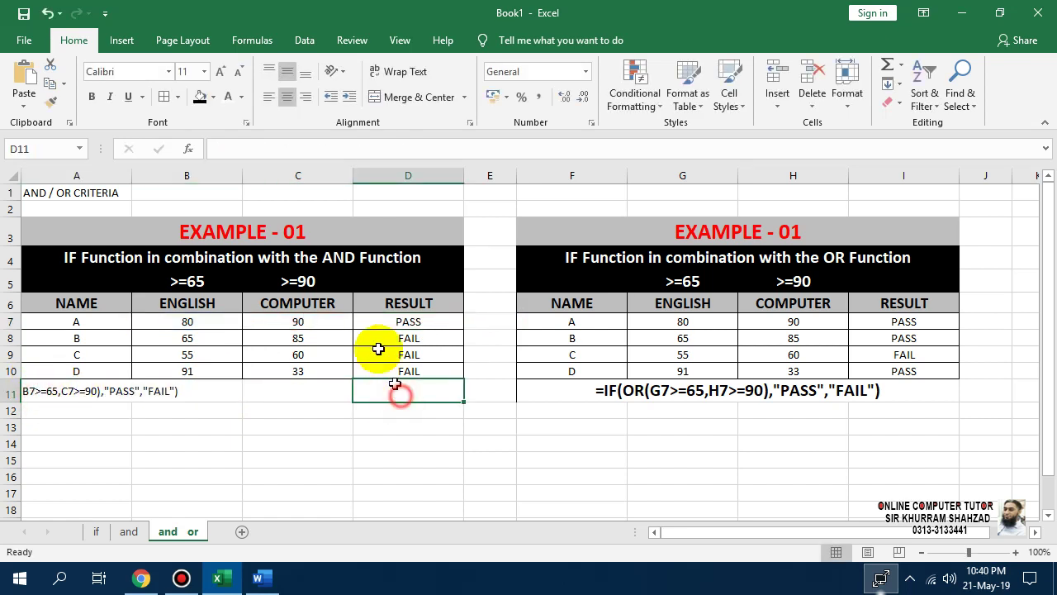
left_click(619, 395)
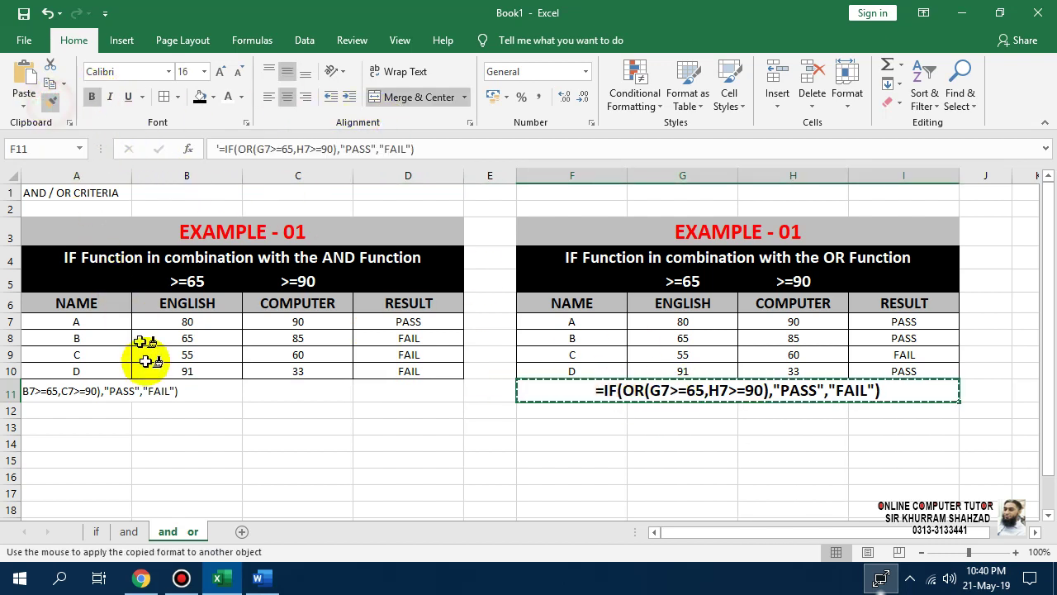
left_click(106, 389)
left_click(523, 473)
Add borders around the merged formula cells F11:I11 and A11:D11
left_click(659, 393)
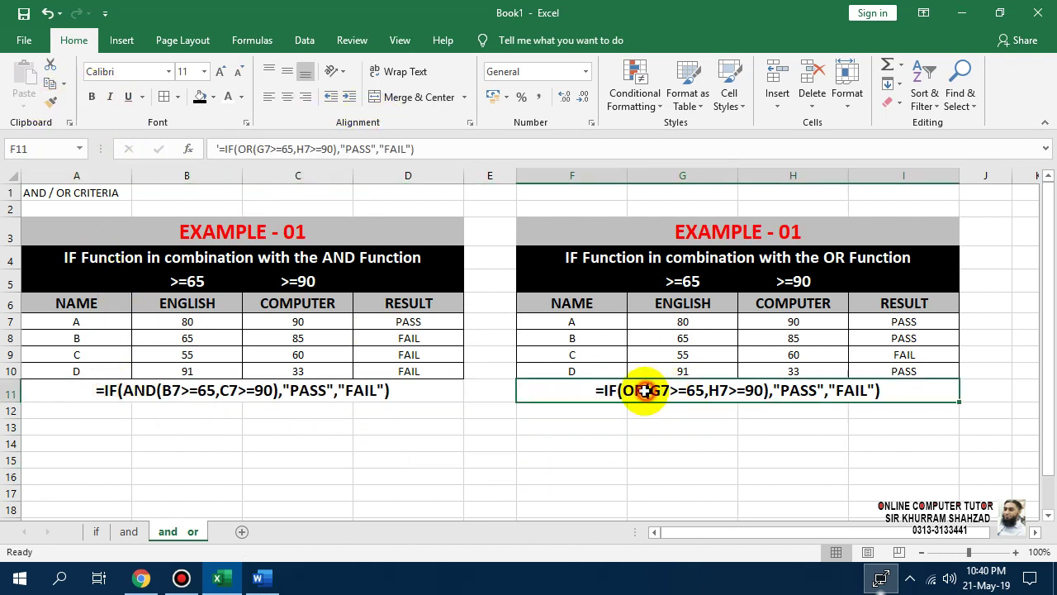
left_click(162, 94)
left_click(253, 394)
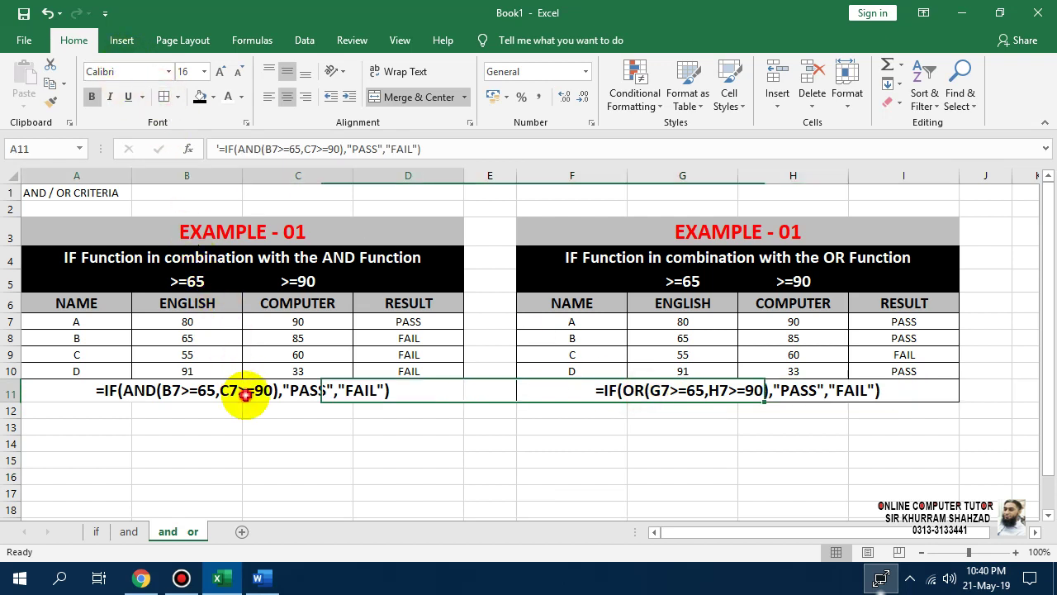
left_click(159, 95)
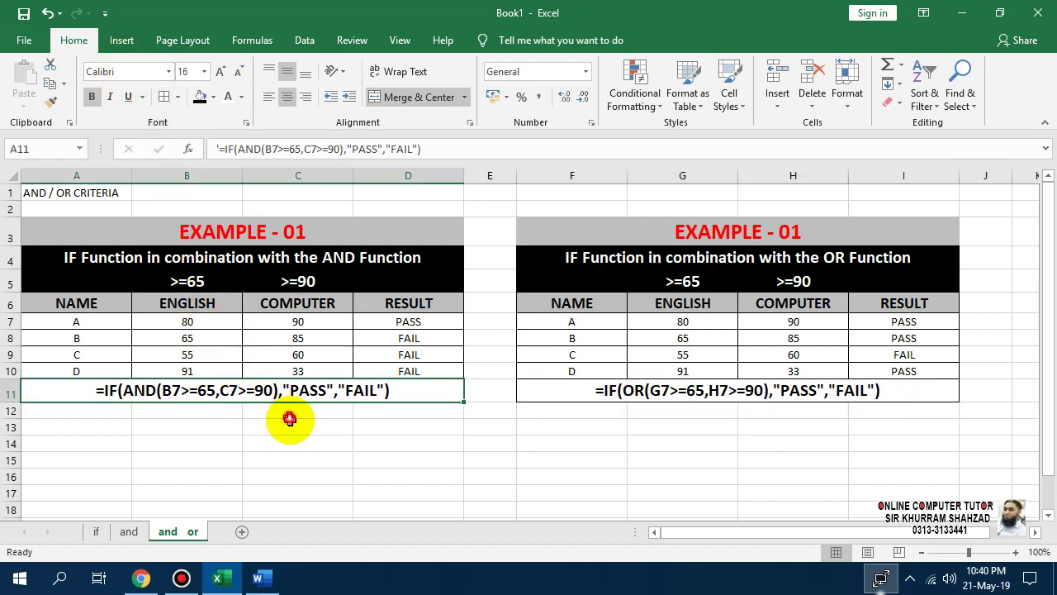
left_click_drag(291, 413, 293, 426)
Compare the AND and OR formula texts in row 11 and review student A's English and Computer marks
left_click(688, 401)
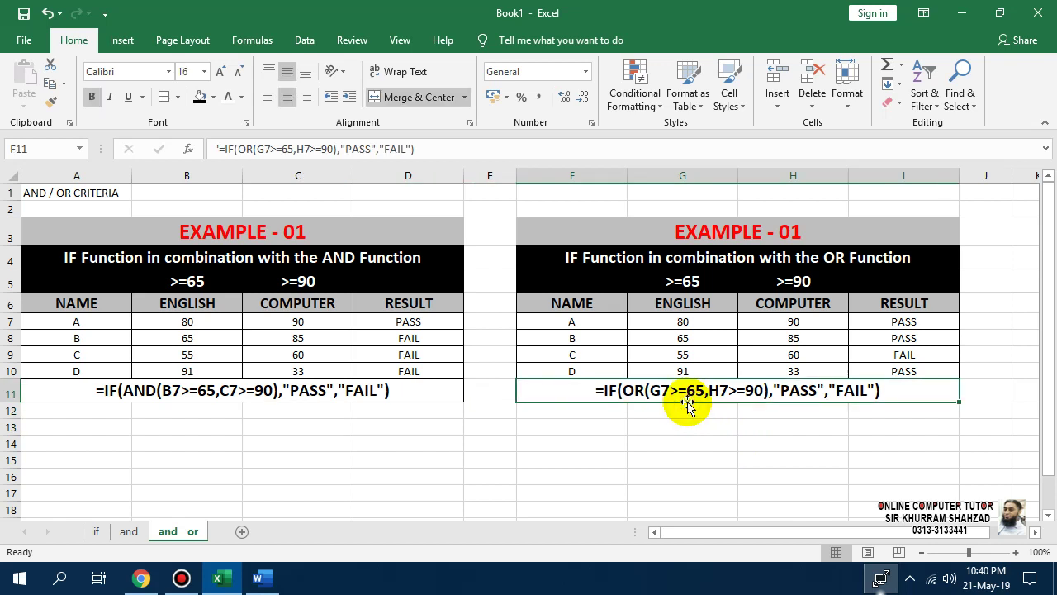
left_click(122, 396)
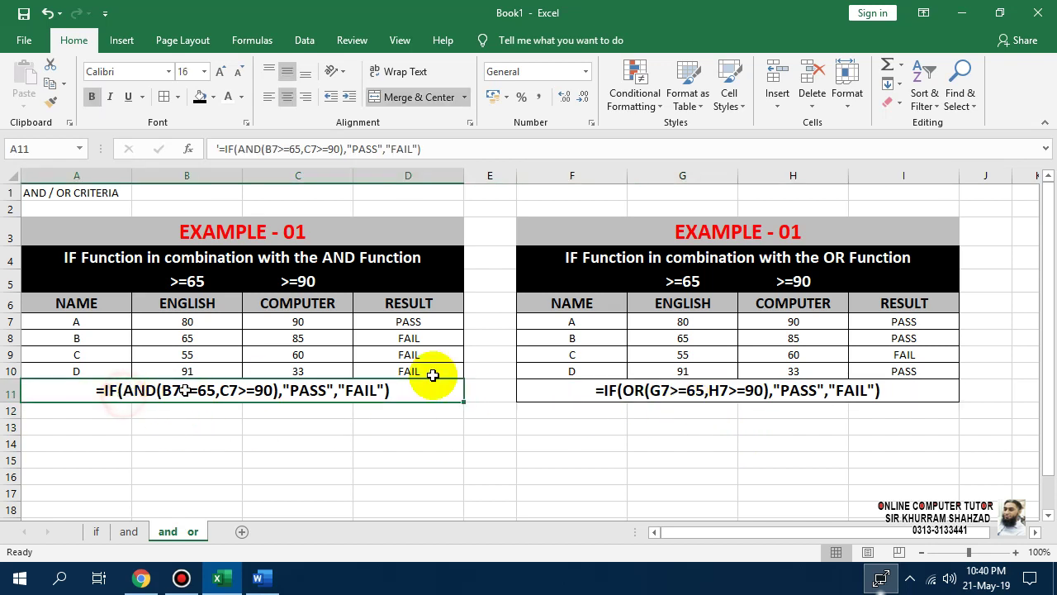
left_click(621, 394)
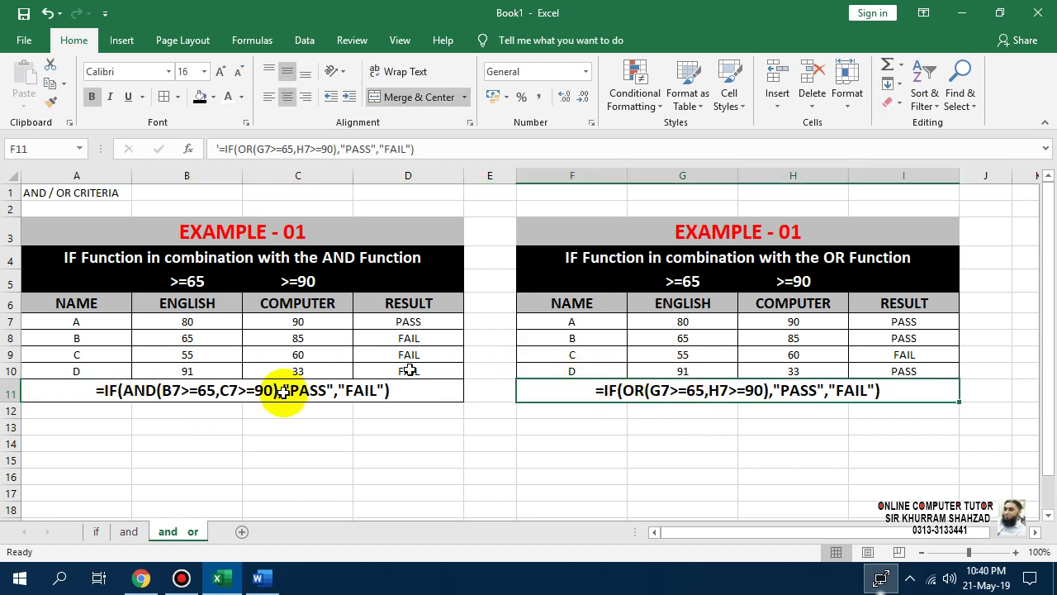
left_click(188, 322)
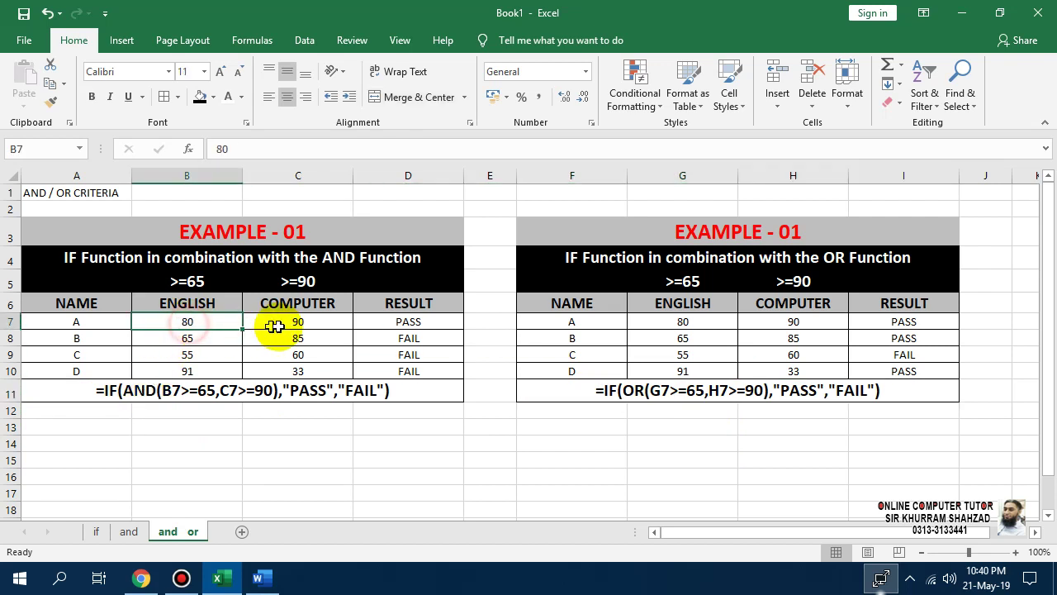
left_click(279, 322)
left_click(191, 322)
left_click(285, 322)
left_click(189, 323)
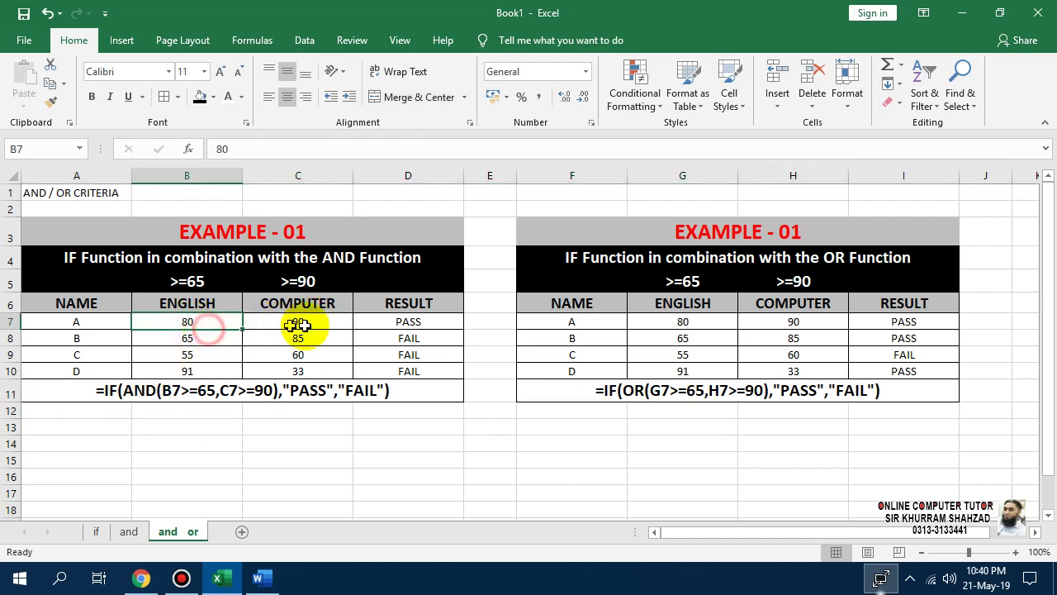
Check student A's marks against the row 5 criteria in the AND table and inspect student B's result formula in D8
left_click(300, 322)
left_click(170, 325)
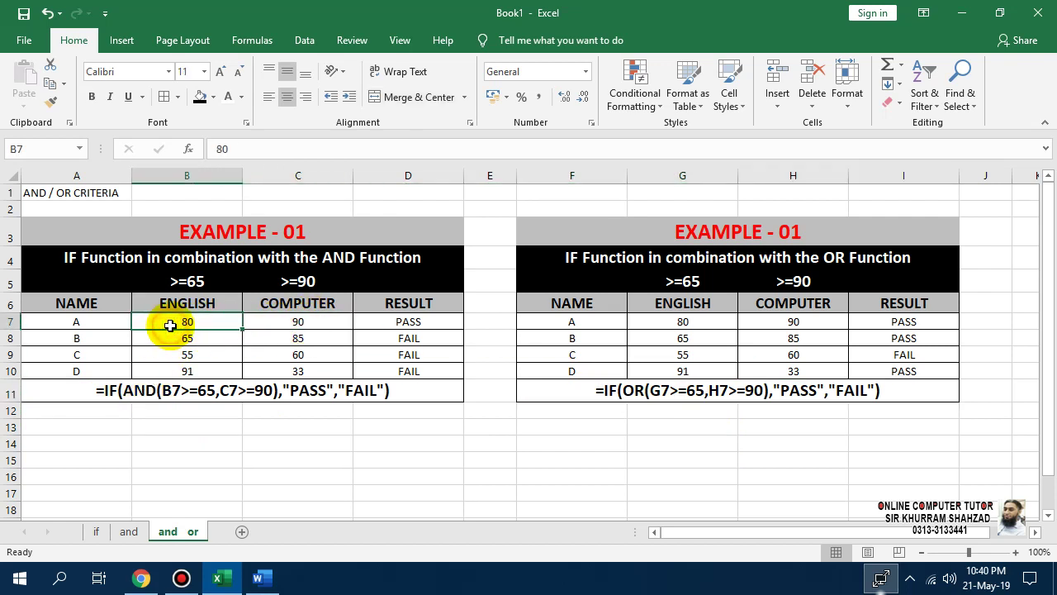
left_click(277, 318)
left_click(221, 282)
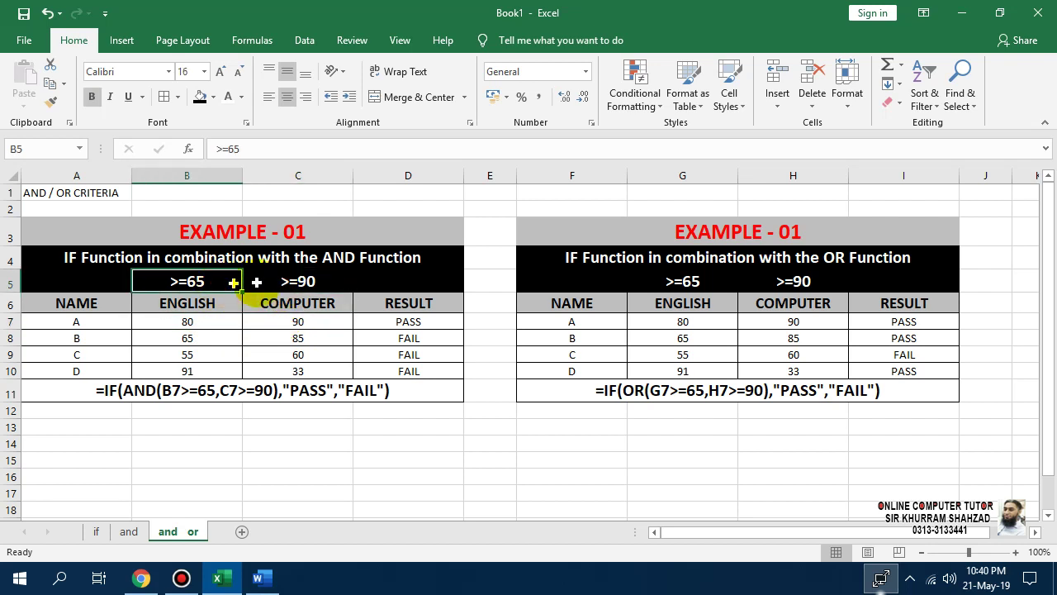
double_click(276, 283)
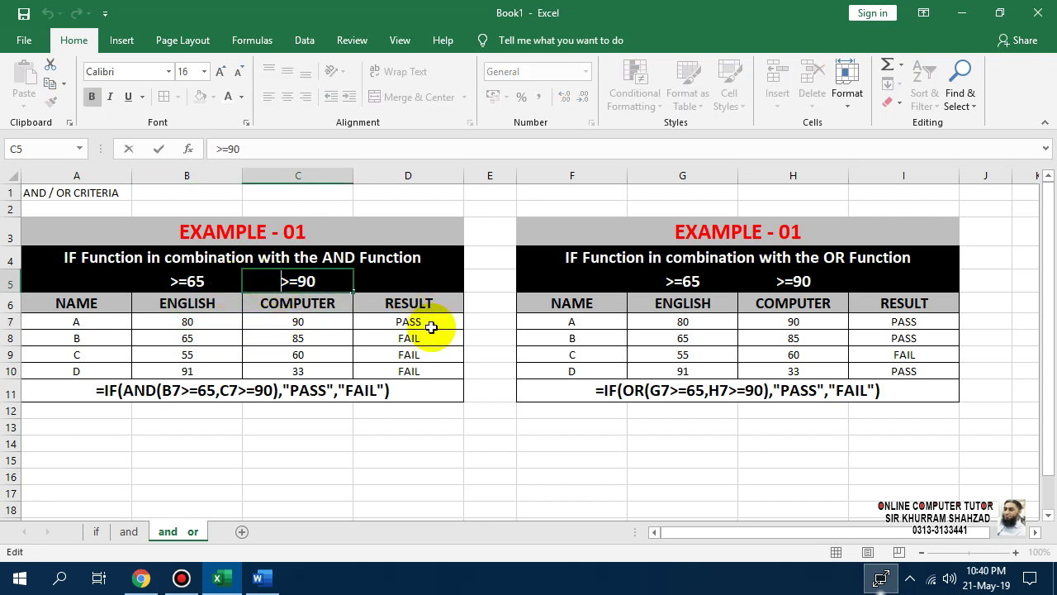
key("Escape")
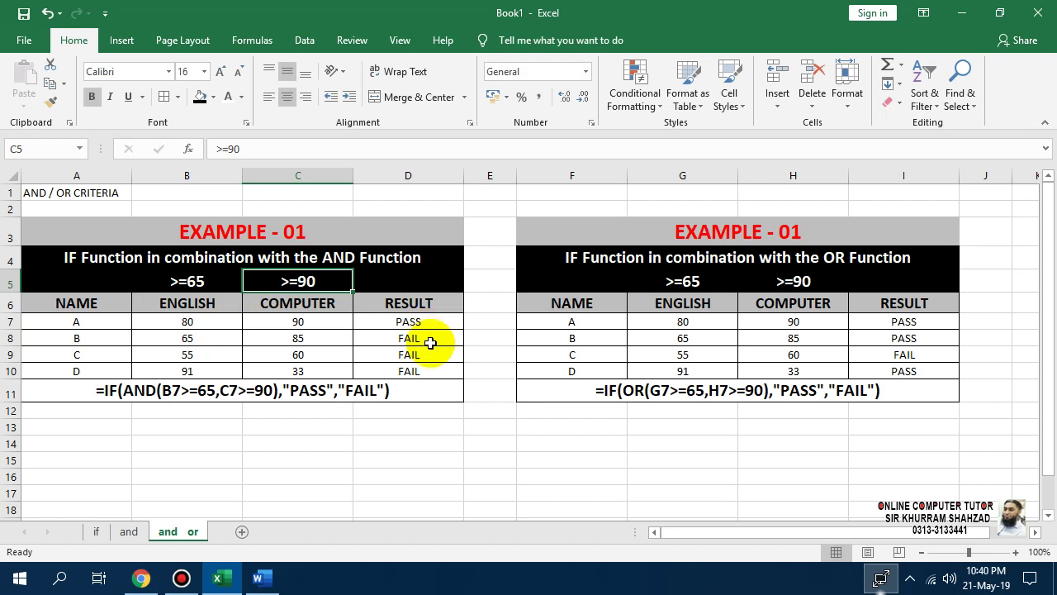
left_click(431, 340)
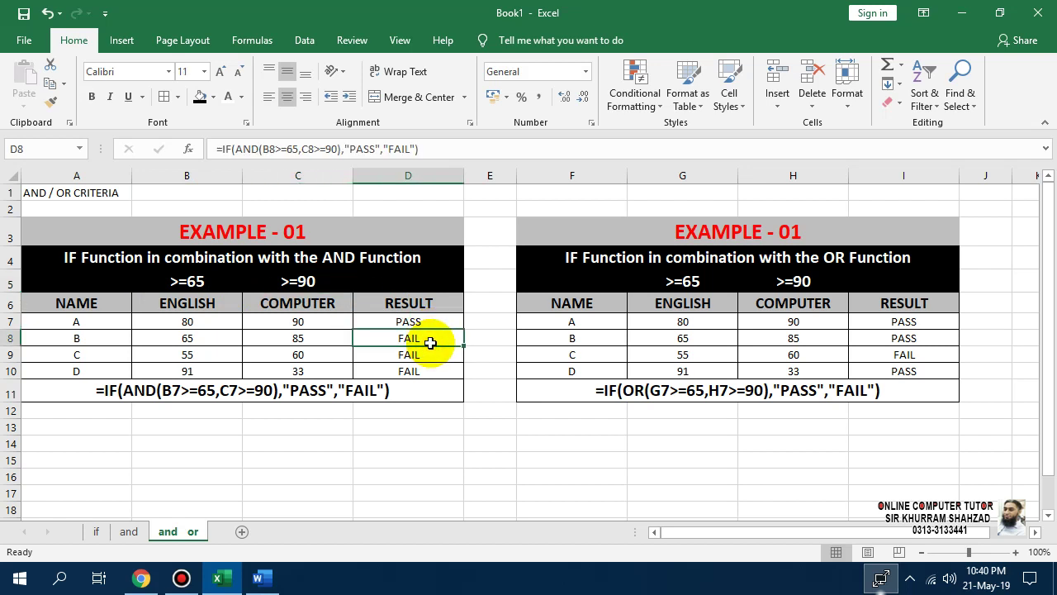
double_click(431, 340)
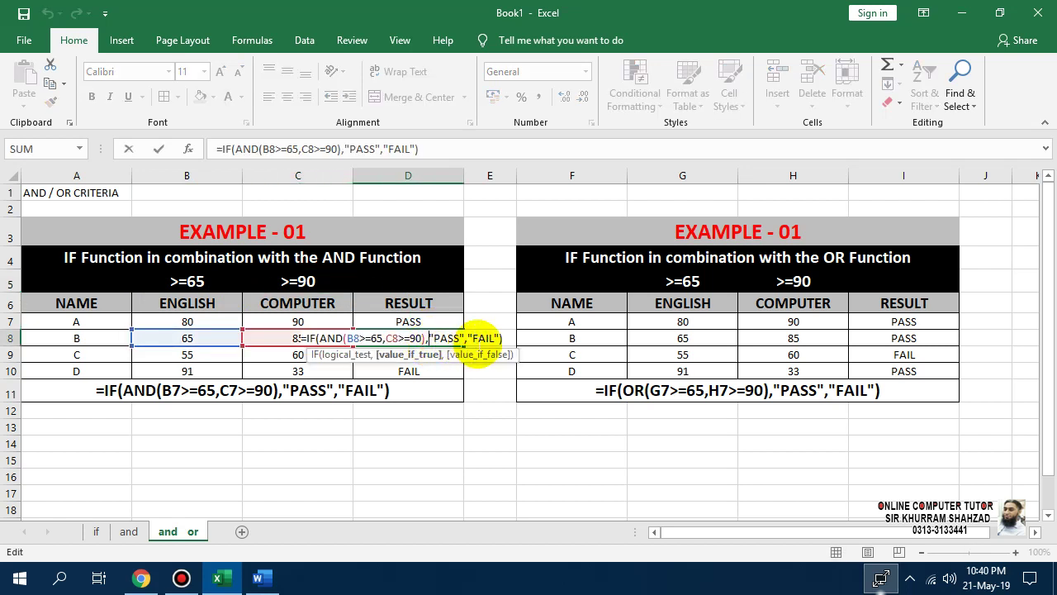
key("Escape")
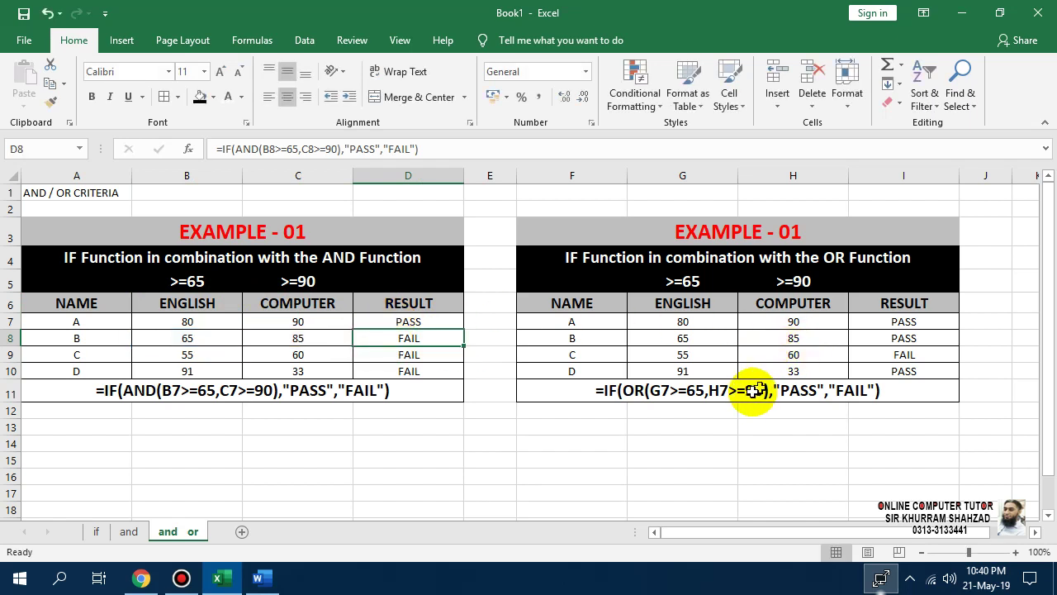
Review student A's English and Computer marks in the OR table together with the result formula in I7
left_click(689, 330)
left_click(781, 319)
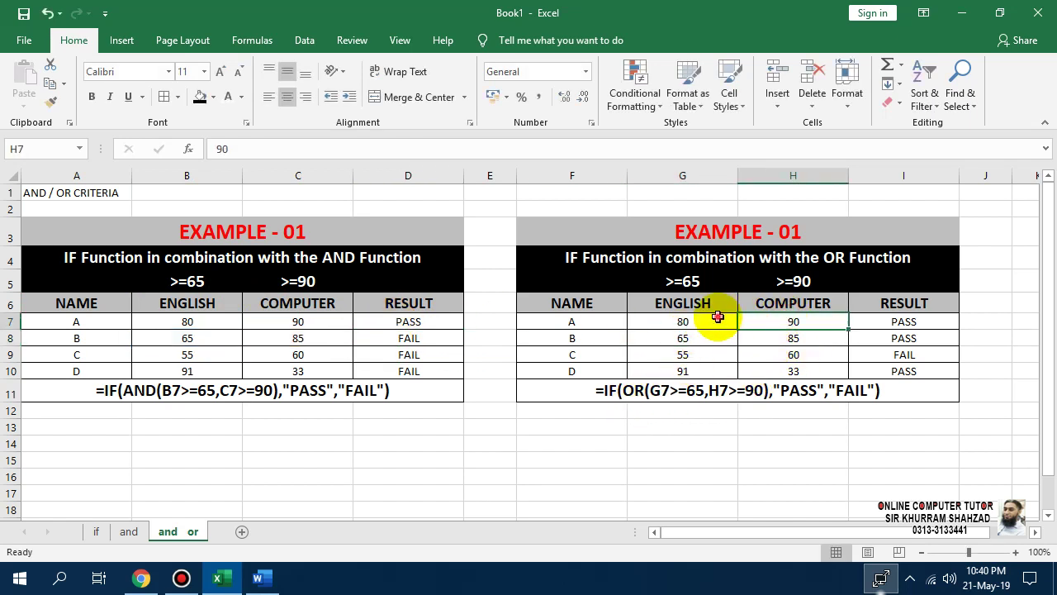
left_click(715, 318)
left_click(785, 321)
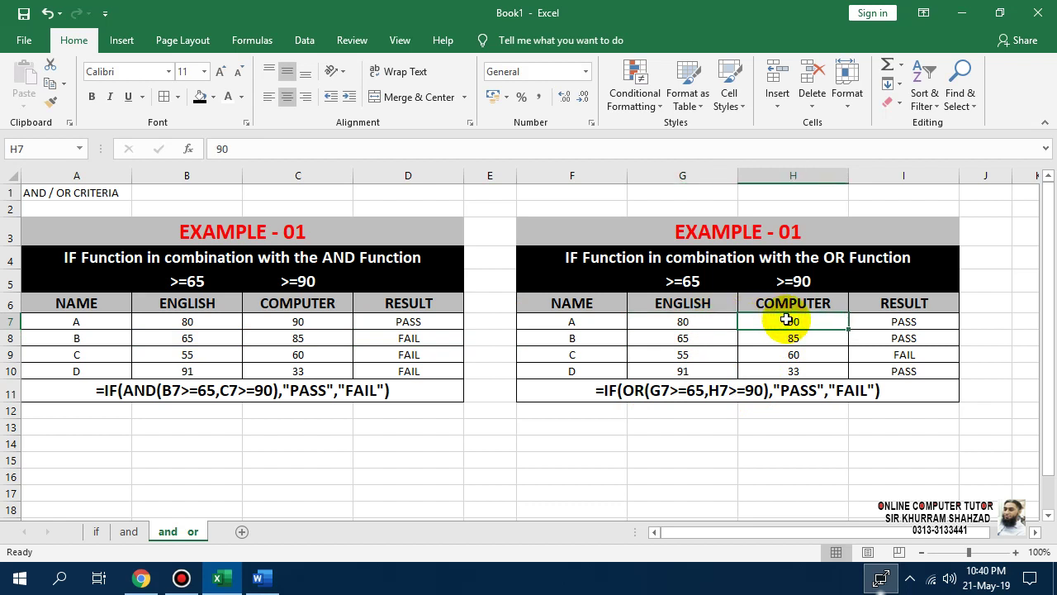
left_click(683, 319)
left_click(793, 323)
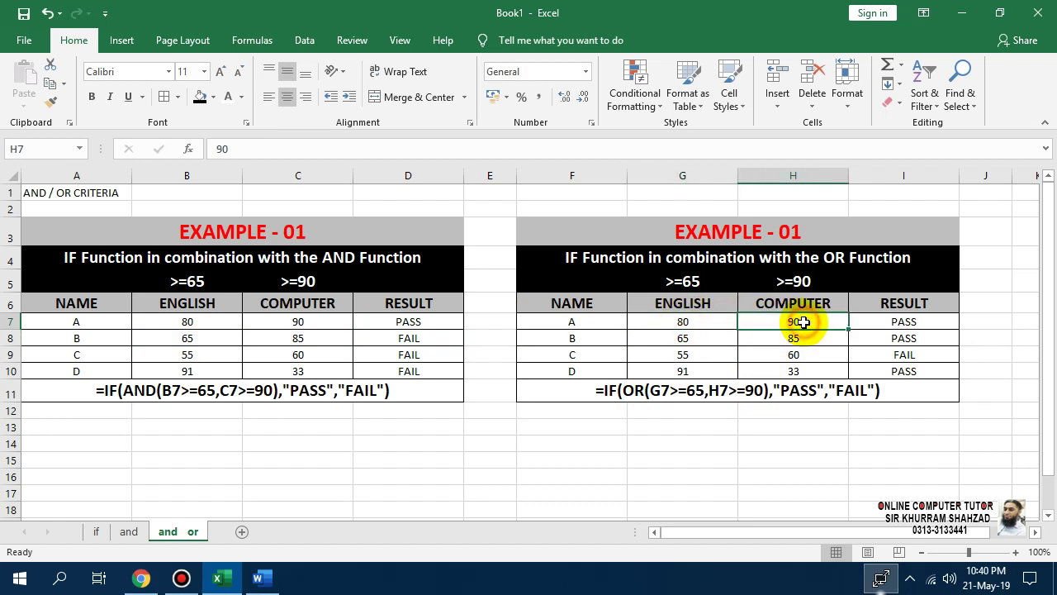
left_click(886, 323)
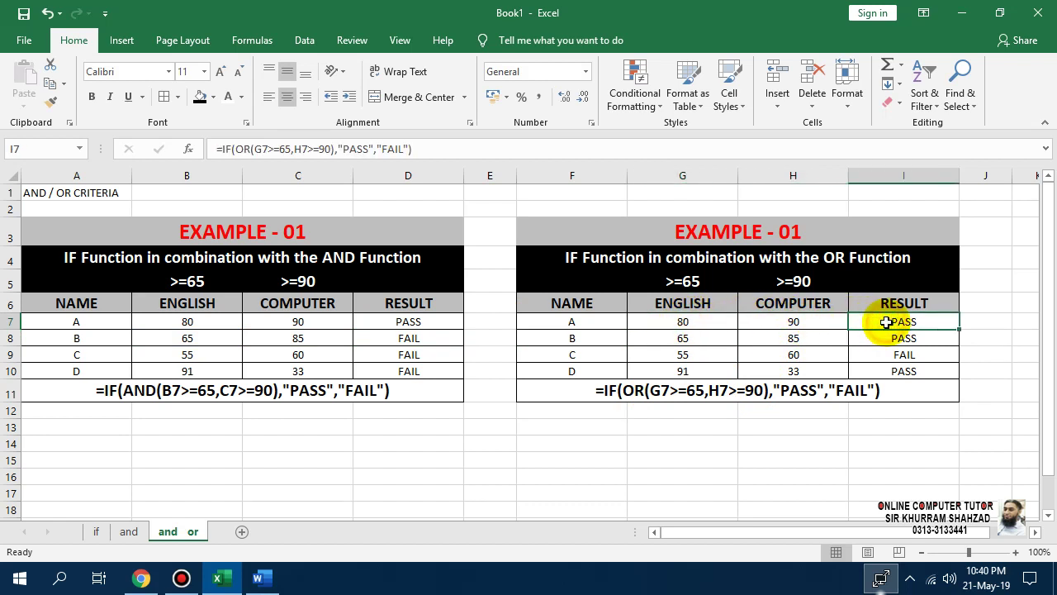
Examine the marks of students B and C in the OR table and student C's result formula in I9
left_click(712, 339)
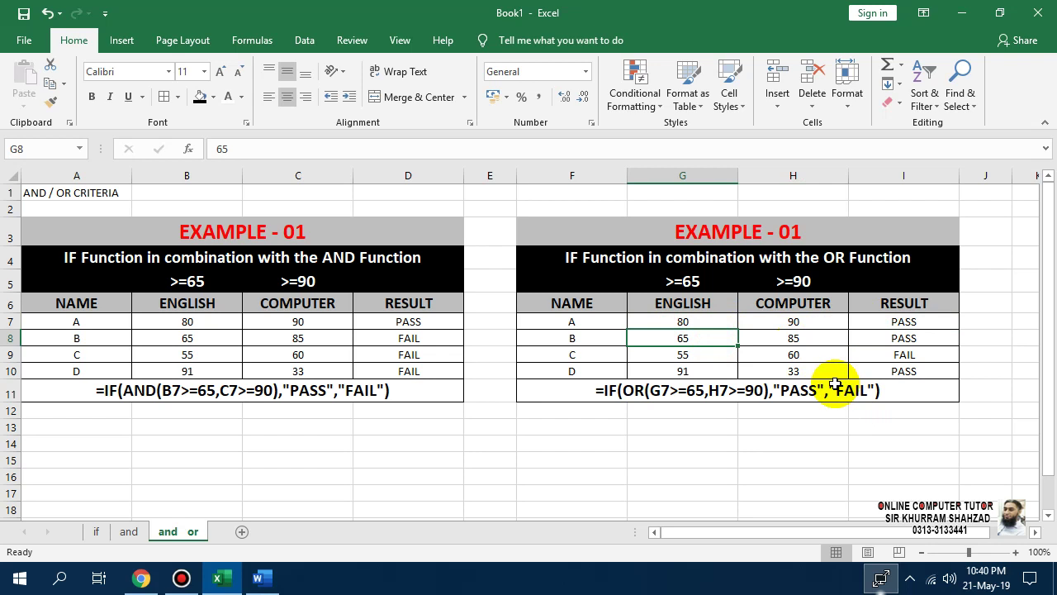
left_click(775, 358)
left_click(721, 367)
double_click(783, 355)
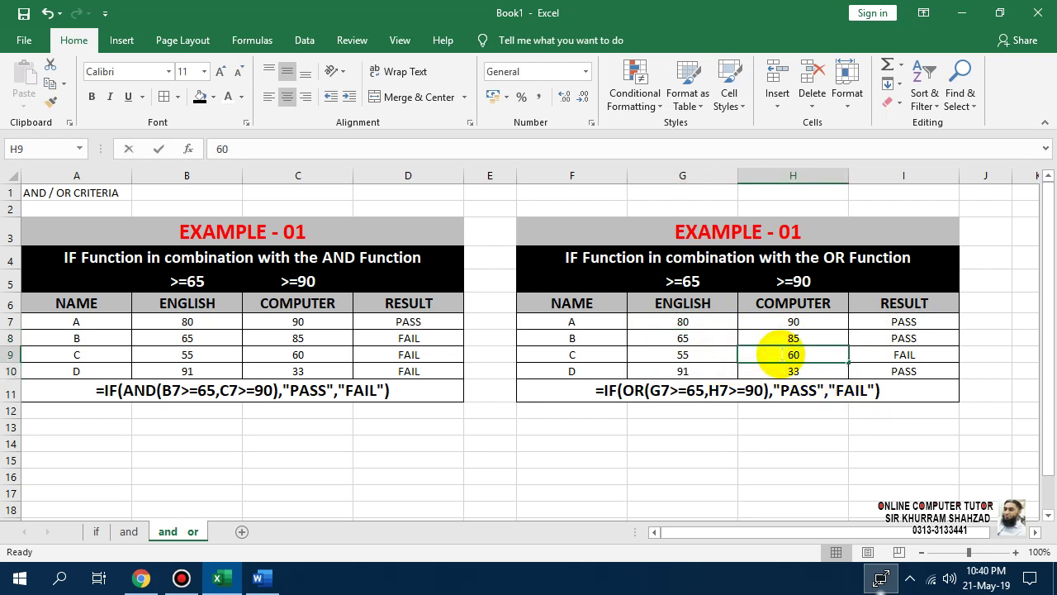
left_click(711, 354)
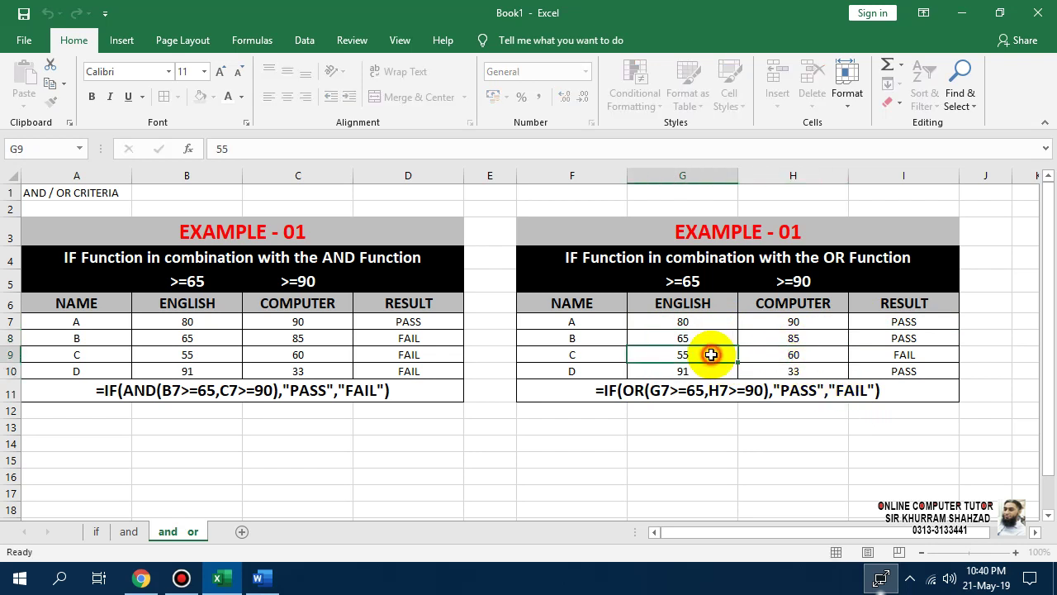
left_click(902, 355)
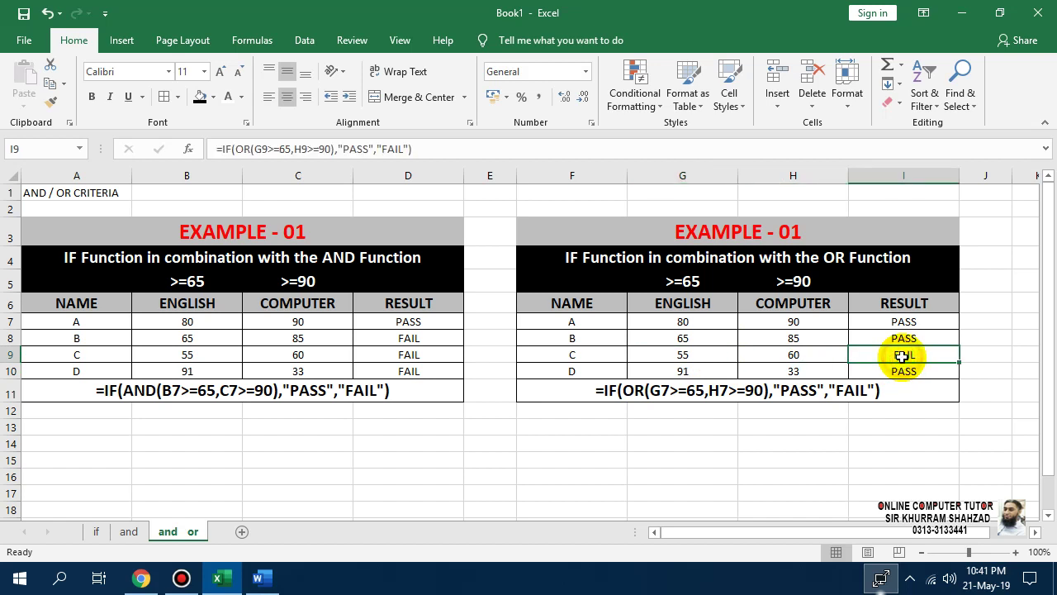
Compare students A's and B's English and Computer marks in the OR table with the English criterion in G5
left_click(685, 322)
left_click(784, 318)
left_click(718, 325)
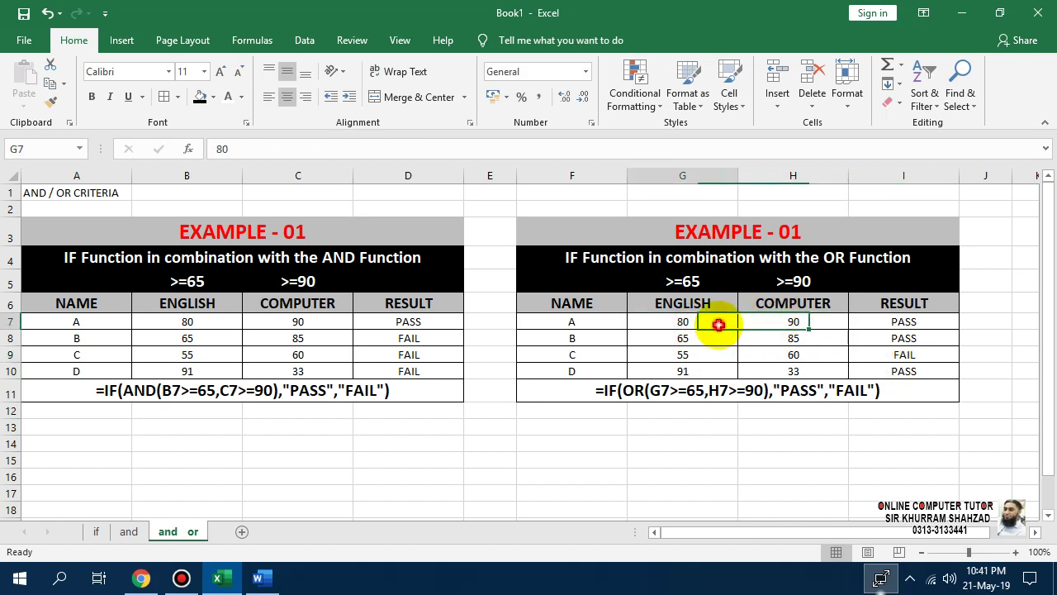
left_click(794, 319)
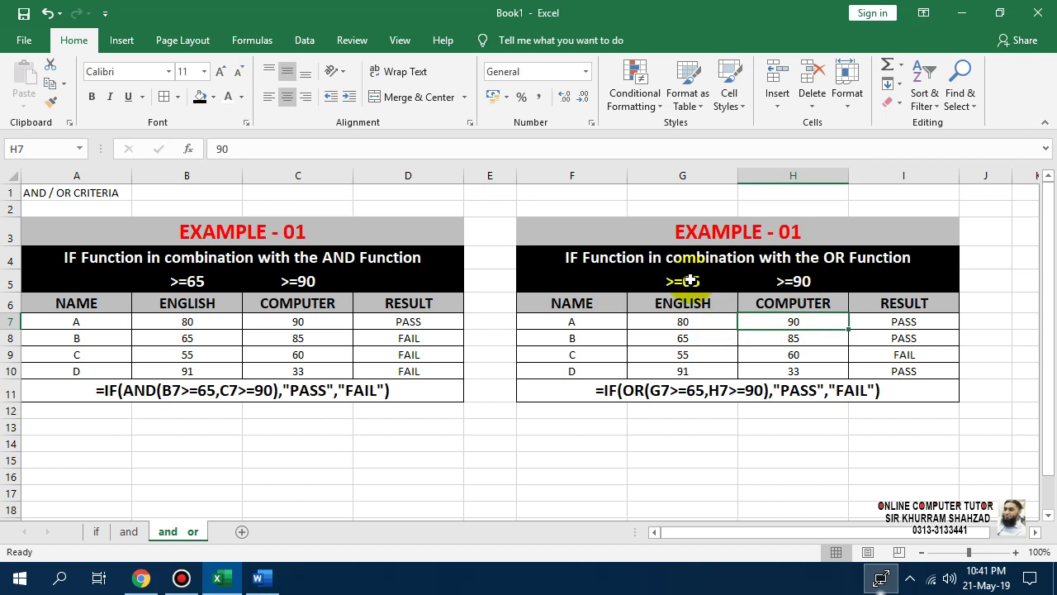
left_click(685, 340)
left_click(779, 338)
left_click(701, 335)
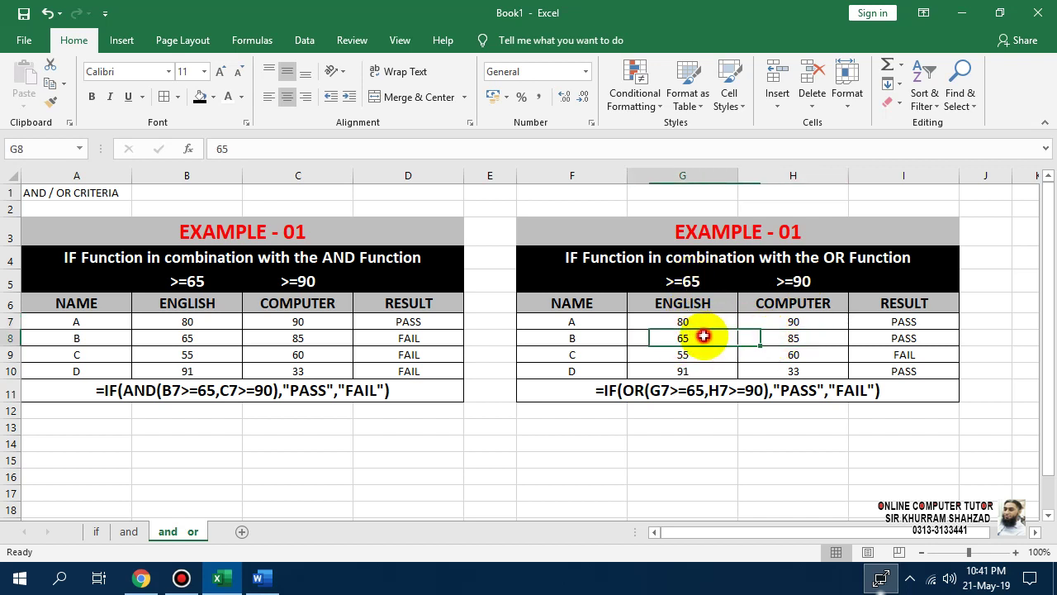
left_click(690, 283)
Compare student A's two marks in the AND table with the Computer criterion in C5
left_click(203, 322)
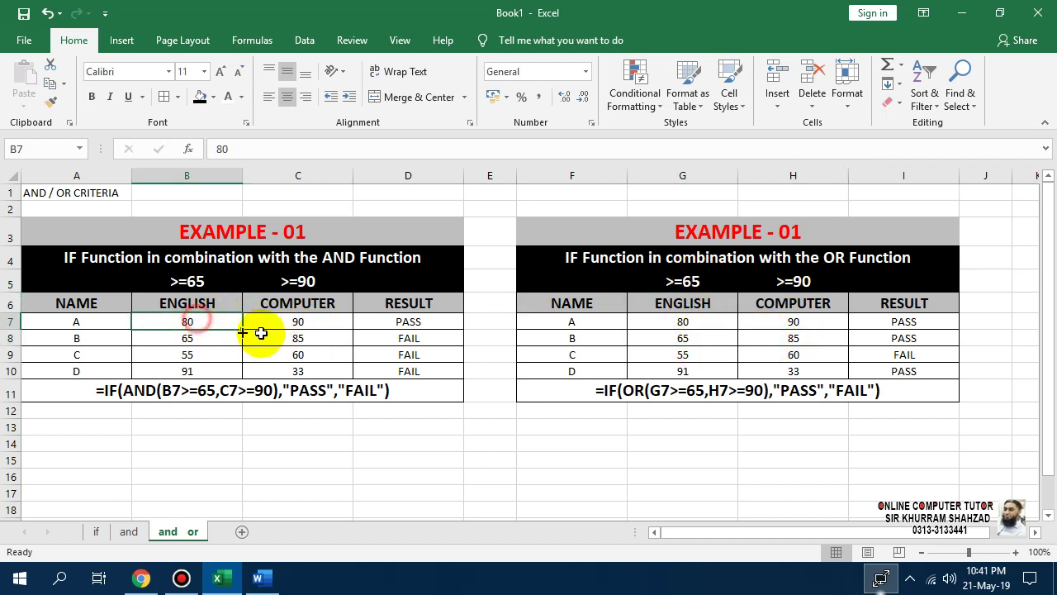
left_click(285, 322)
left_click(207, 322)
left_click(307, 279)
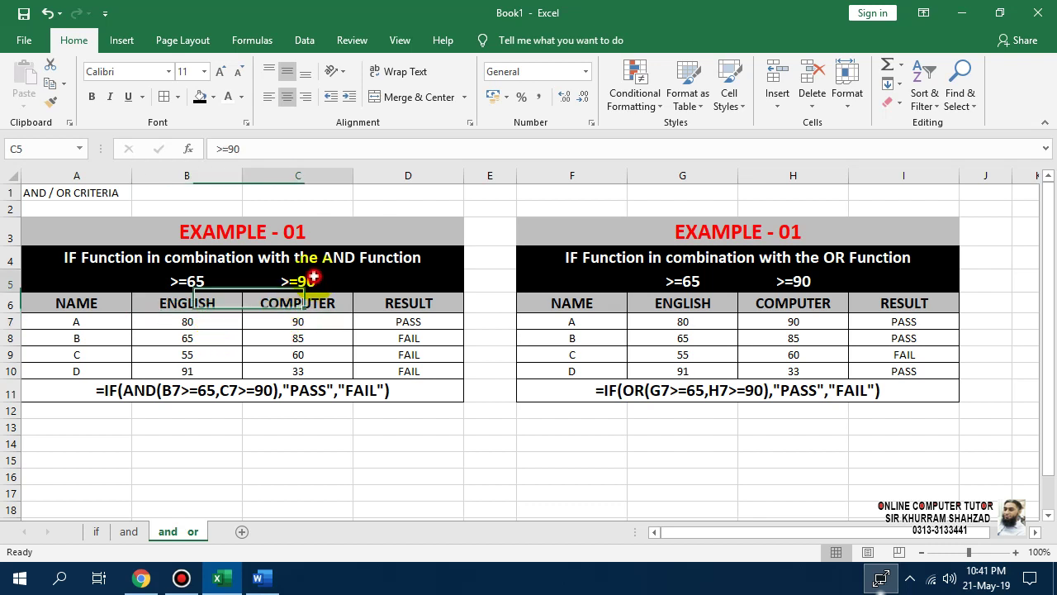
key("F2")
Review student A's marks in the OR table and compare the result formulas in I7 and I8
left_click(715, 326)
left_click(805, 326)
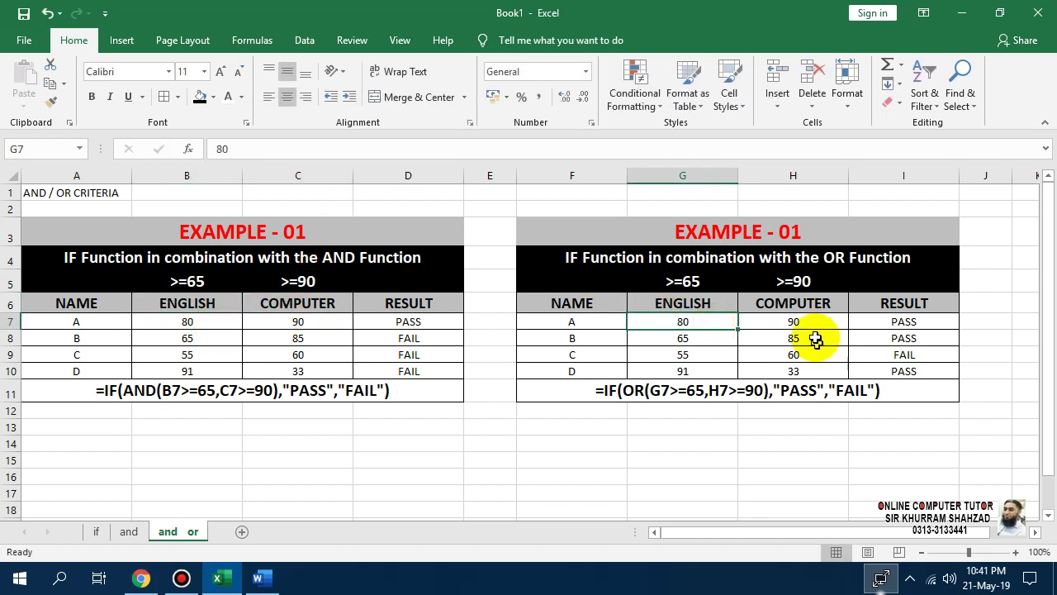
left_click(710, 325)
left_click(755, 328)
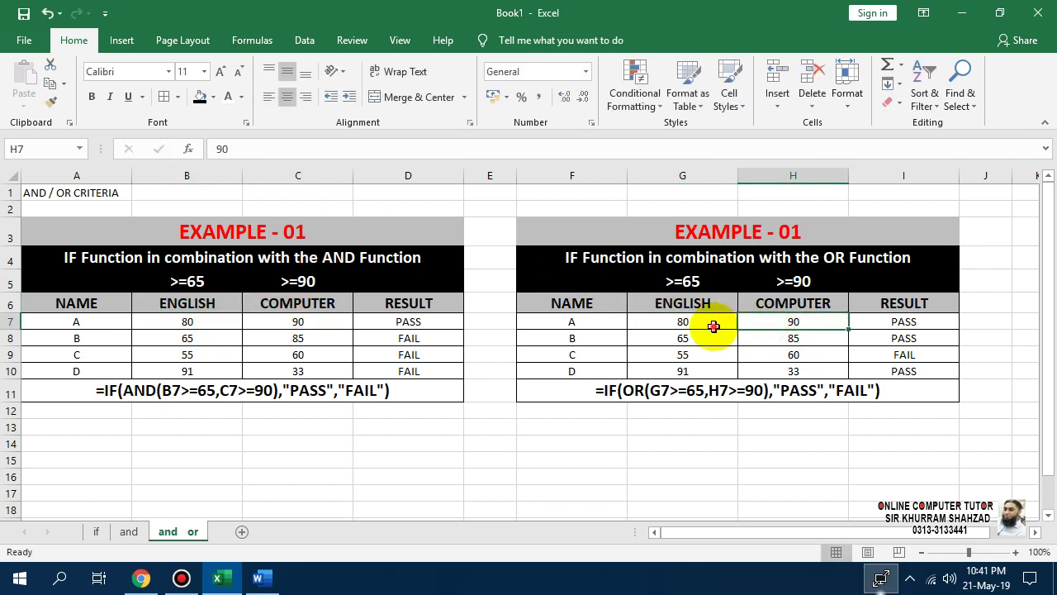
left_click(715, 326)
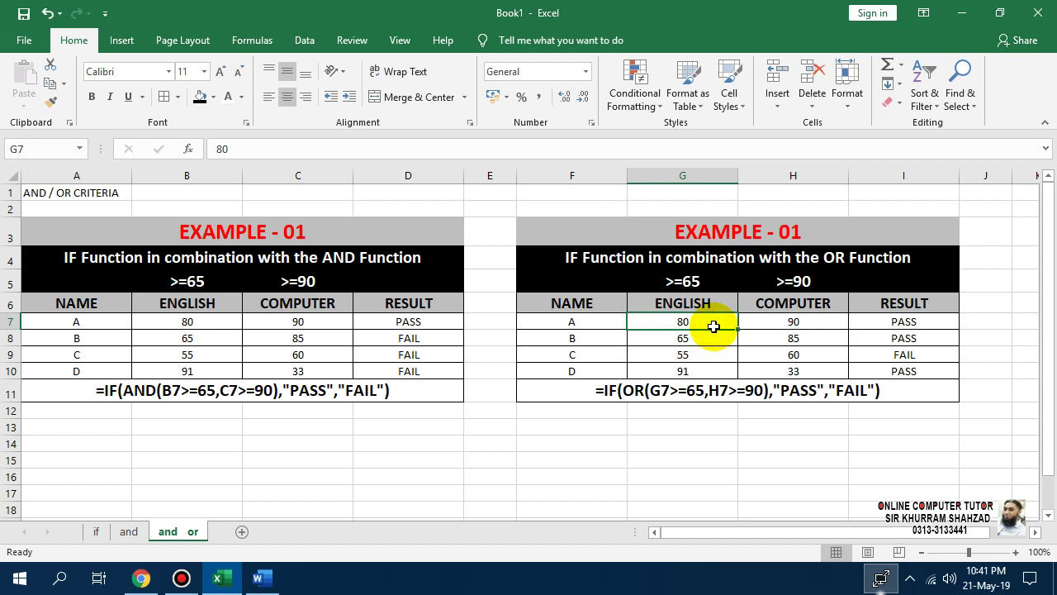
left_click(894, 325)
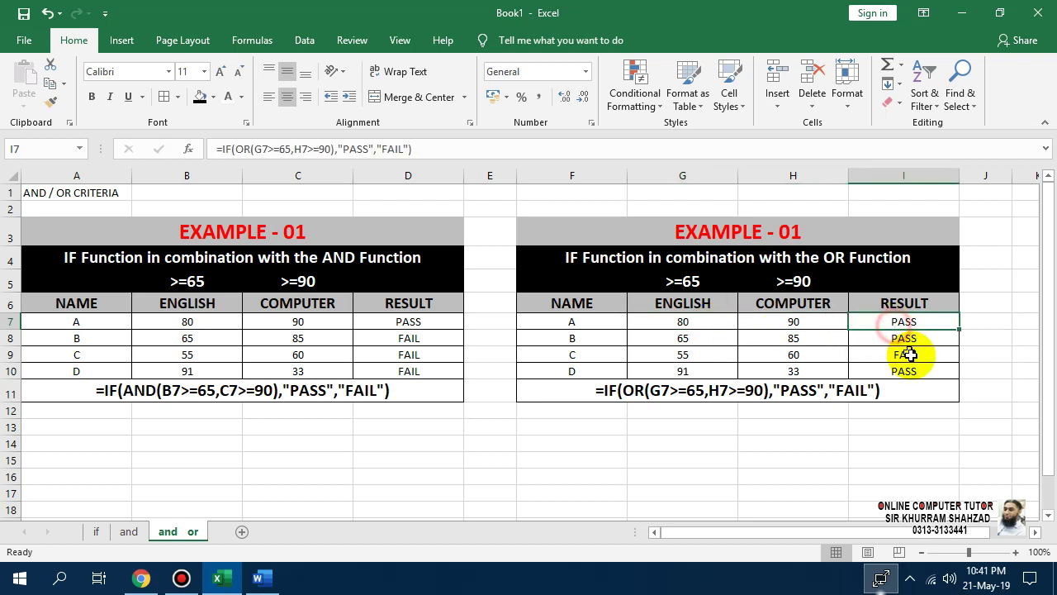
left_click(910, 348)
left_click(910, 339)
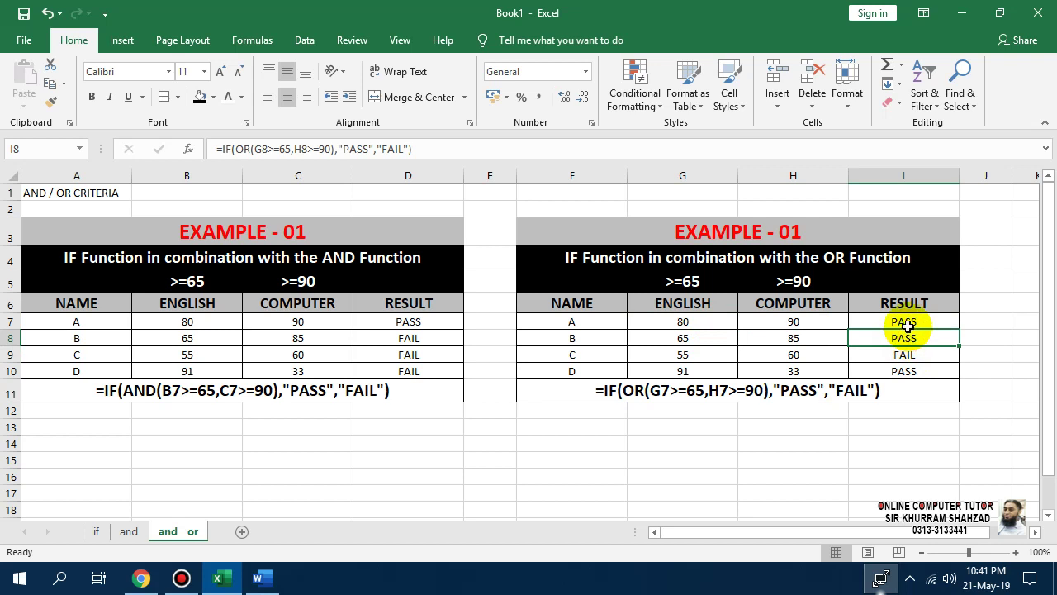
left_click(908, 325)
left_click(911, 337)
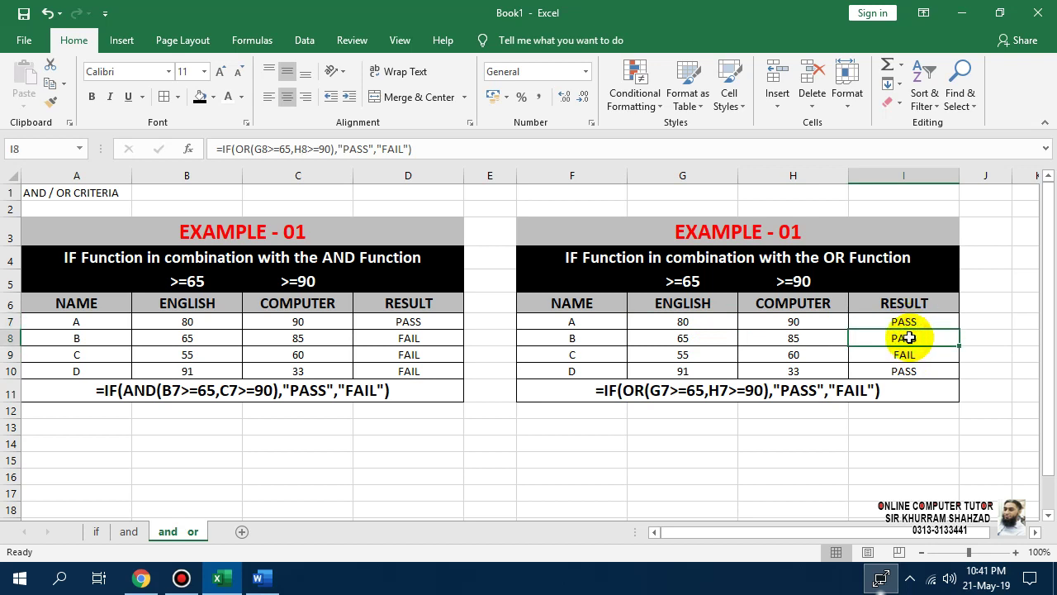
Check student C's marks in the OR table against the criteria in G5 and H5, and inspect the results in I10 and I9
left_click(704, 357)
left_click(757, 354)
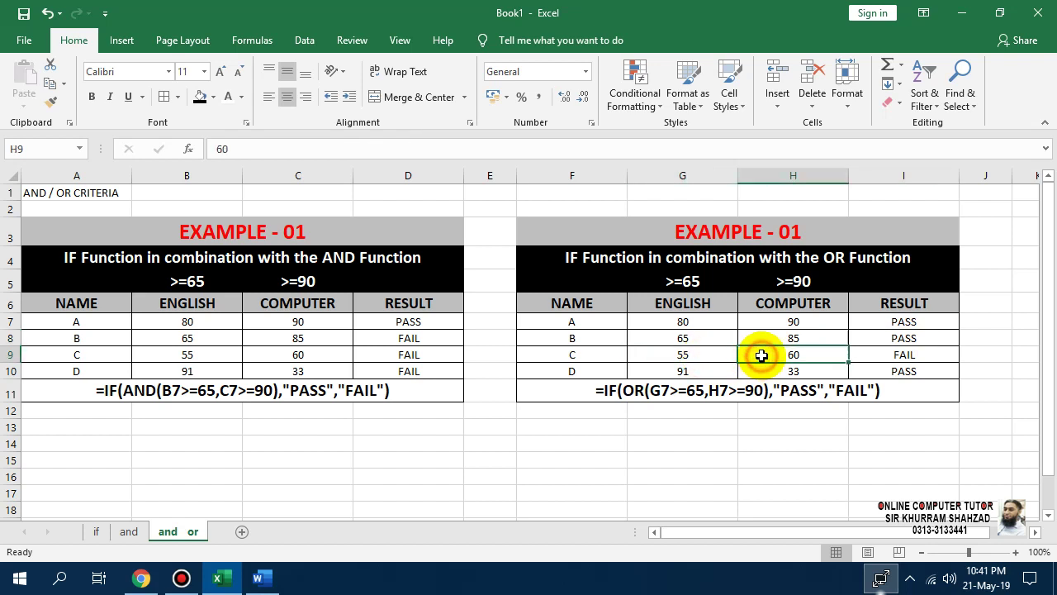
left_click(713, 351)
left_click(774, 355)
left_click(704, 355)
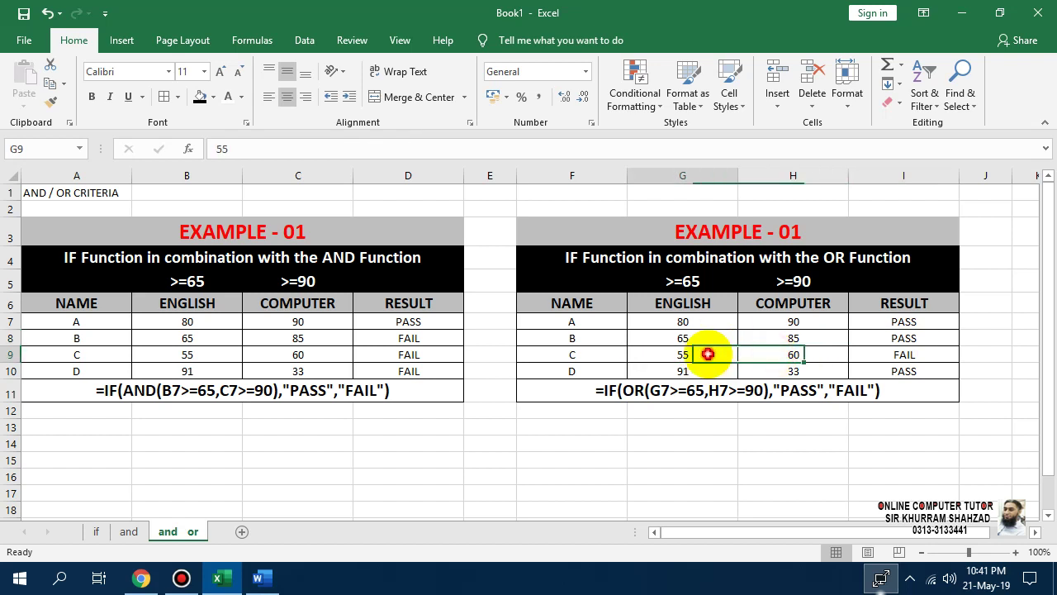
left_click(691, 280)
left_click(777, 281)
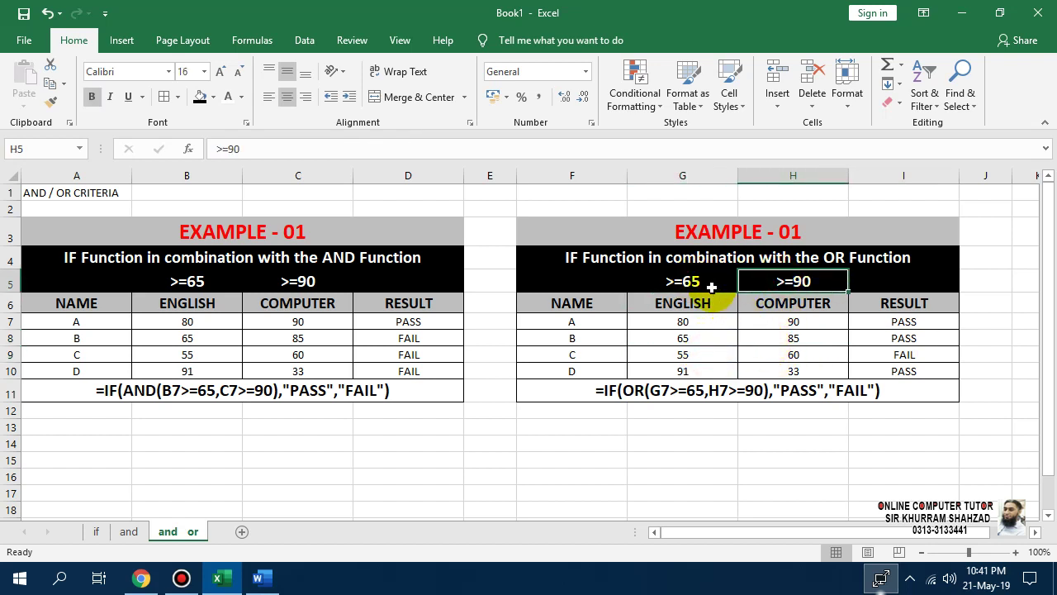
left_click(915, 368)
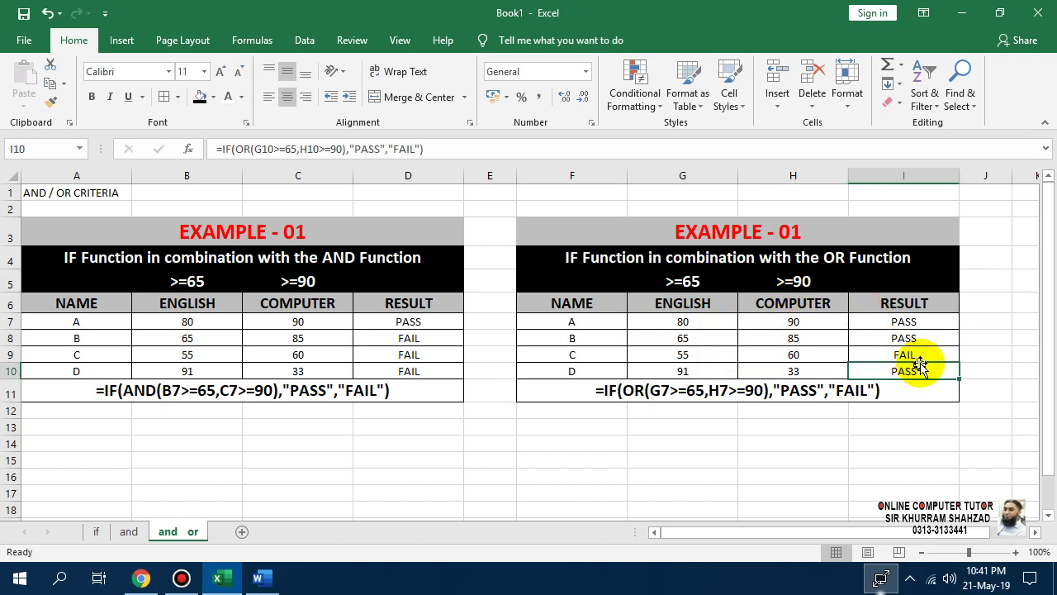
left_click(924, 356)
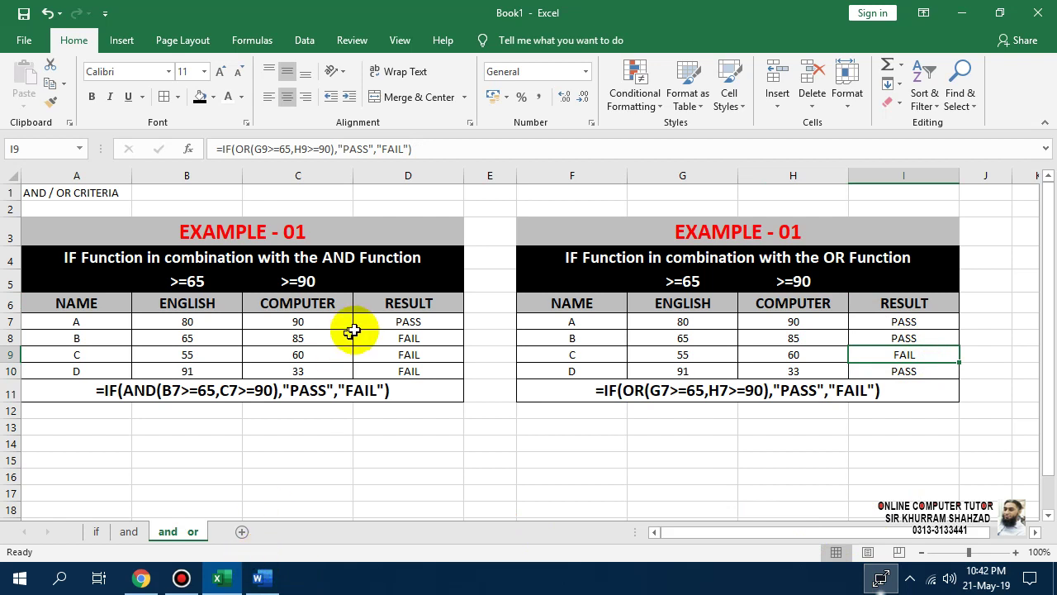
Review the AND table's heading in A4 and student A's English and Computer marks in B7 and C7
left_click(338, 254)
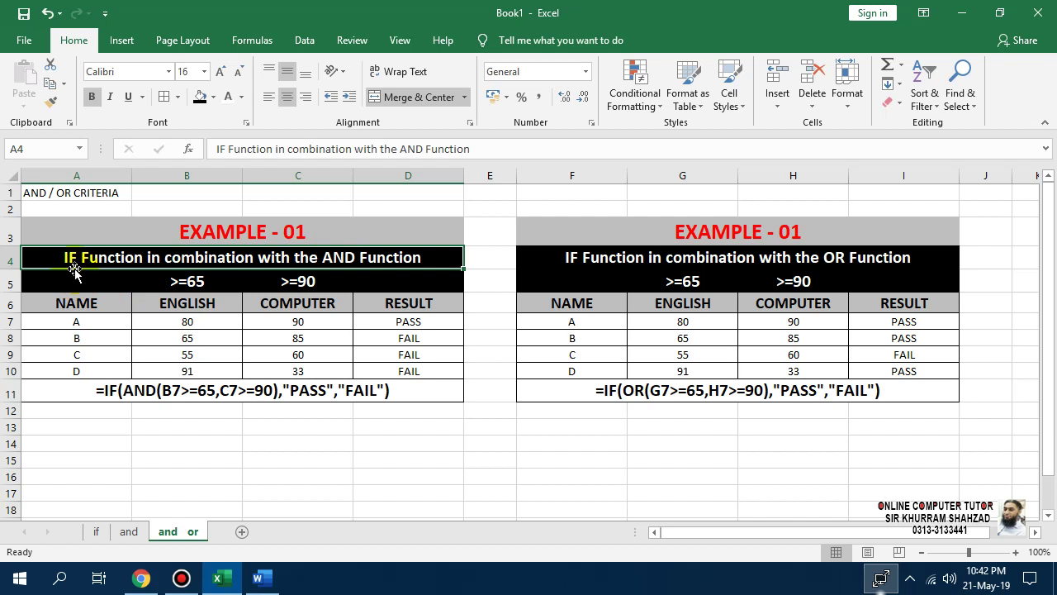
left_click(290, 323)
left_click(188, 325)
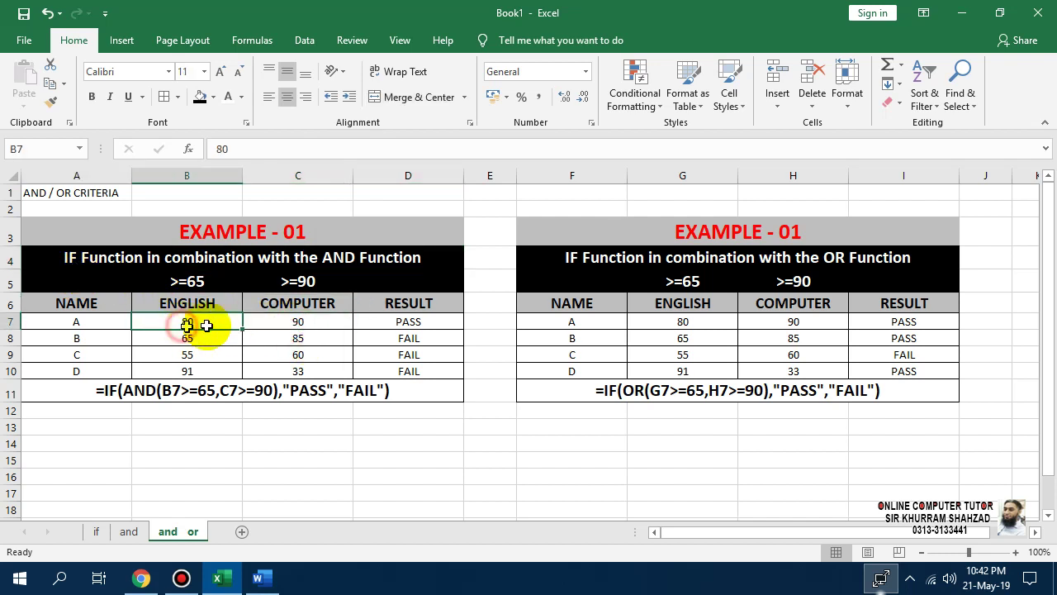
left_click(288, 319)
left_click(186, 325)
left_click(309, 322)
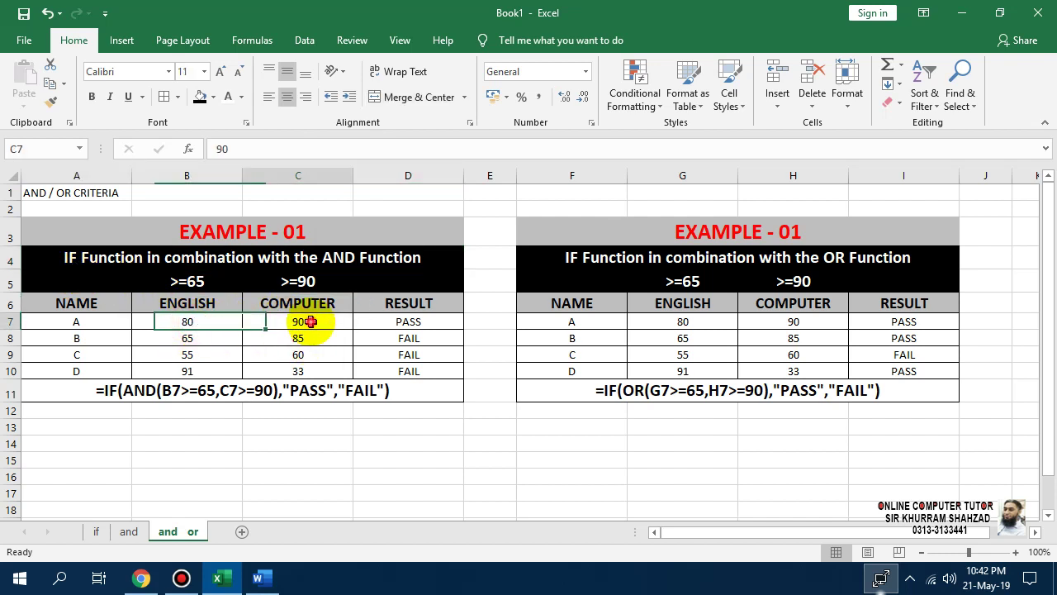
left_click(192, 322)
left_click(295, 322)
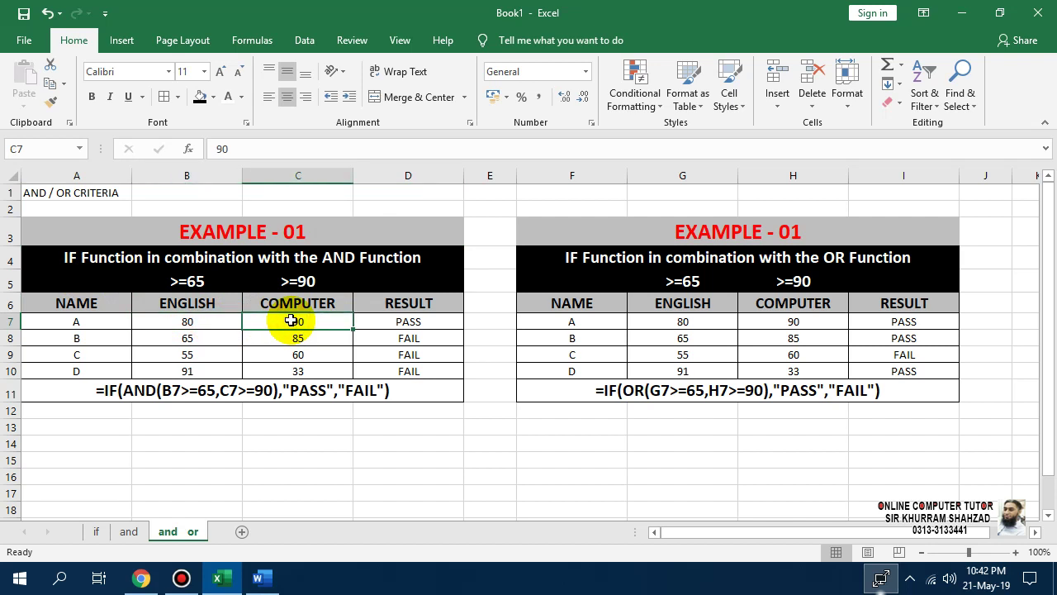
Check the AND table's English and Computer criteria in B5 and C5 against student A's result formula in D7
left_click(304, 279)
left_click(199, 279)
left_click(302, 281)
left_click(383, 323)
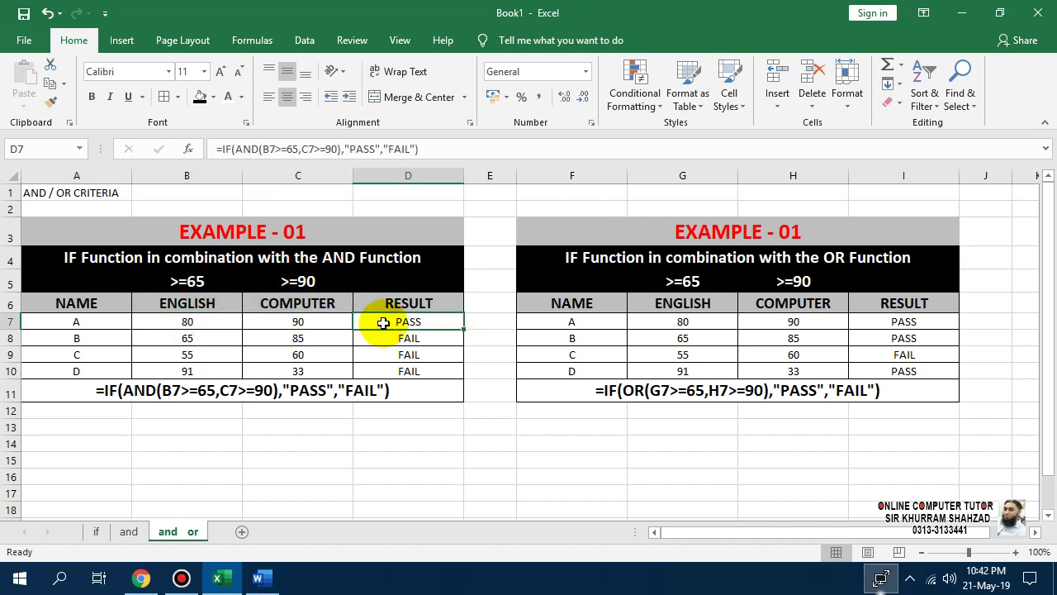
Compare student A's marks in G7 and H7 of the OR table with the English criterion, and inspect the result formula in I7
left_click(712, 324)
left_click(771, 322)
left_click(720, 323)
left_click(760, 322)
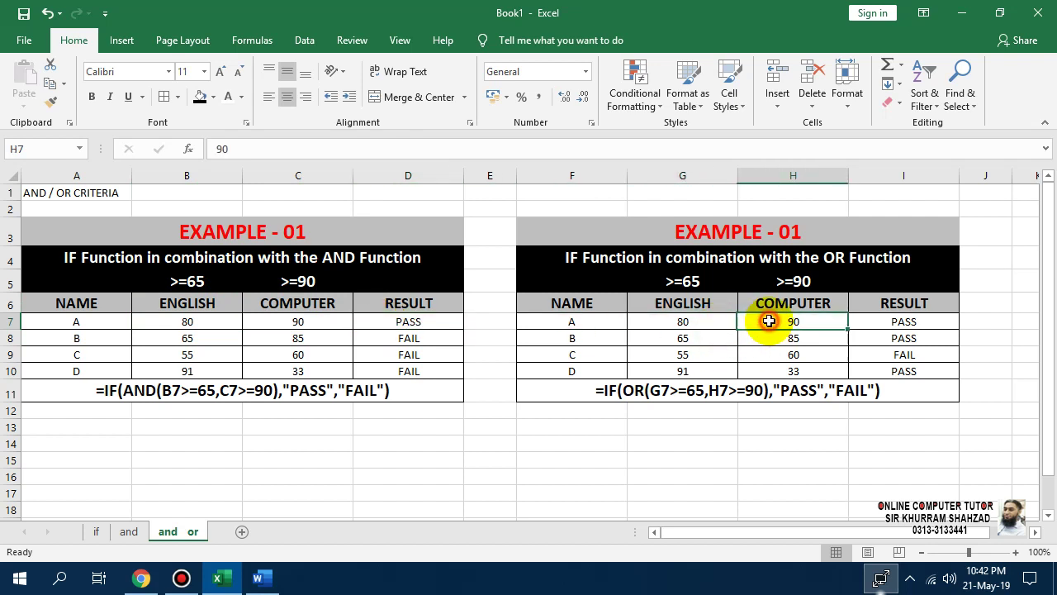
left_click(726, 324)
left_click(745, 326)
left_click(704, 320)
left_click(698, 282)
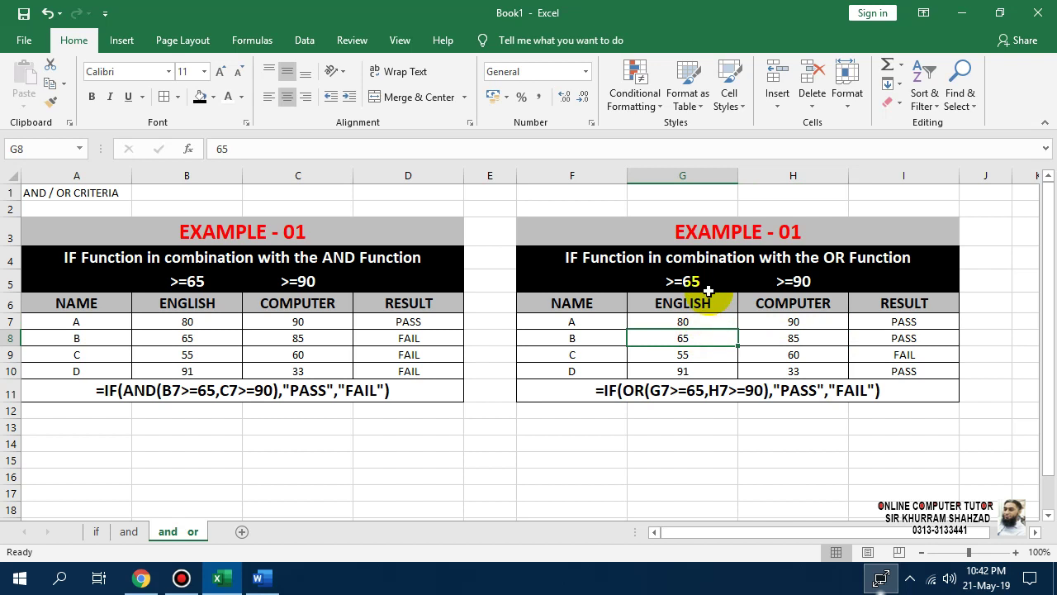
left_click(926, 322)
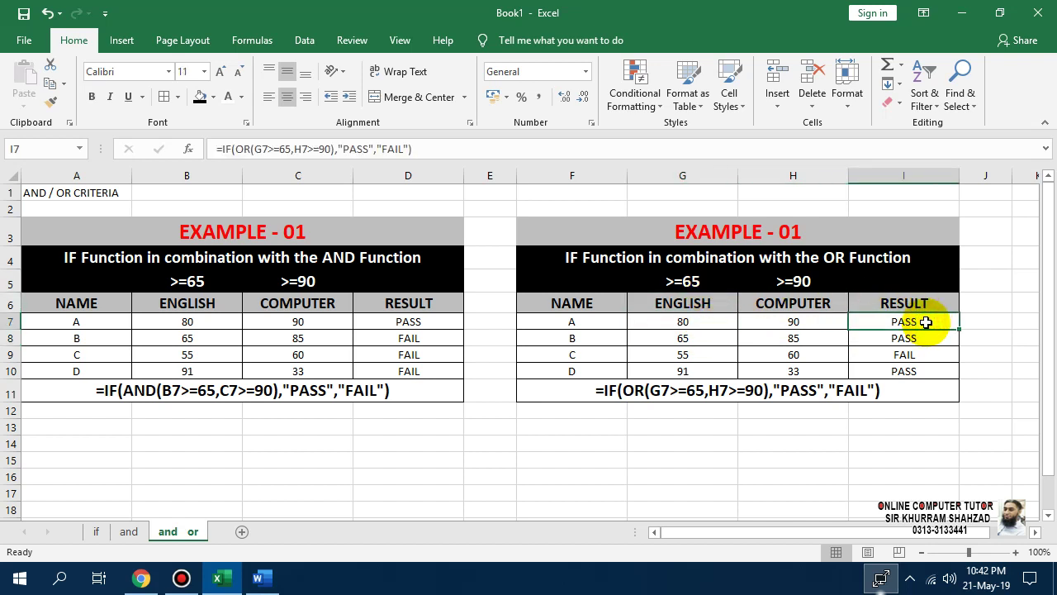
Review student C's English and Computer marks in G9 and H9 and inspect the OR result formula in I9
left_click(780, 357)
left_click(716, 357)
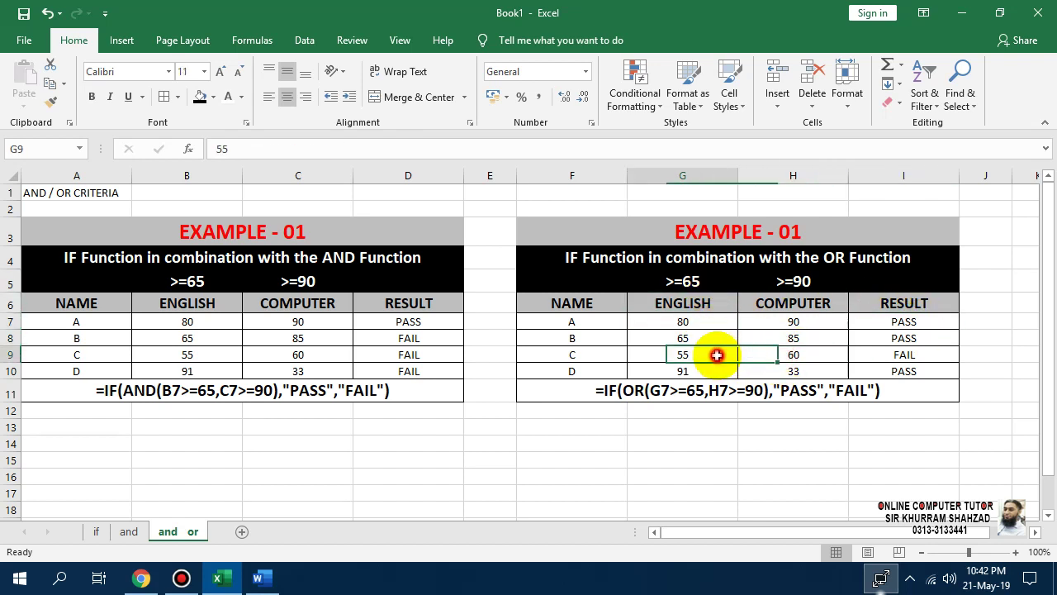
left_click(790, 355)
left_click(927, 354)
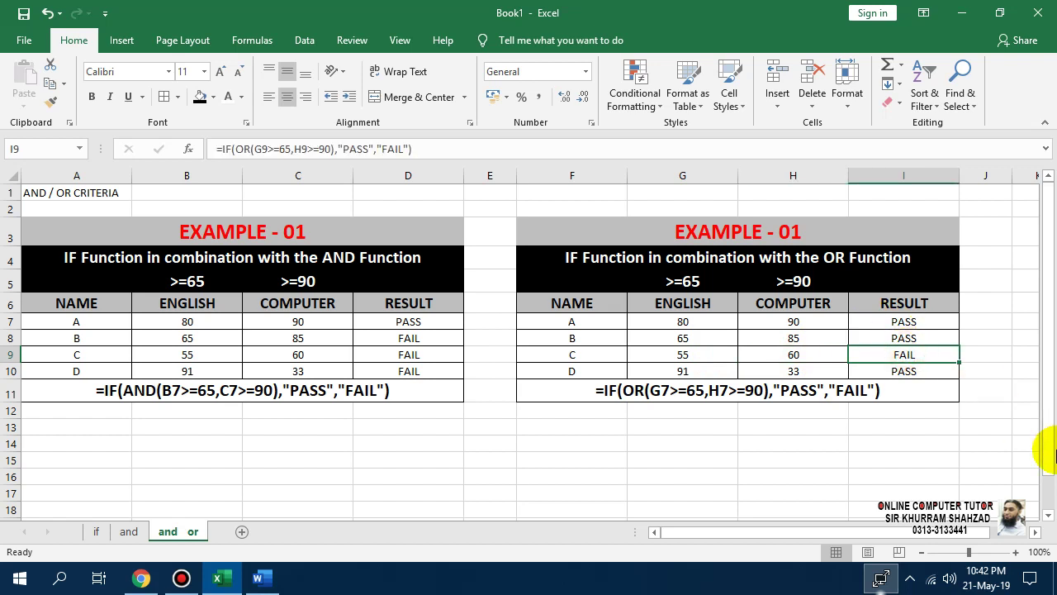
left_click(734, 444)
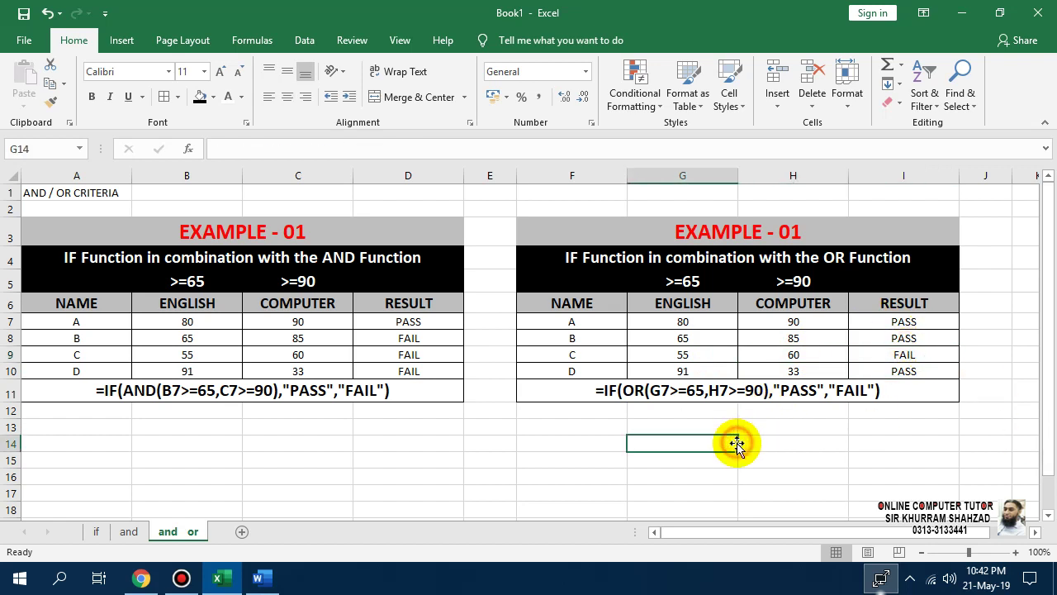